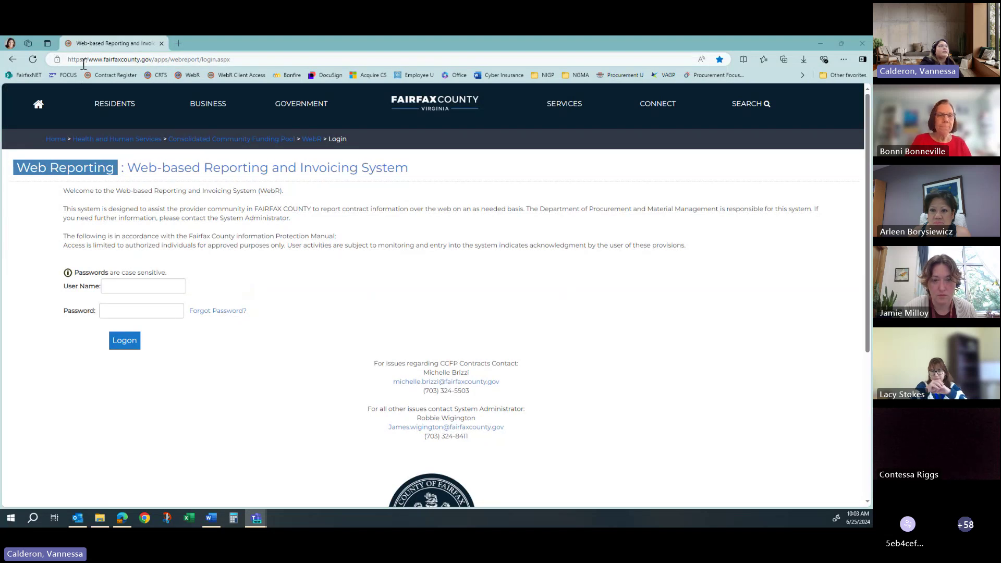
{"action": "left_click", "coordinate": [174, 58]}
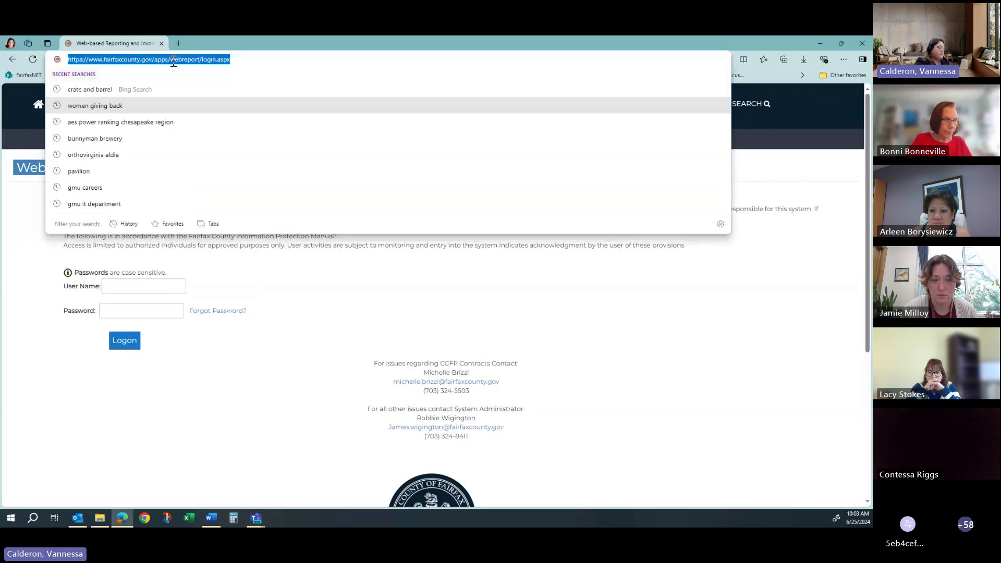
{"action": "left_click", "coordinate": [583, 389]}
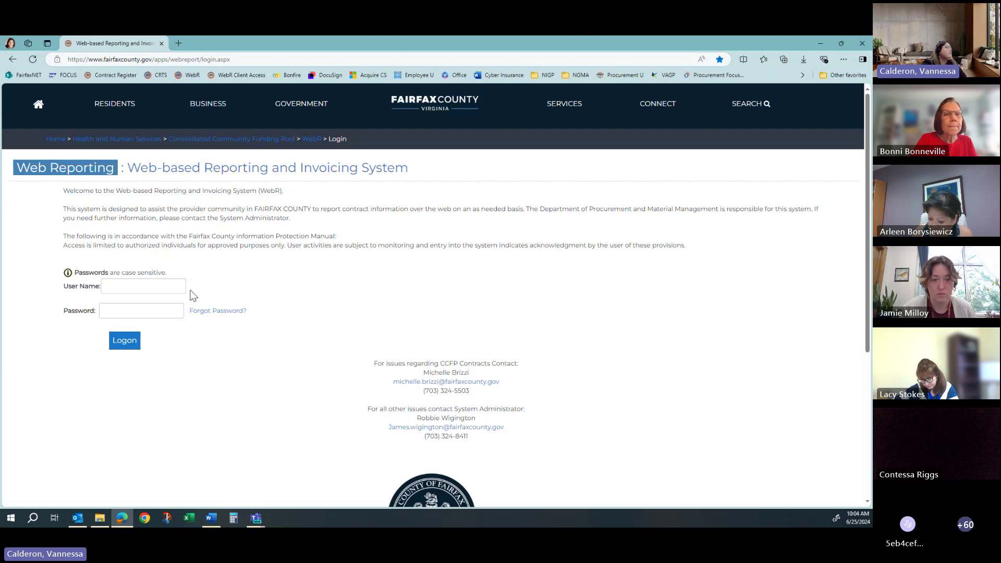
{"action": "left_click", "coordinate": [178, 287]}
{"action": "left_click", "coordinate": [225, 273]}
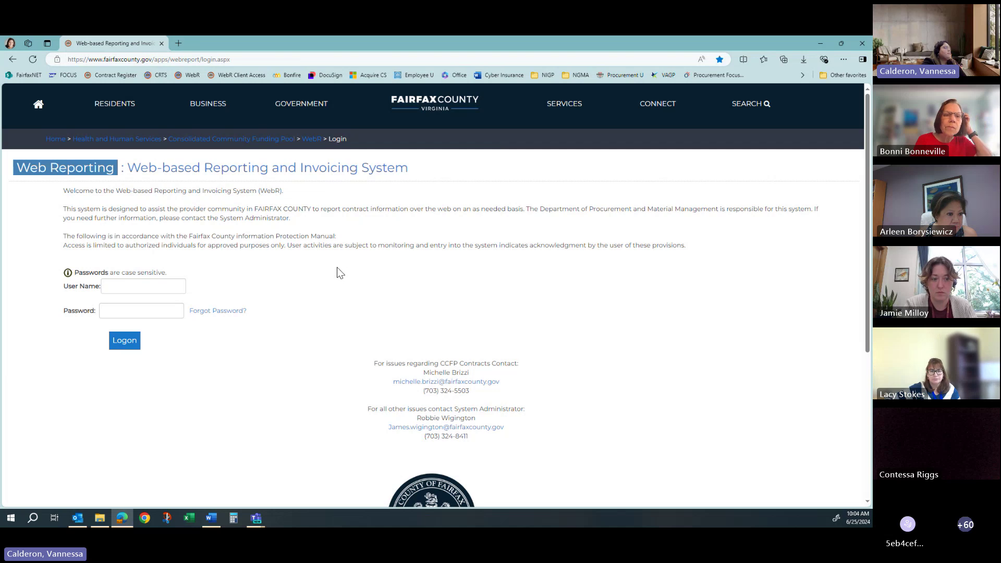
Log on to the Web-based Reporting and Invoicing System with the provider's user name and account password
{"action": "left_click", "coordinate": [166, 289]}
{"action": "type", "text": "SA28"}
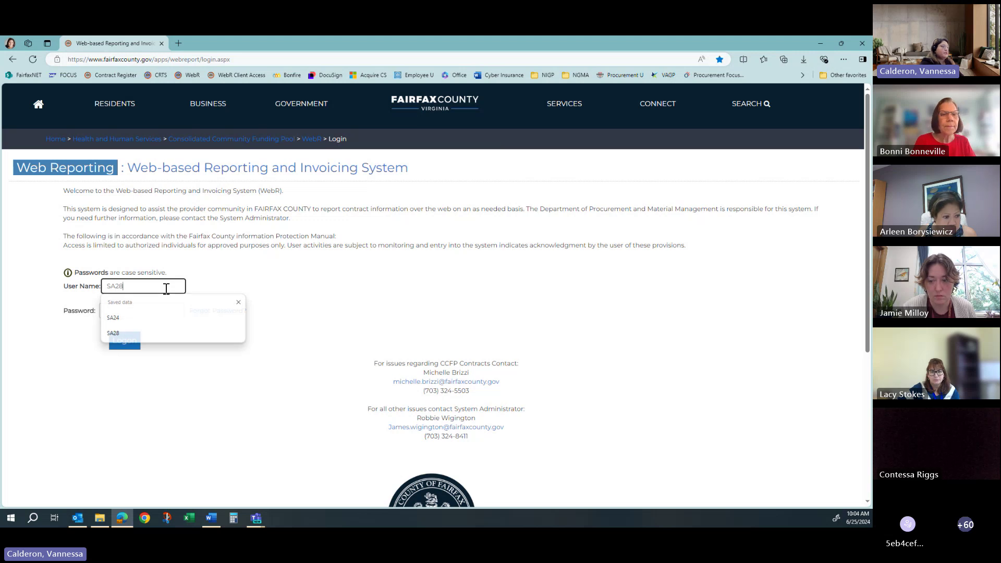
{"action": "key", "text": "Tab"}
{"action": "type", "text": "•••••"}
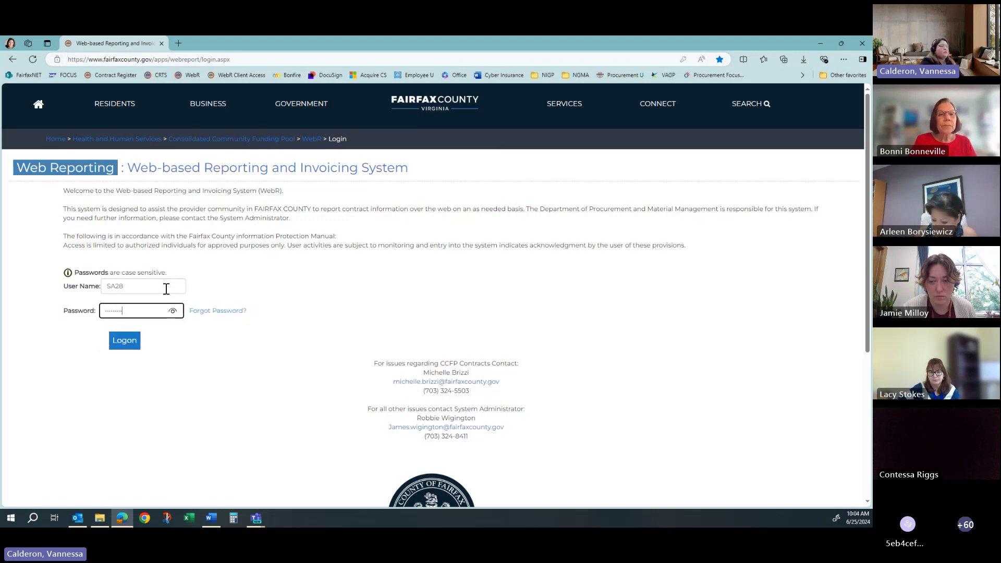
{"action": "left_click", "coordinate": [124, 341]}
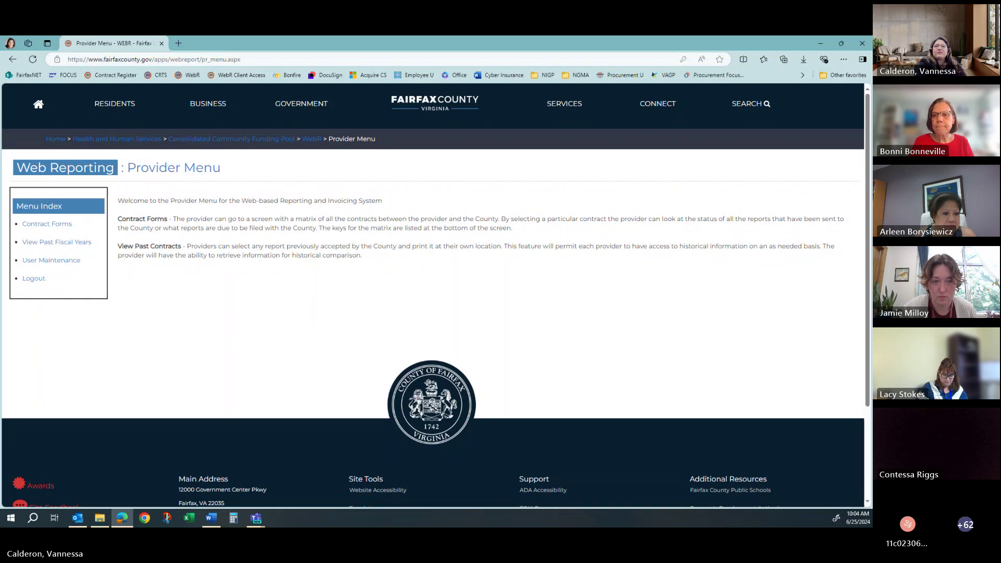
Open the FY 2024 Emergency Food Program contract funded by CCFP from the provider's list of contract forms
{"action": "key", "text": "alt+Tab"}
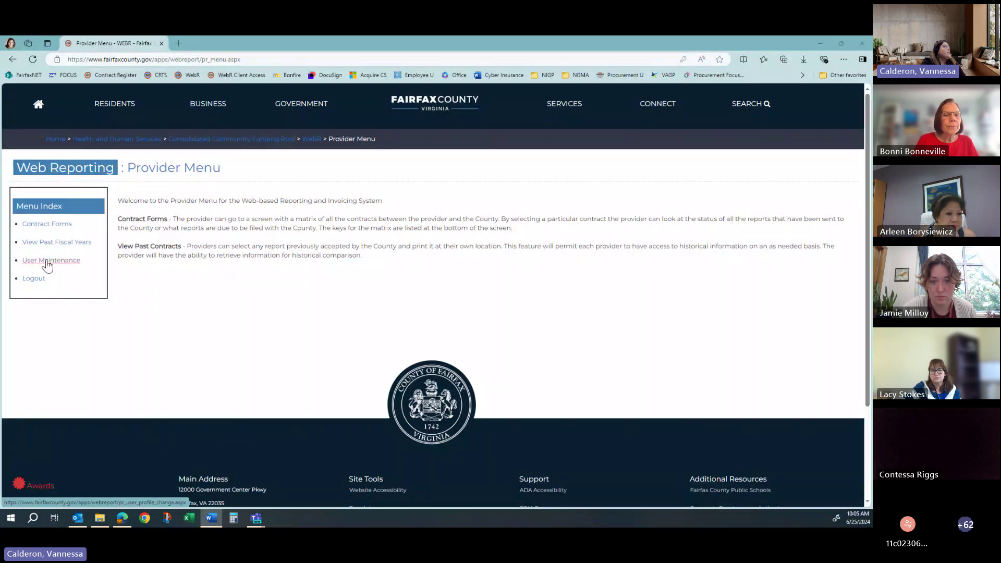
{"action": "left_click", "coordinate": [47, 229]}
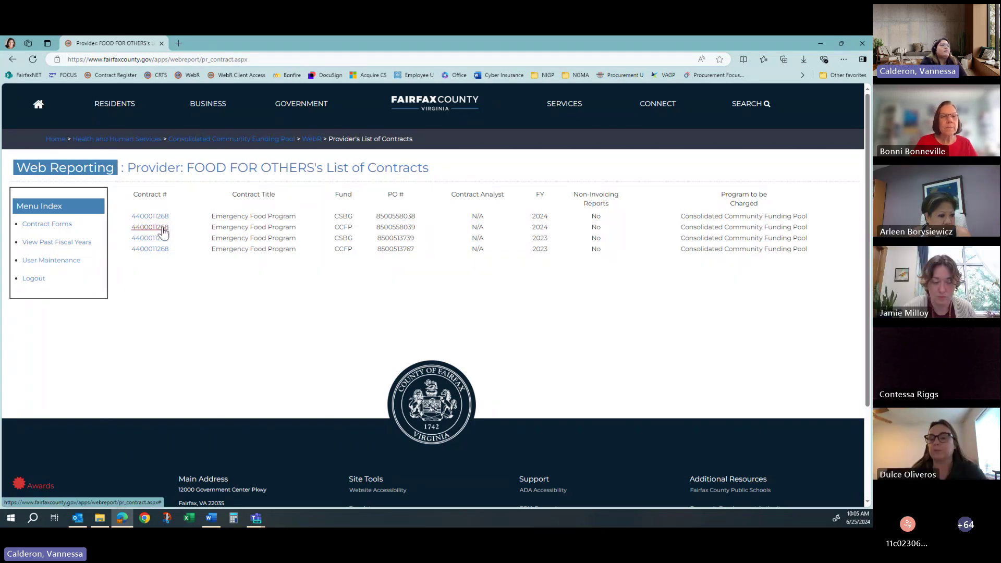
{"action": "left_click", "coordinate": [161, 227]}
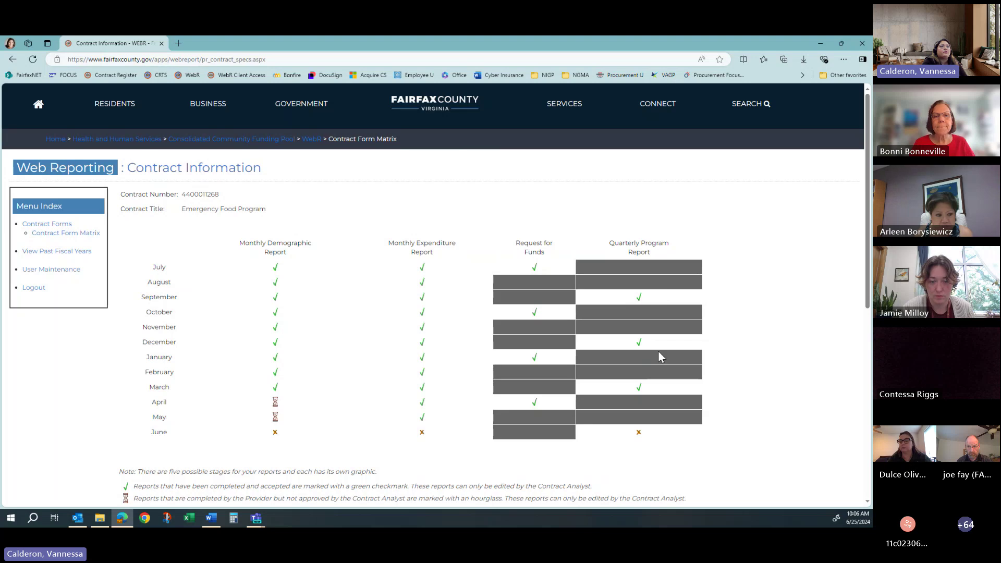
Review the contract's monthly report status matrix and the legend explaining the five report stages
{"action": "scroll", "coordinate": [336, 386], "scroll_direction": "down", "scroll_amount": 3}
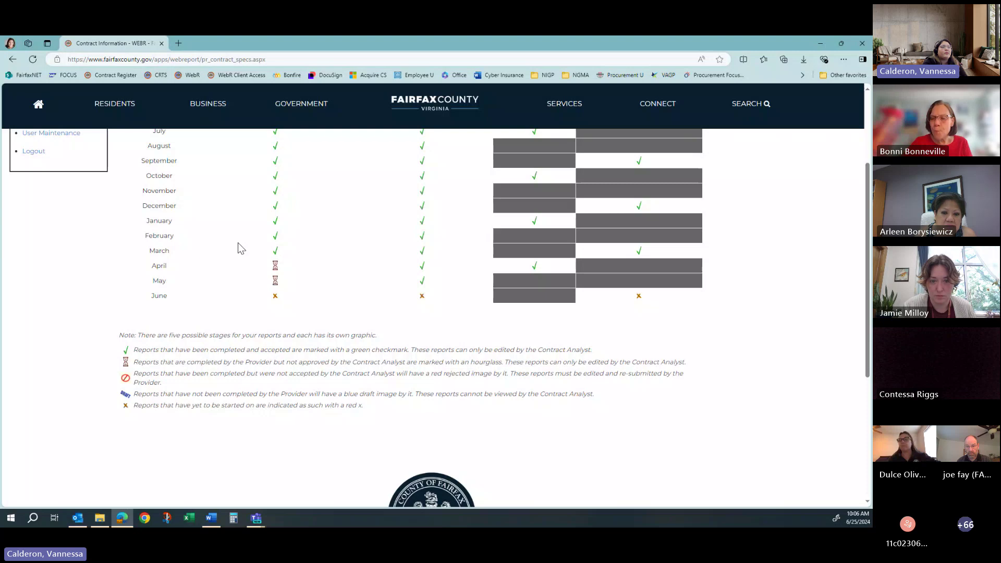
{"action": "left_click", "coordinate": [272, 276]}
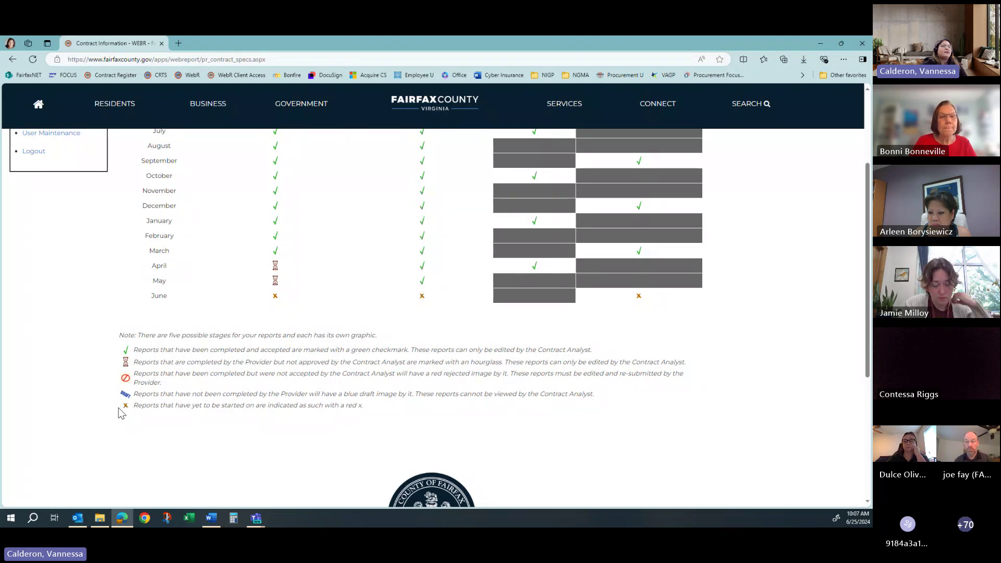
{"action": "scroll", "coordinate": [262, 301], "scroll_direction": "up", "scroll_amount": 2}
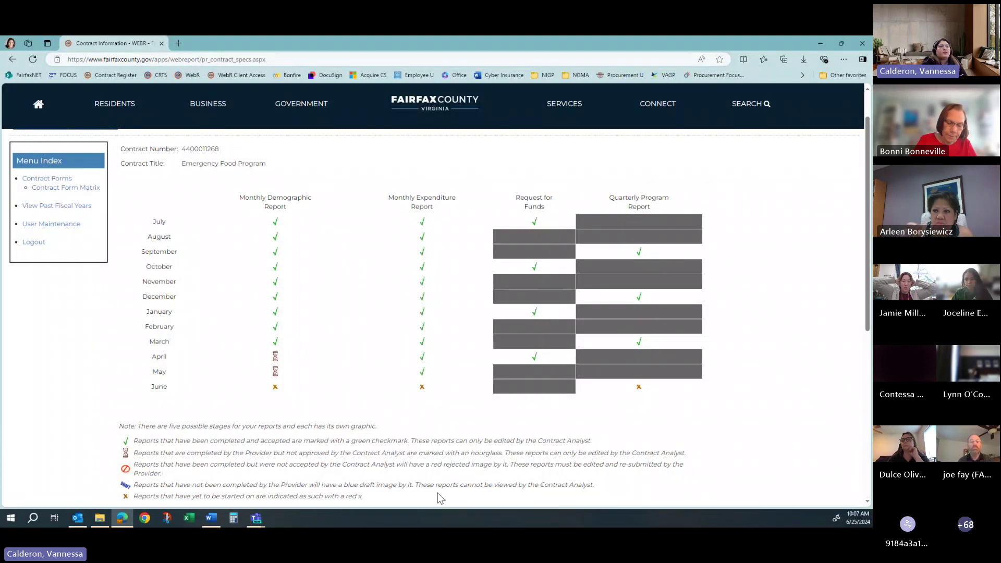
{"action": "scroll", "coordinate": [404, 448], "scroll_direction": "up", "scroll_amount": 1}
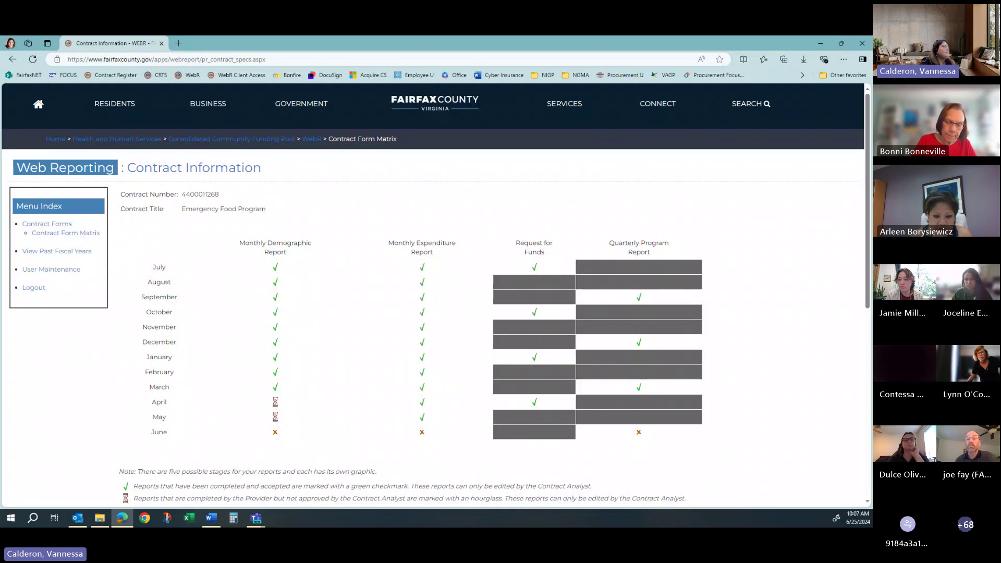
Move the blank email draft out of the way and open the June Monthly Demographic Report from the contract form matrix
{"action": "key", "text": "alt+Tab"}
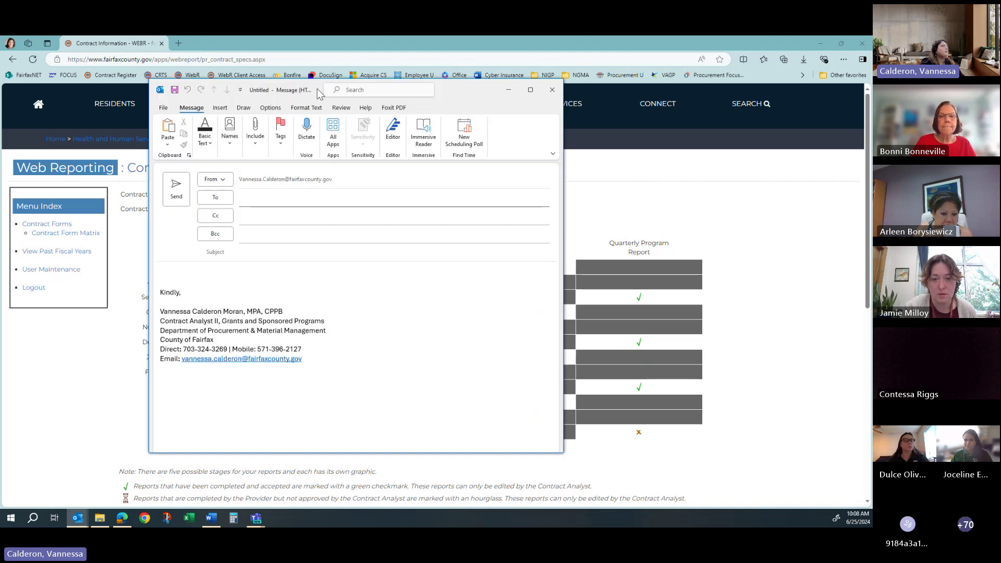
{"action": "left_click_drag", "start_coordinate": [450, 92], "coordinate": [870, 94]}
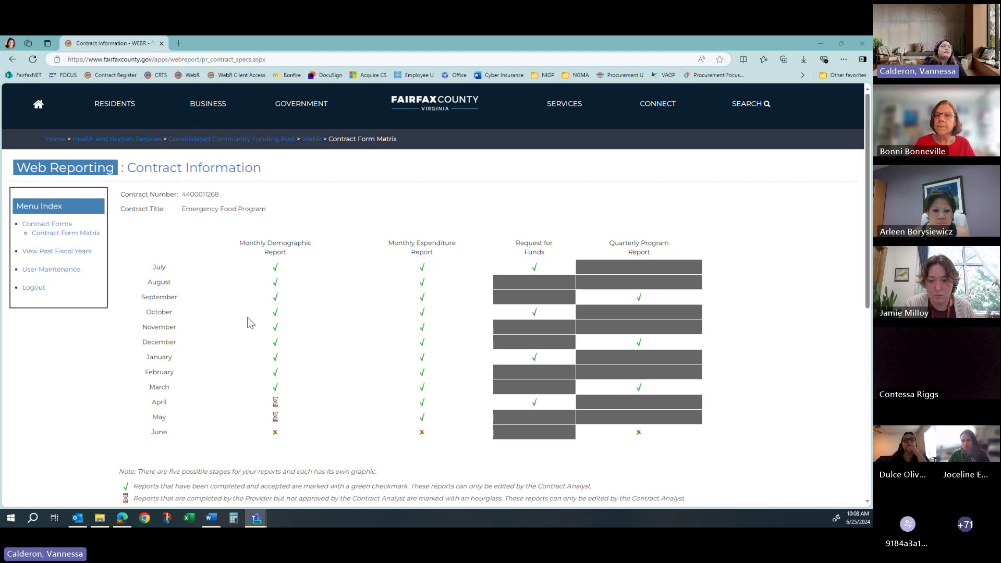
{"action": "left_click", "coordinate": [275, 433]}
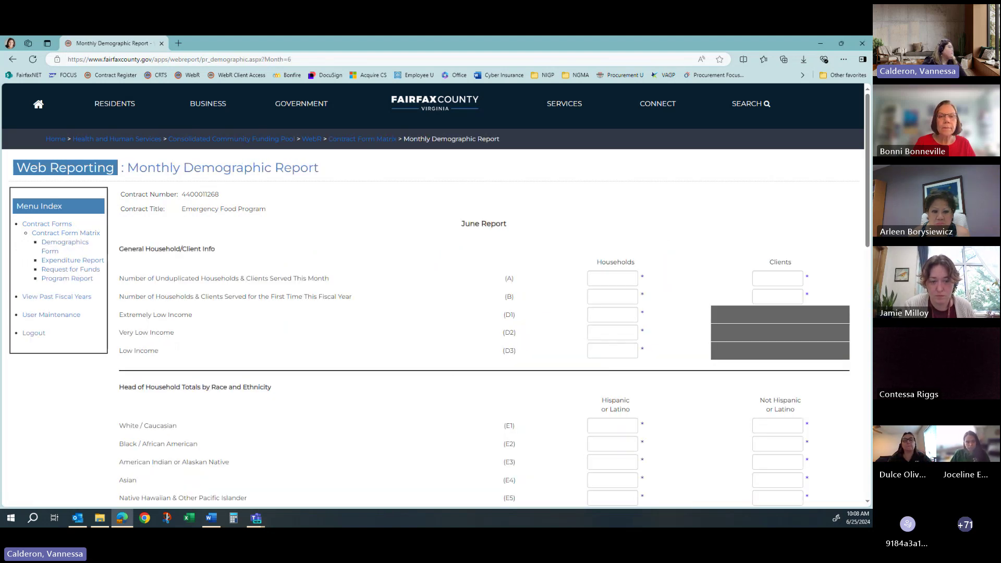
{"action": "key", "text": "alt+Tab"}
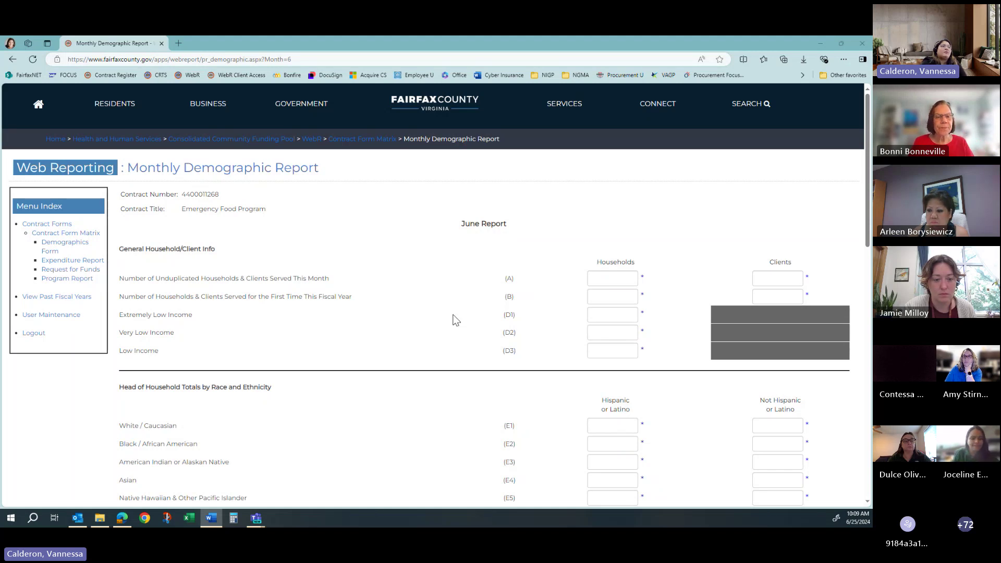
Enter 1 household and 4 clients served for the first time this fiscal year in row B
{"action": "scroll", "coordinate": [452, 315], "scroll_direction": "down", "scroll_amount": 1}
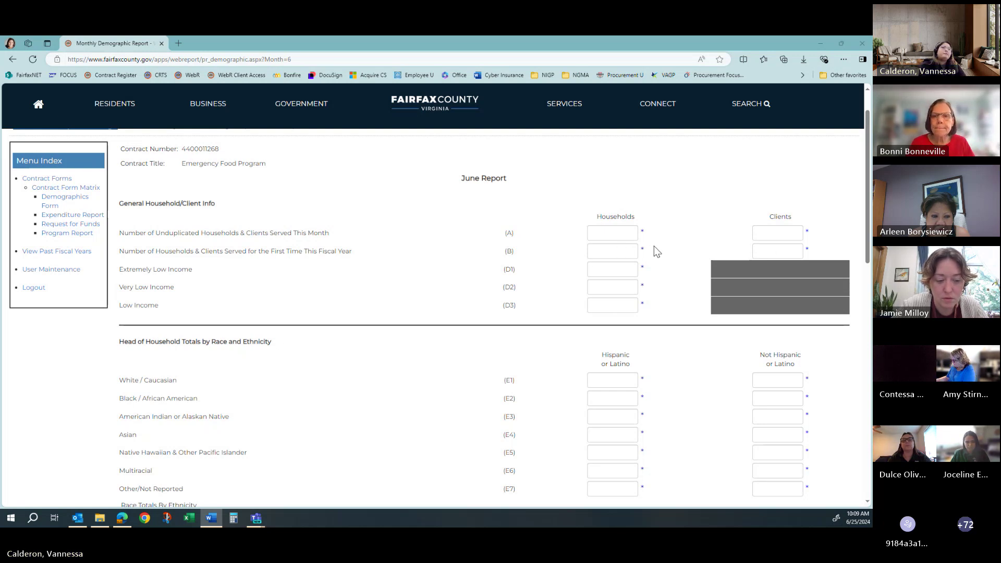
{"action": "left_click", "coordinate": [780, 250]}
{"action": "left_click", "coordinate": [624, 250]}
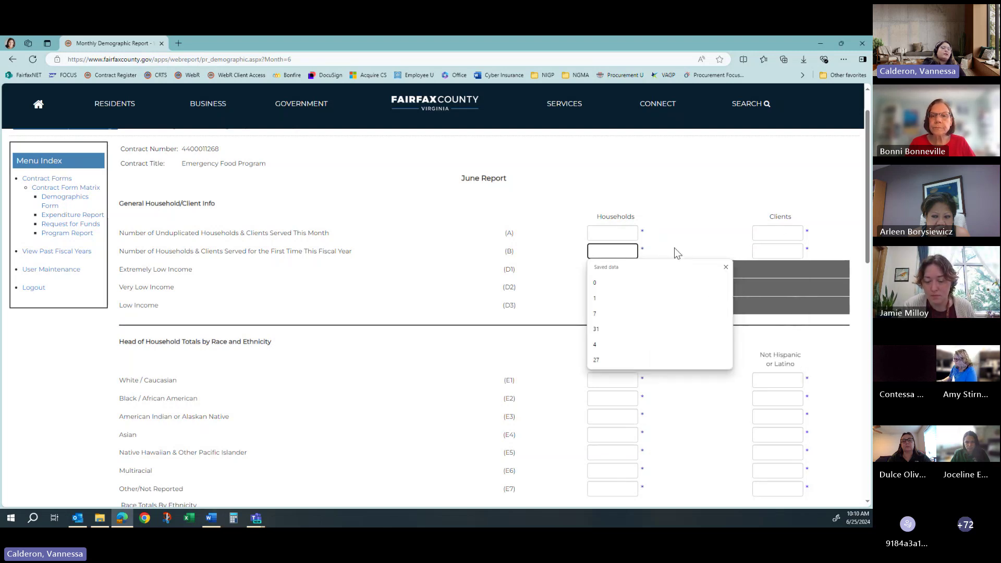
{"action": "type", "text": "1"}
{"action": "left_click", "coordinate": [761, 255]}
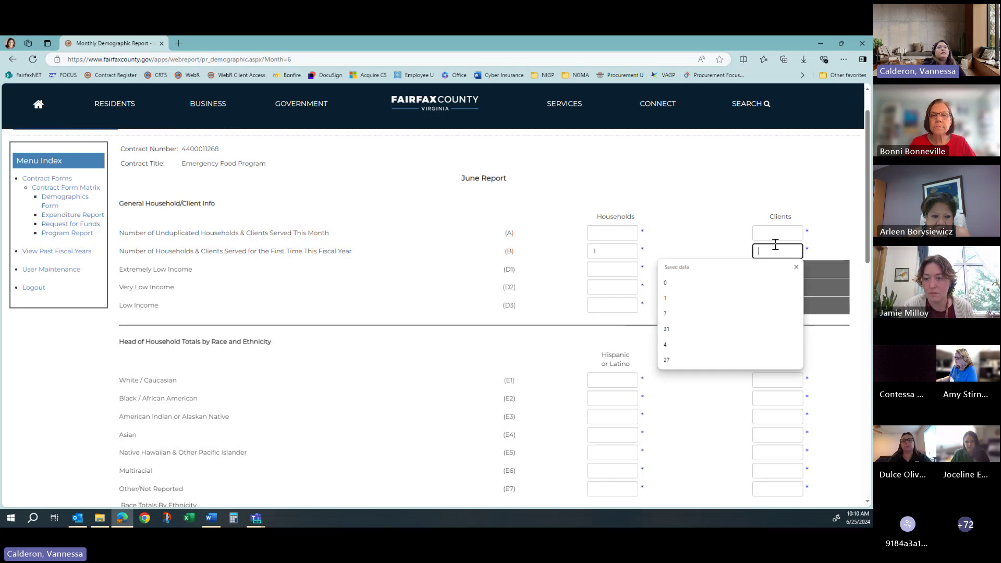
{"action": "type", "text": "4"}
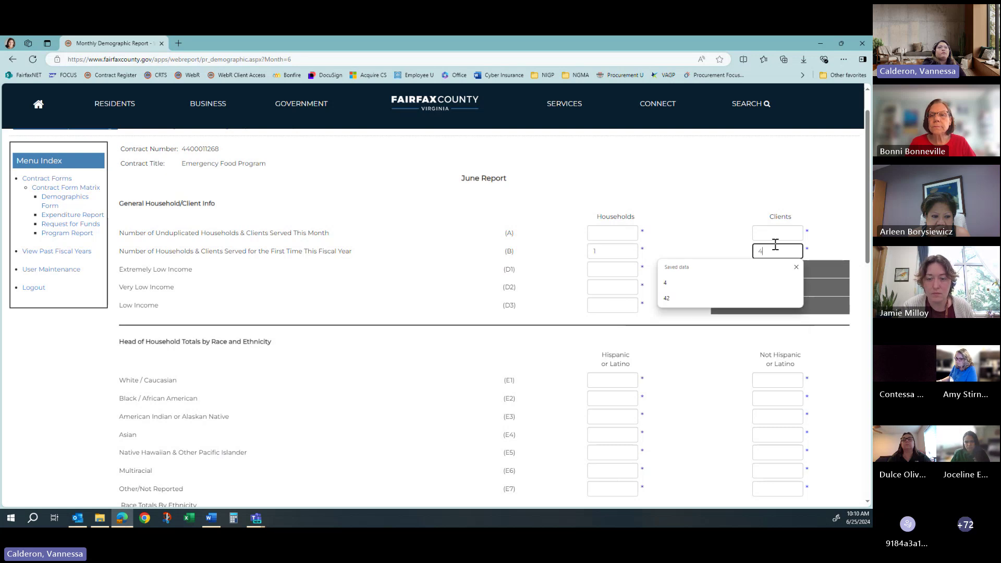
{"action": "left_click", "coordinate": [681, 218]}
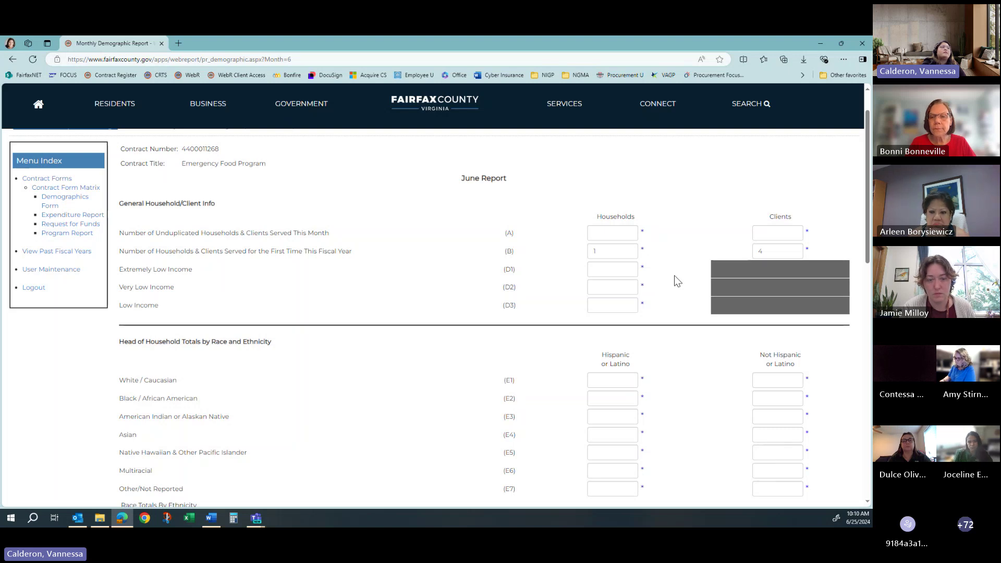
Set the number of households served for the first time this fiscal year in row B to 10
{"action": "scroll", "coordinate": [463, 291], "scroll_direction": "down", "scroll_amount": 1}
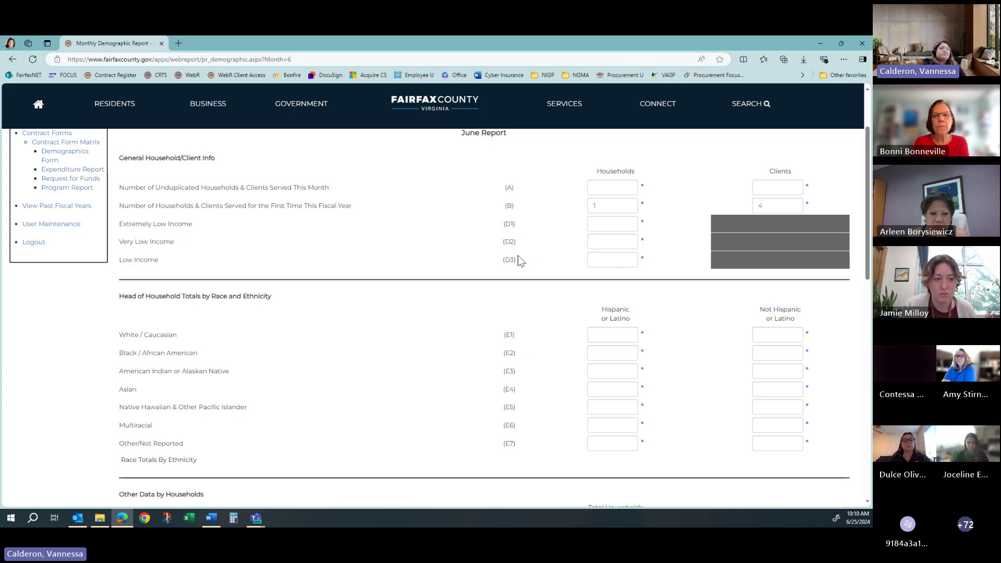
{"action": "scroll", "coordinate": [553, 302], "scroll_direction": "down", "scroll_amount": 1}
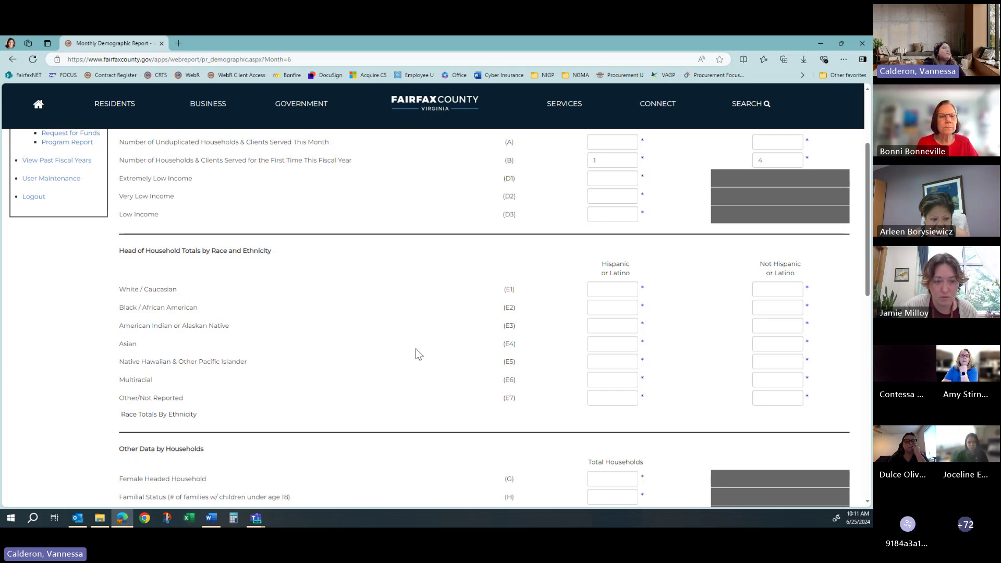
{"action": "double_click", "coordinate": [508, 160]}
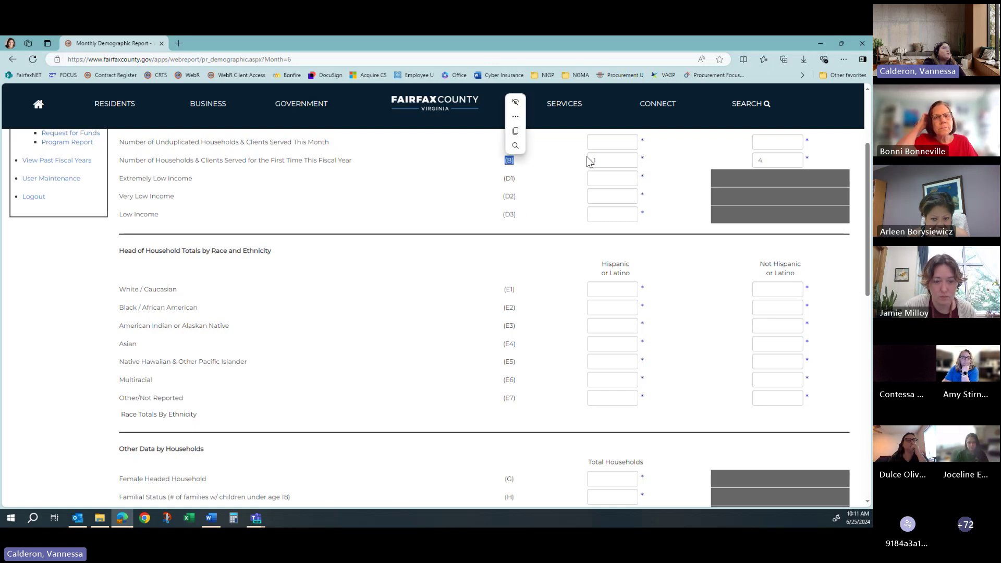
{"action": "left_click", "coordinate": [608, 160]}
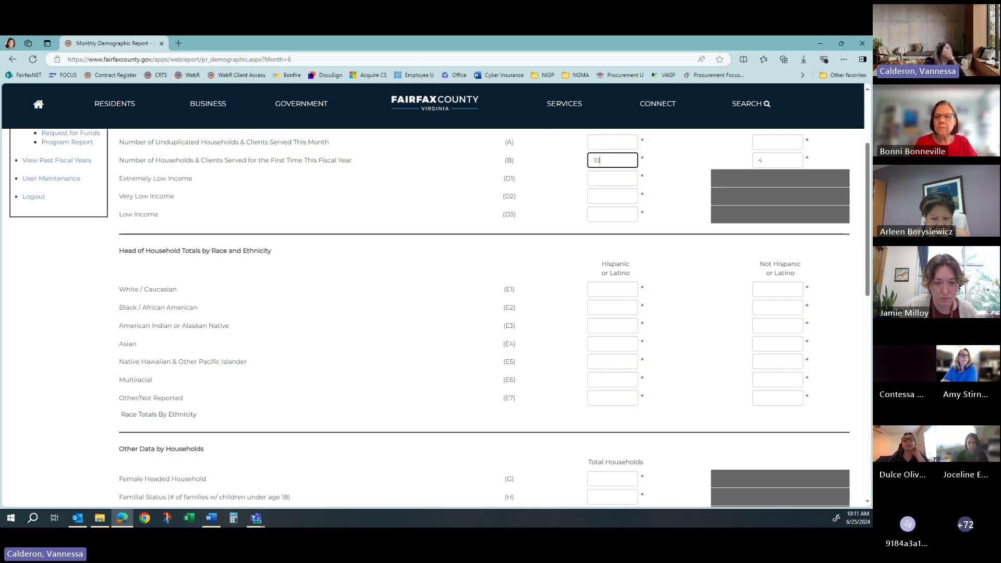
{"action": "key", "text": "alt+Tab"}
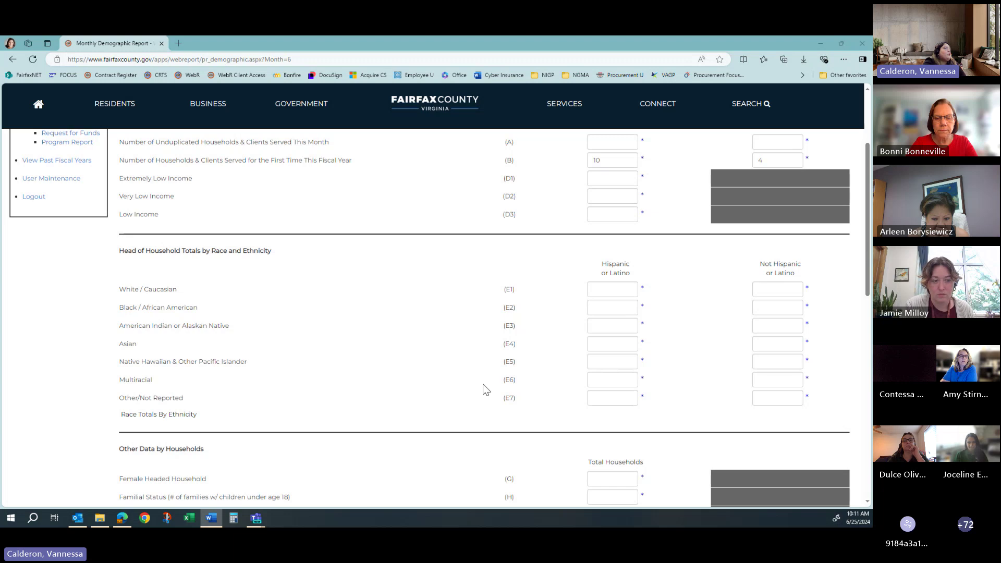
Examine the race and ethnicity rows for heads of household, highlighting the Other/Not Reported label
{"action": "left_click", "coordinate": [117, 406]}
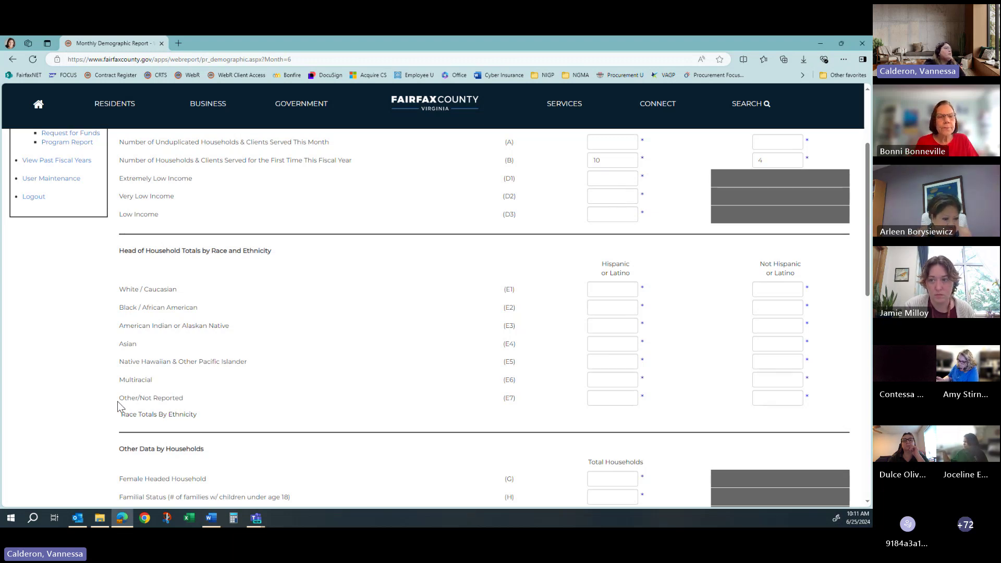
{"action": "left_click_drag", "start_coordinate": [120, 398], "coordinate": [184, 398]}
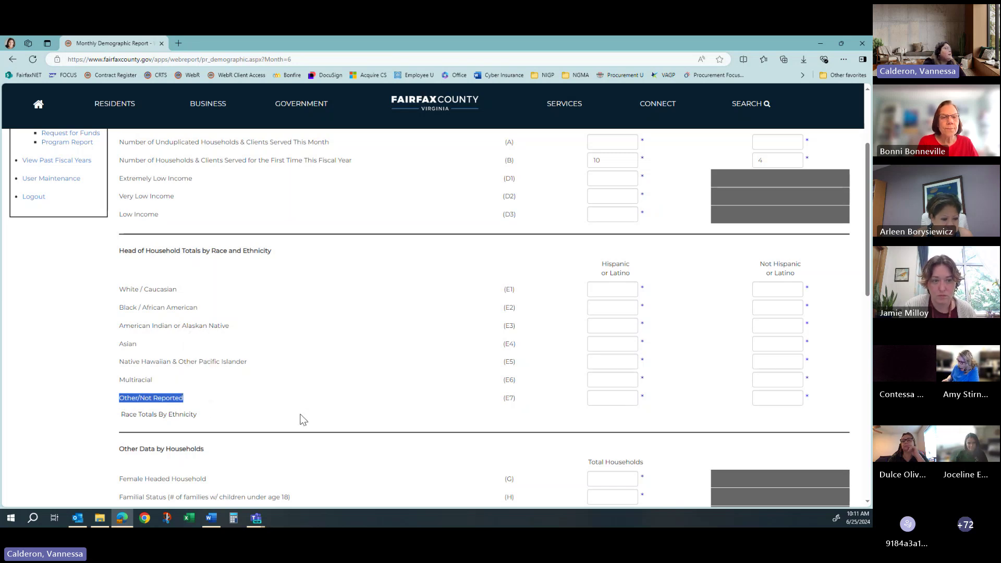
{"action": "left_click", "coordinate": [630, 381]}
{"action": "scroll", "coordinate": [498, 354], "scroll_direction": "down", "scroll_amount": 1}
{"action": "scroll", "coordinate": [498, 354], "scroll_direction": "down", "scroll_amount": 3}
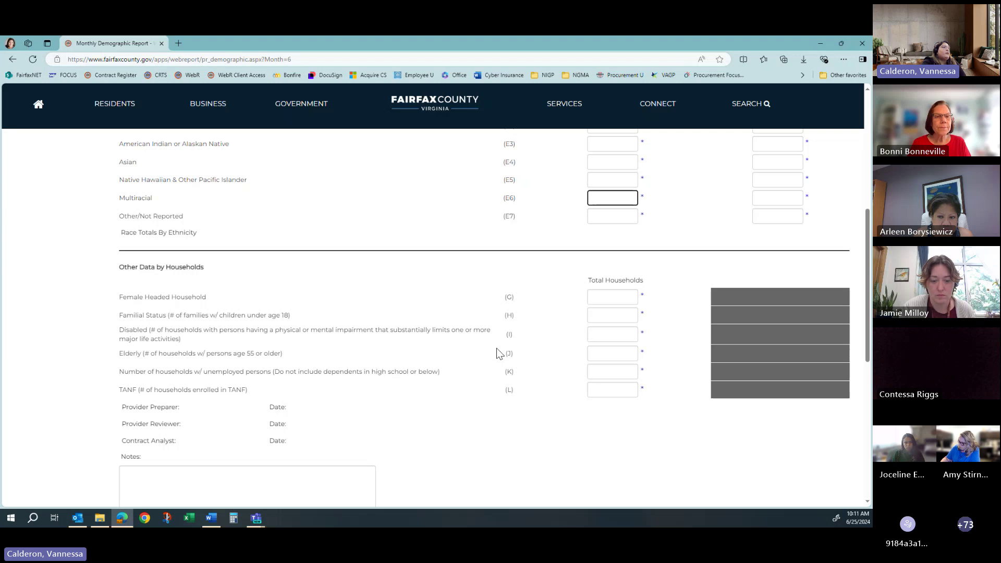
Enter 1 for Female Headed Household and 4 for Familial Status under Other Data by Households
{"action": "left_click", "coordinate": [136, 271]}
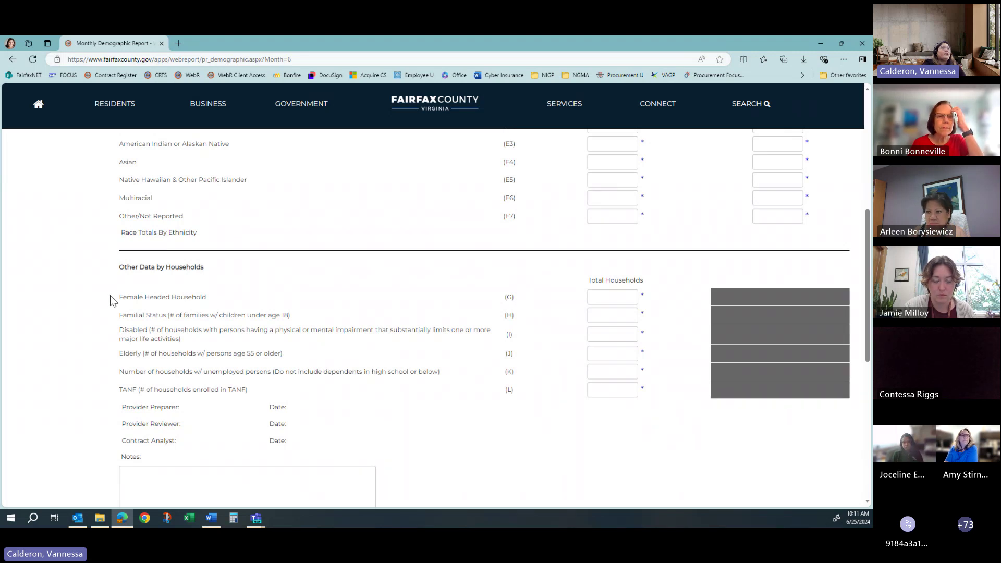
{"action": "left_click", "coordinate": [594, 296]}
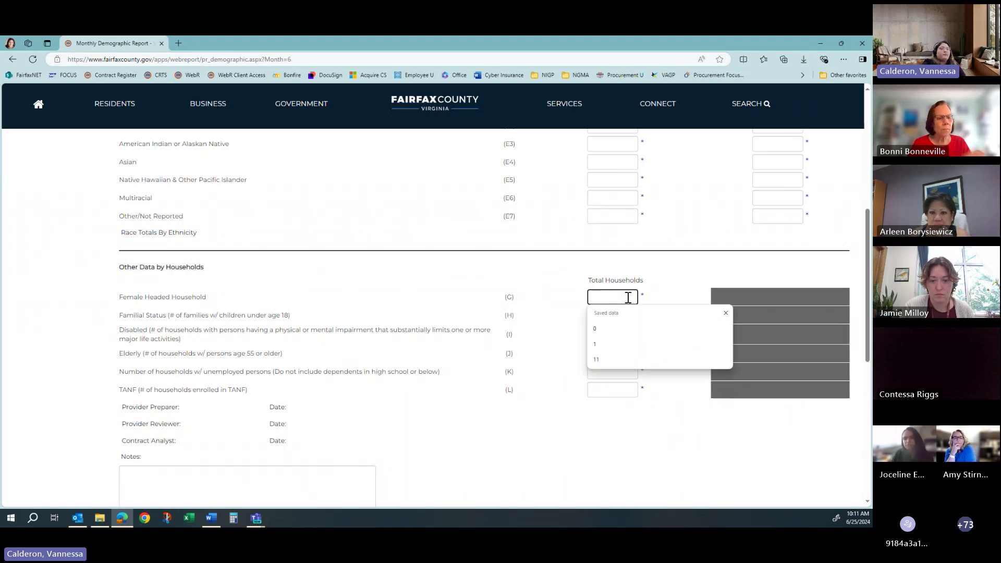
{"action": "type", "text": "0"}
{"action": "type", "text": "1"}
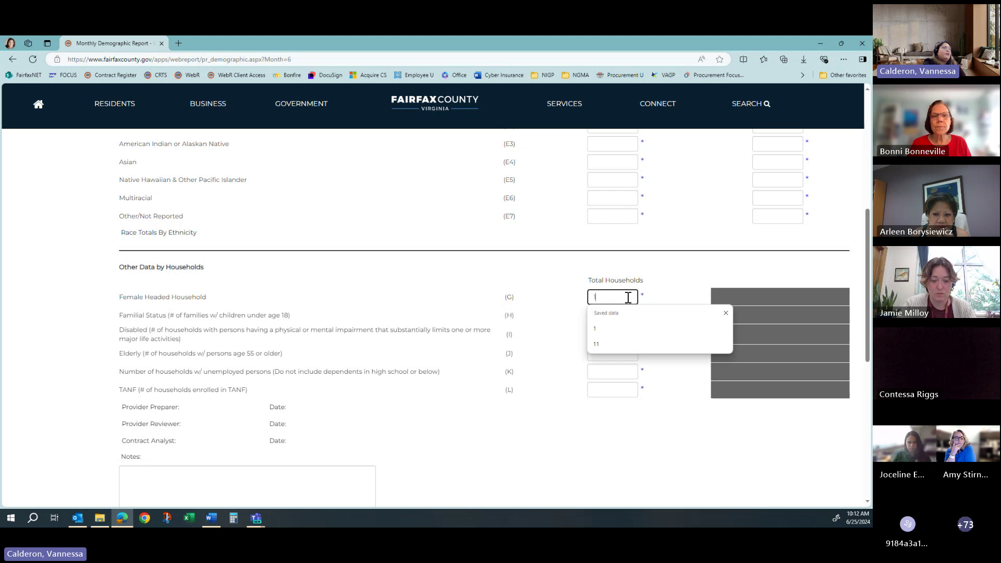
{"action": "left_click", "coordinate": [557, 331]}
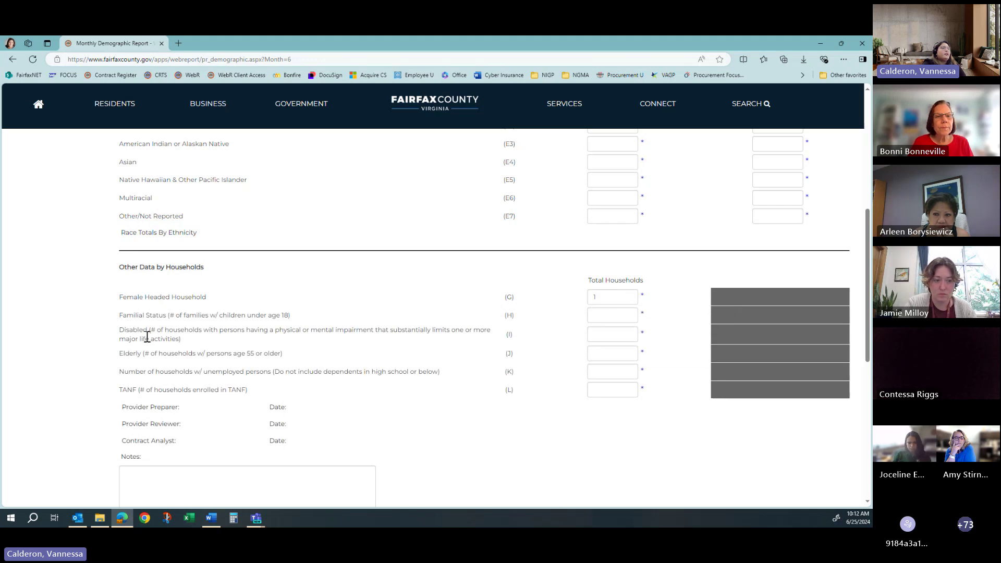
{"action": "left_click", "coordinate": [597, 315]}
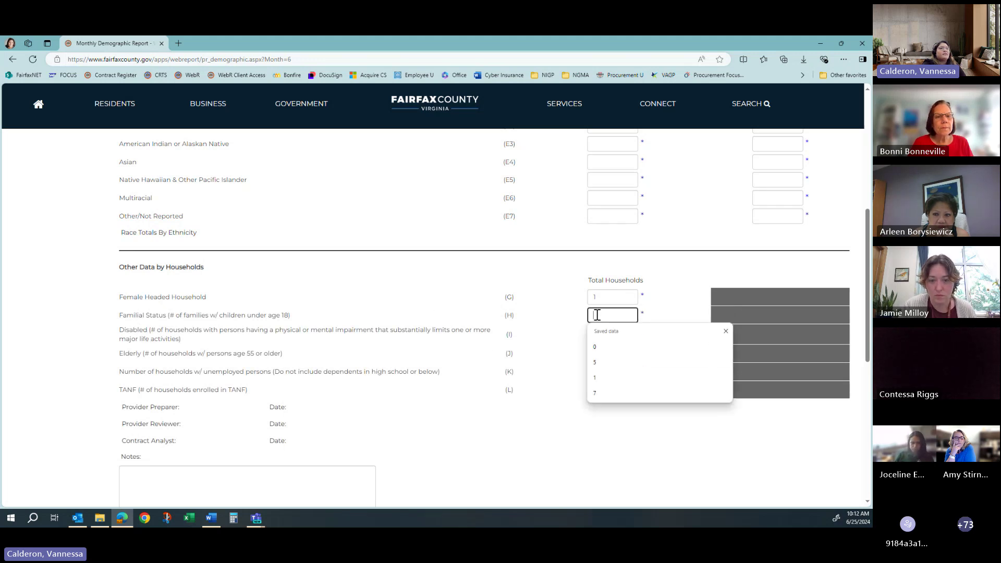
{"action": "type", "text": "4"}
{"action": "left_click", "coordinate": [567, 307]}
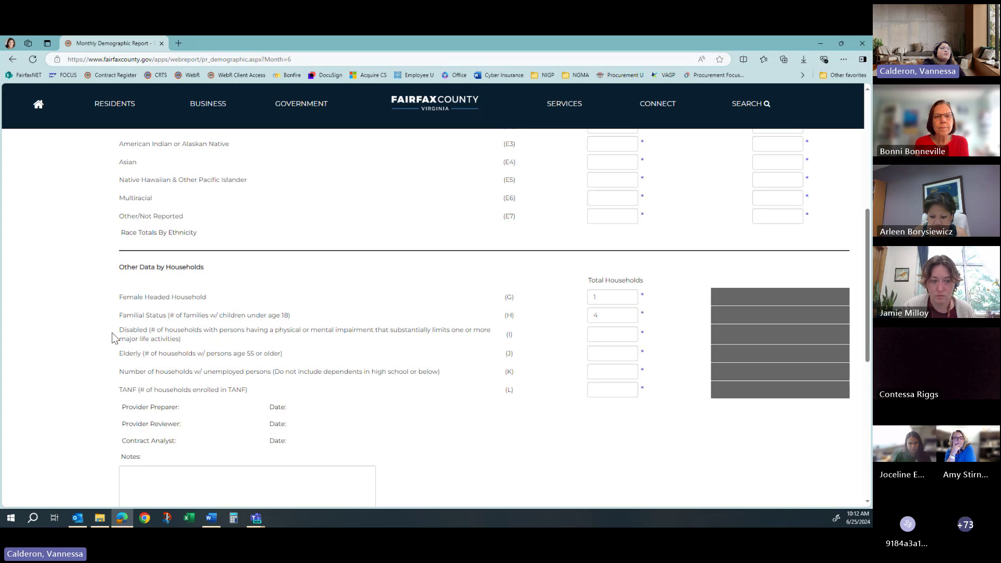
Set the total households to 1 for Disabled in row I and 1 for Elderly in row J
{"action": "left_click", "coordinate": [624, 334]}
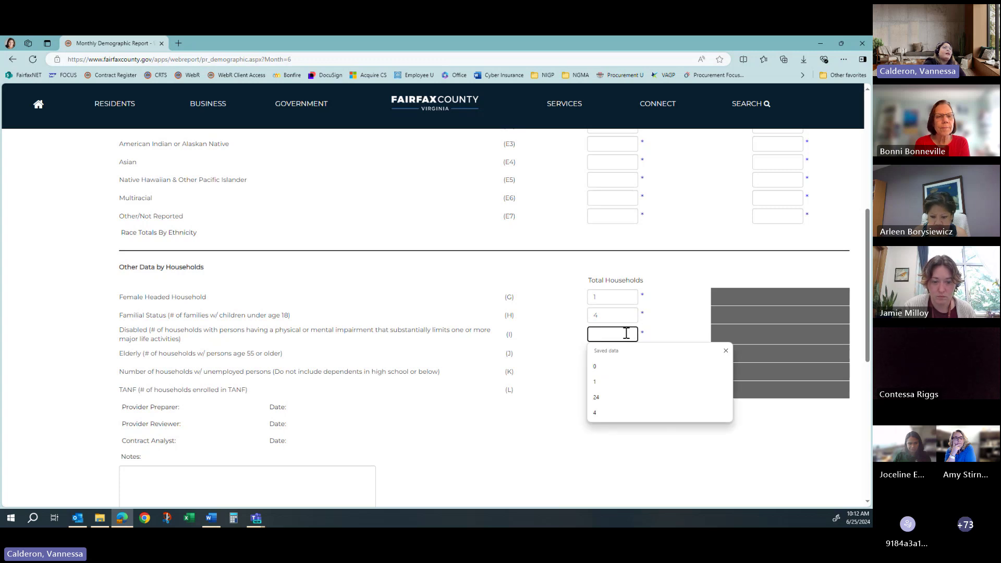
{"action": "type", "text": "1"}
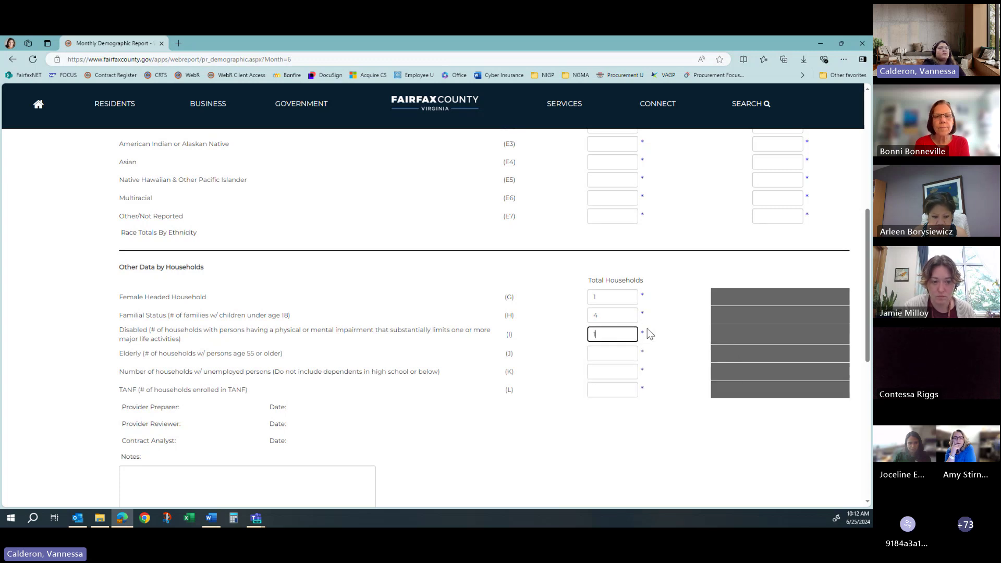
{"action": "left_click", "coordinate": [647, 330]}
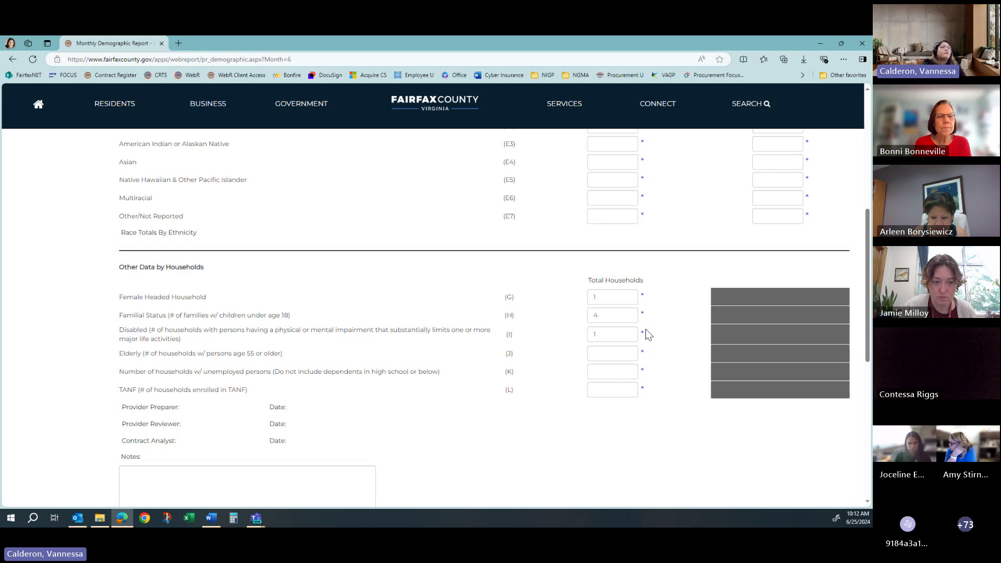
{"action": "left_click", "coordinate": [619, 356]}
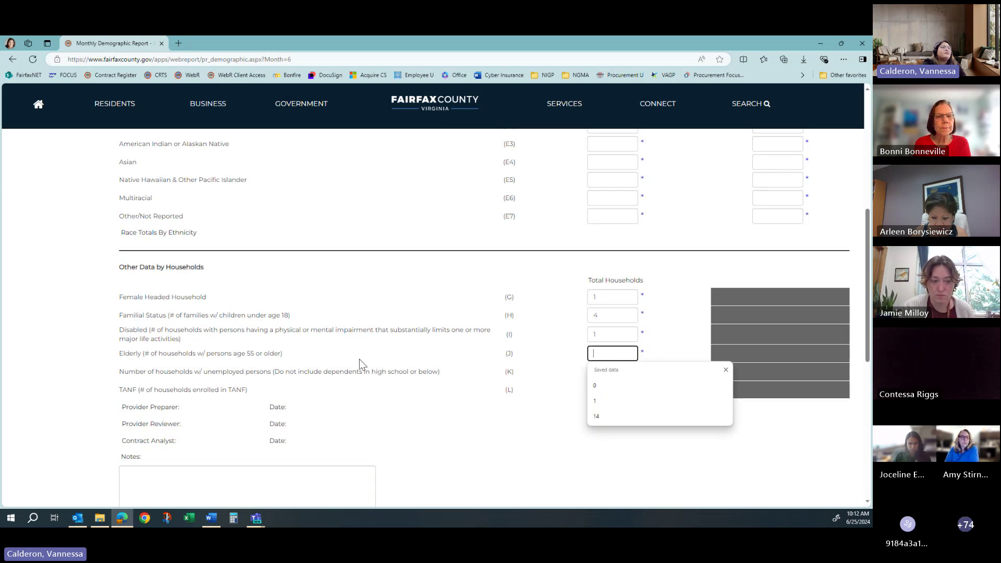
{"action": "type", "text": "1"}
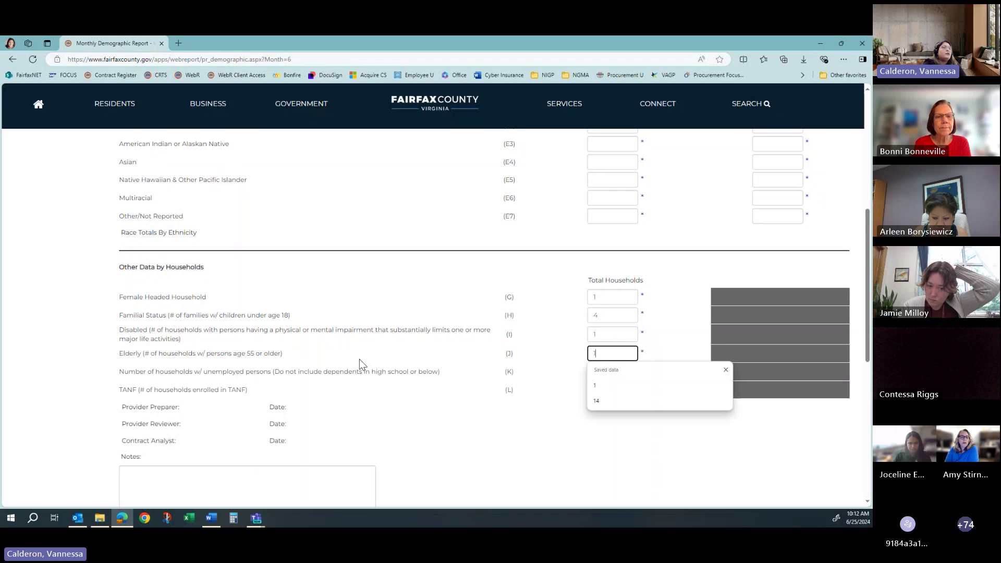
{"action": "left_click", "coordinate": [359, 359]}
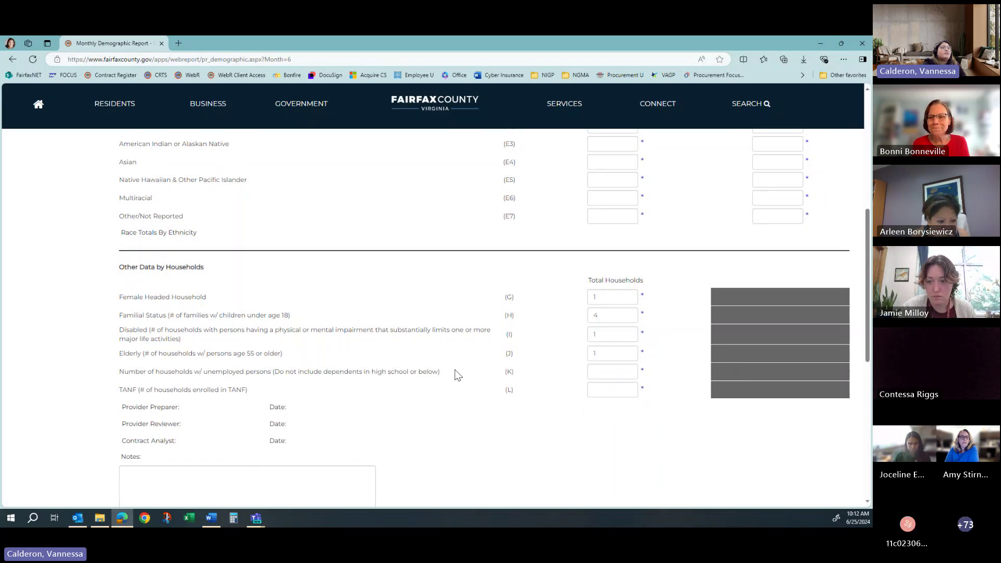
Enter 0 households with unemployed persons in row K and 5 households enrolled in TANF in row L
{"action": "left_click", "coordinate": [594, 374]}
{"action": "type", "text": "0"}
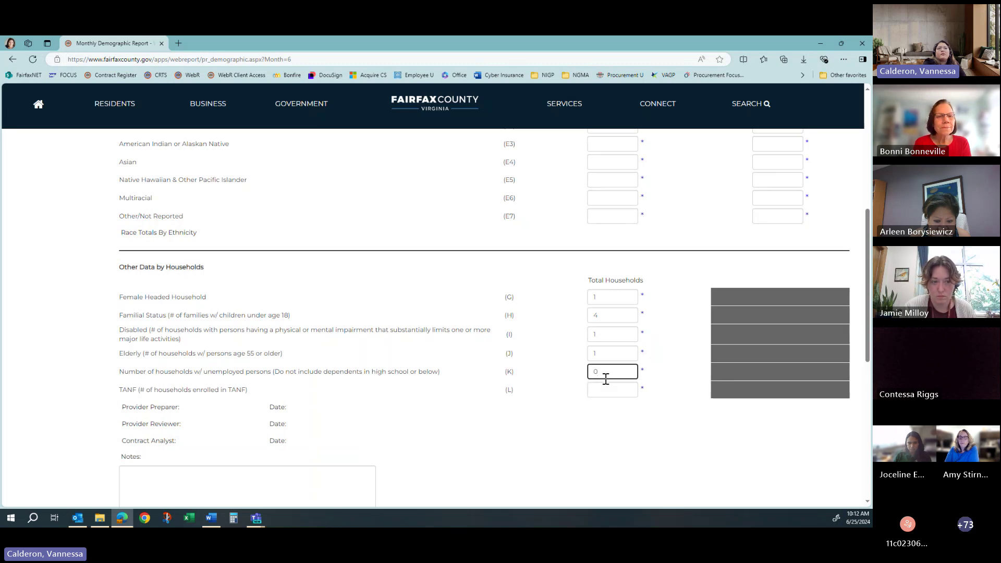
{"action": "left_click", "coordinate": [575, 388]}
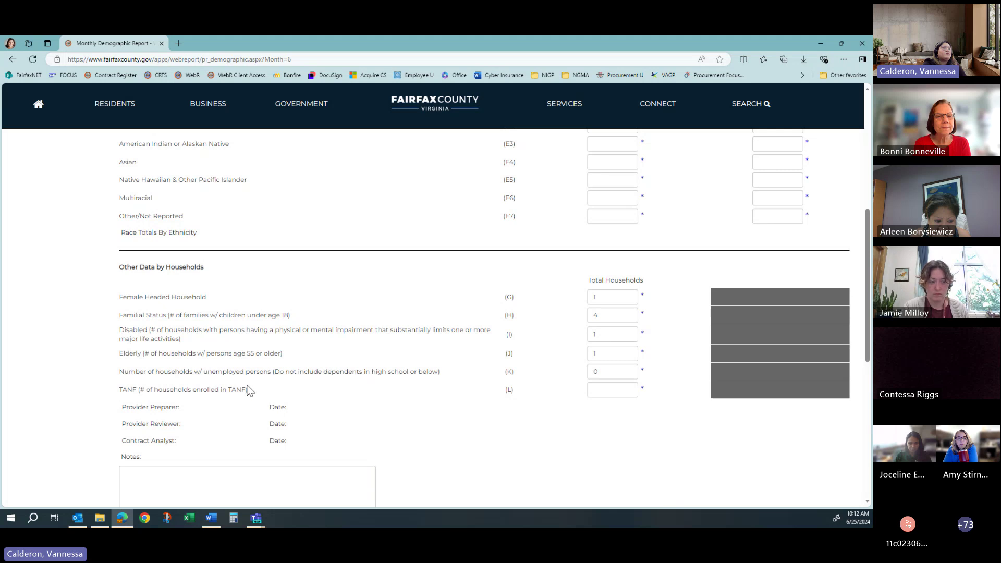
{"action": "left_click", "coordinate": [618, 390]}
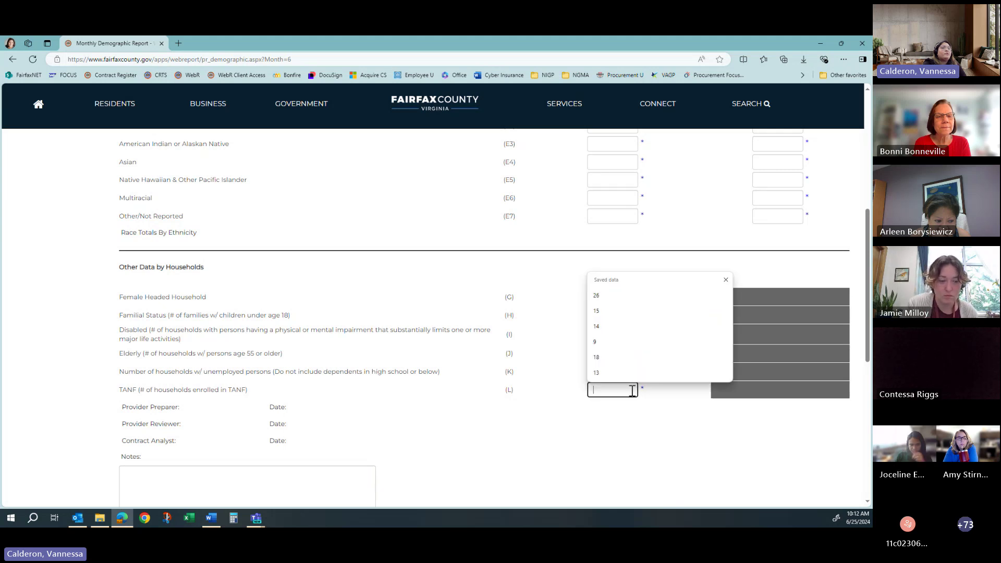
{"action": "type", "text": "5"}
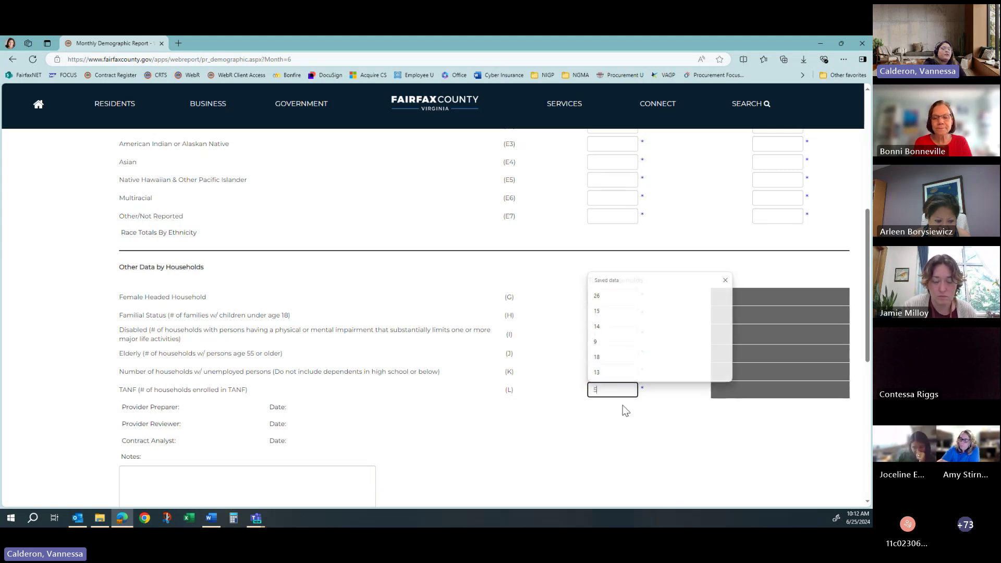
{"action": "left_click", "coordinate": [626, 423]}
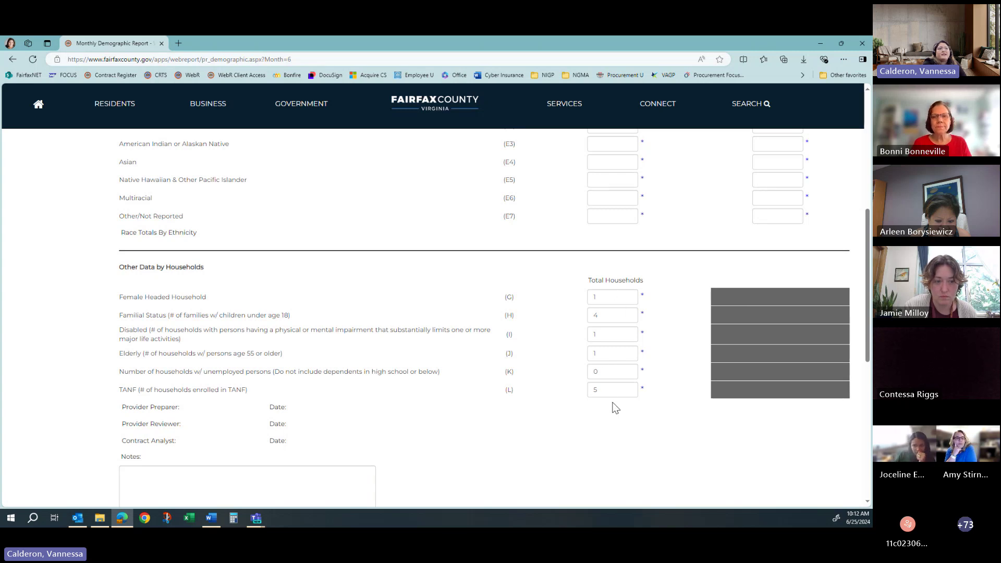
Enter heads of household for White / Caucasian as 2 Hispanic and 0 not Hispanic, and for Black / African American as 1 and 0
{"action": "scroll", "coordinate": [598, 344], "scroll_direction": "up", "scroll_amount": 4}
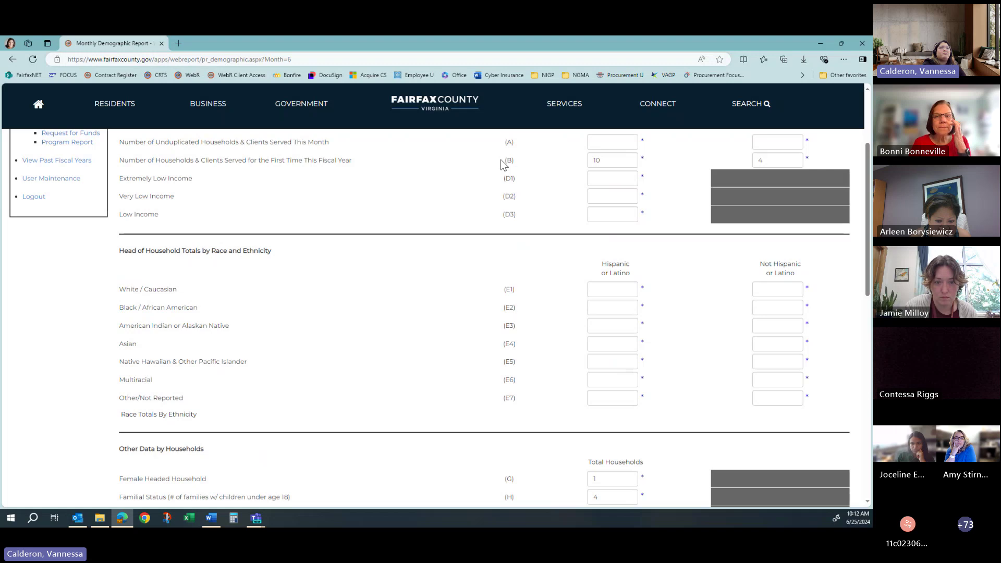
{"action": "left_click_drag", "start_coordinate": [503, 165], "coordinate": [514, 161]}
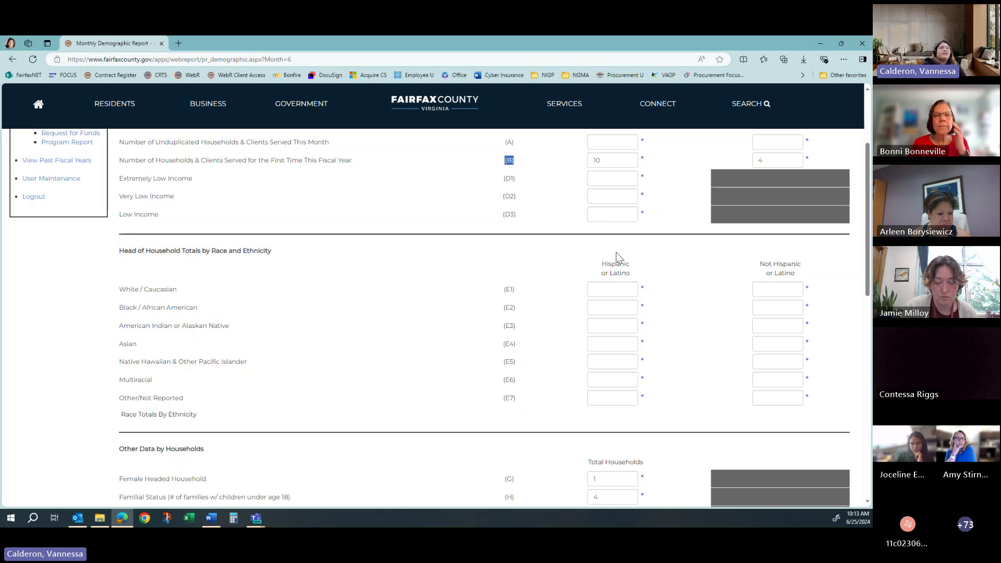
{"action": "left_click", "coordinate": [611, 291]}
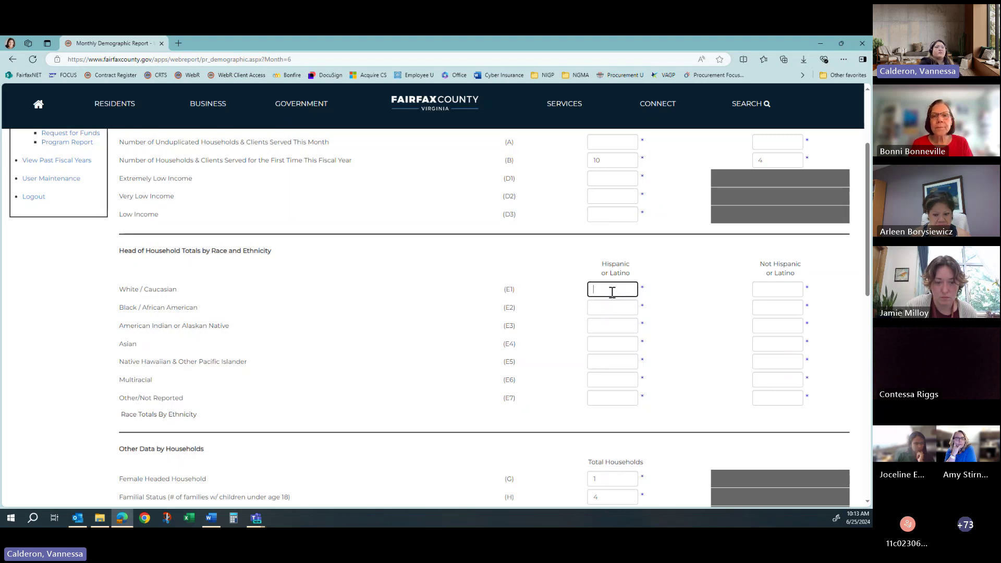
{"action": "type", "text": "2"}
{"action": "key", "text": "Tab"}
{"action": "type", "text": "0"}
{"action": "key", "text": "Tab"}
{"action": "type", "text": "1"}
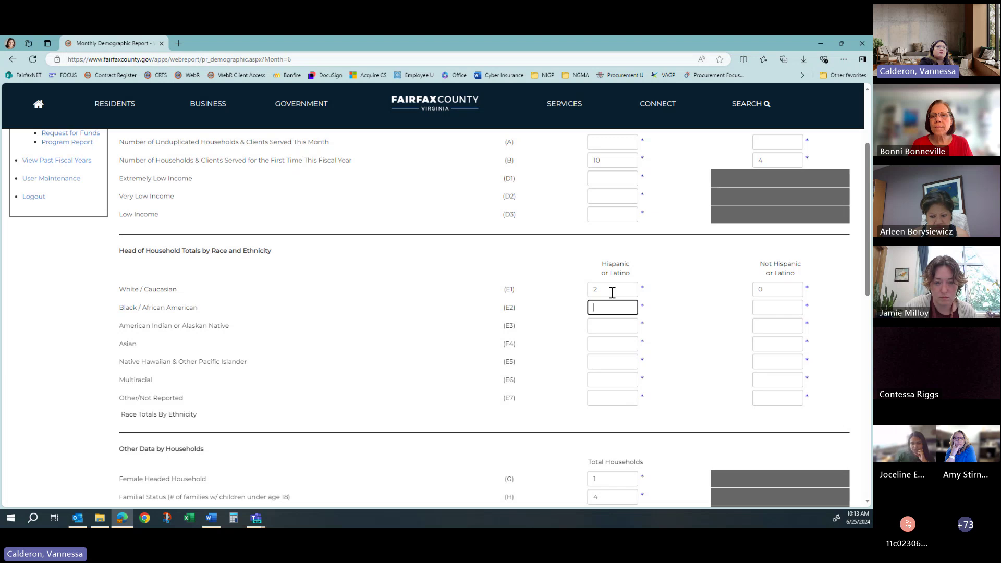
{"action": "key", "text": "Tab"}
{"action": "type", "text": "0"}
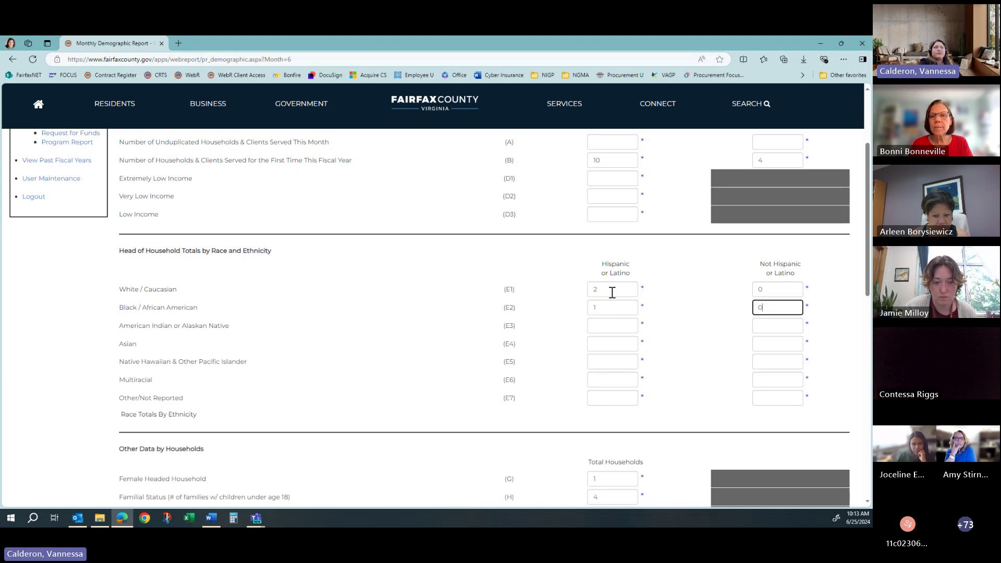
Enter heads of household for American Indian or Alaskan Native as 0 Hispanic and 2 not Hispanic, and for Asian as 0 and 5
{"action": "key", "text": "Tab"}
{"action": "type", "text": "0"}
{"action": "key", "text": "Tab"}
{"action": "type", "text": "2"}
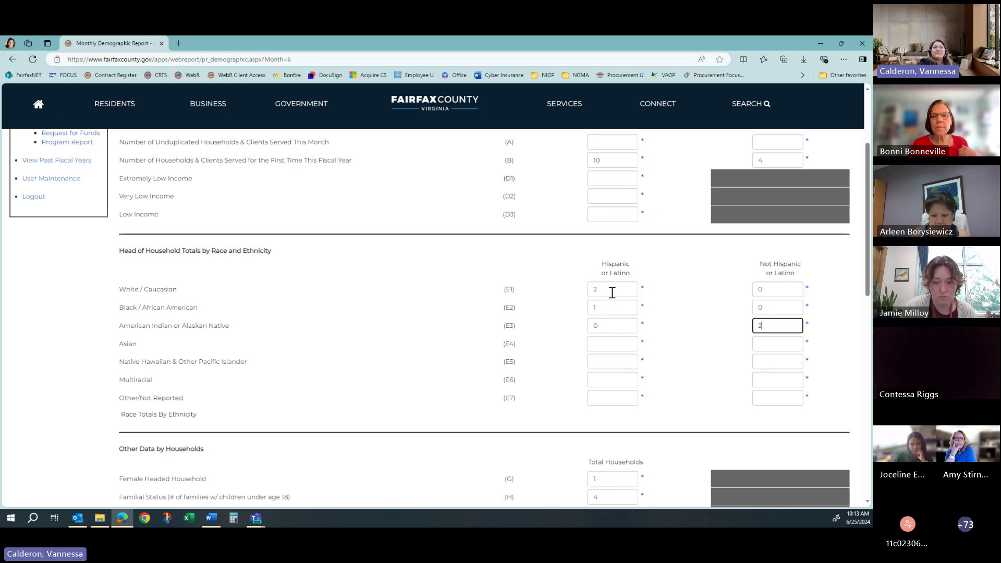
{"action": "key", "text": "Tab"}
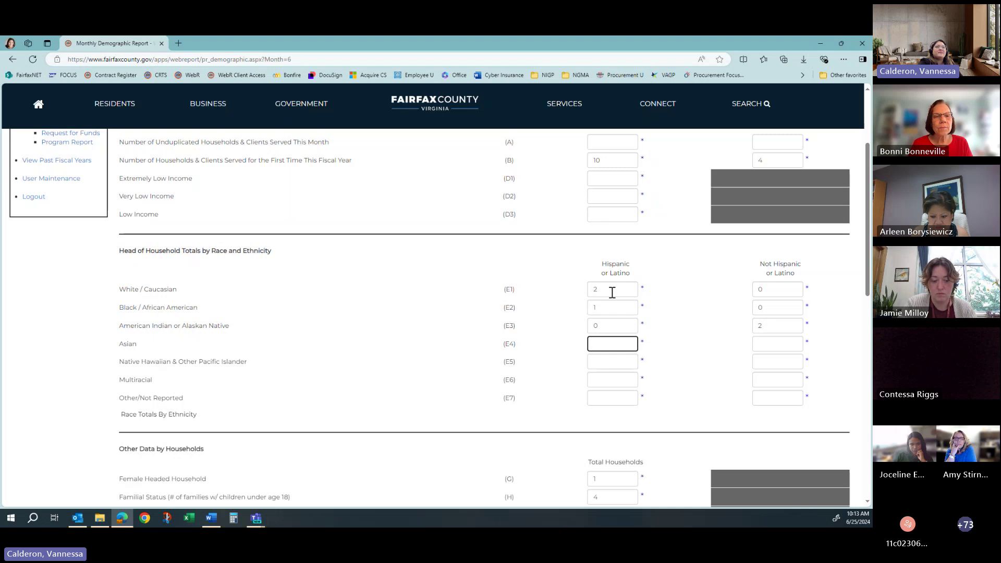
{"action": "type", "text": "0"}
{"action": "key", "text": "Tab"}
Fill both ethnicity columns with 0 for Native Hawaiian & Other Pacific Islander, Multiracial and Other/Not Reported
{"action": "key", "text": "Tab"}
{"action": "type", "text": "0"}
{"action": "key", "text": "Tab"}
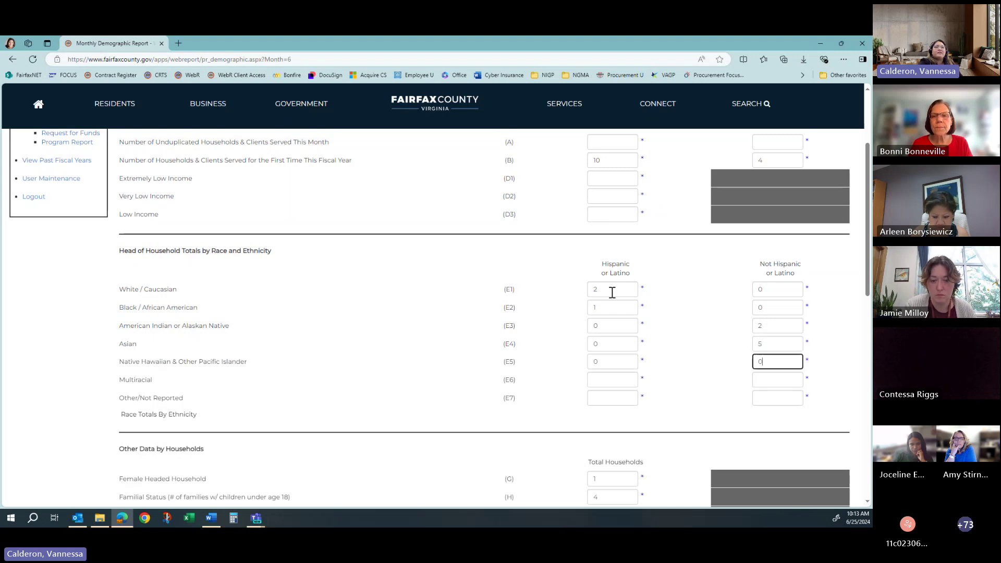
{"action": "type", "text": "0"}
{"action": "key", "text": "Tab"}
{"action": "type", "text": "0"}
{"action": "key", "text": "Tab"}
{"action": "type", "text": "0"}
{"action": "key", "text": "Tab"}
{"action": "type", "text": "0"}
{"action": "key", "text": "Tab"}
{"action": "type", "text": "0"}
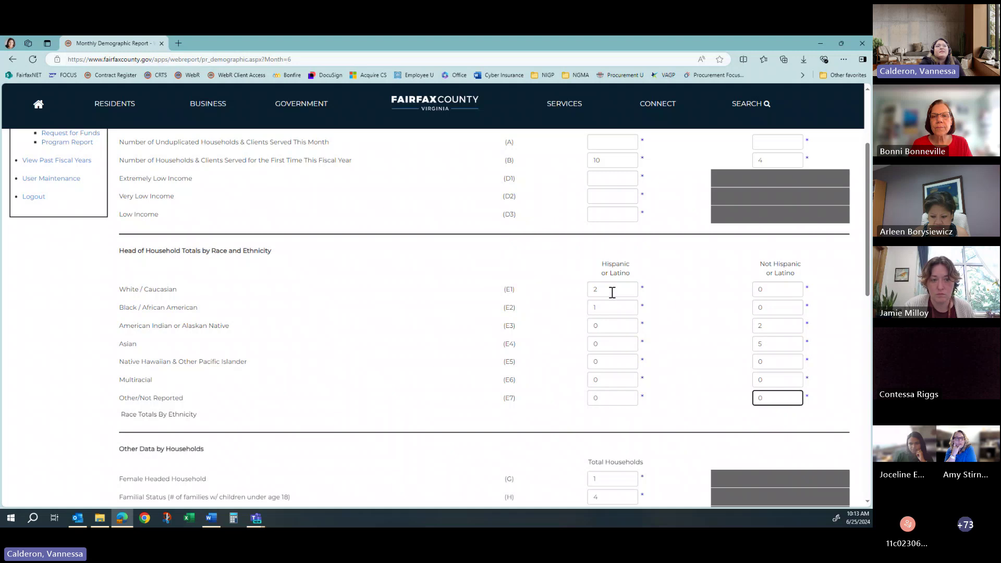
Review the June report's entries, comparing the row B households with the race and ethnicity counts and the other household data
{"action": "scroll", "coordinate": [654, 397], "scroll_direction": "down", "scroll_amount": 3}
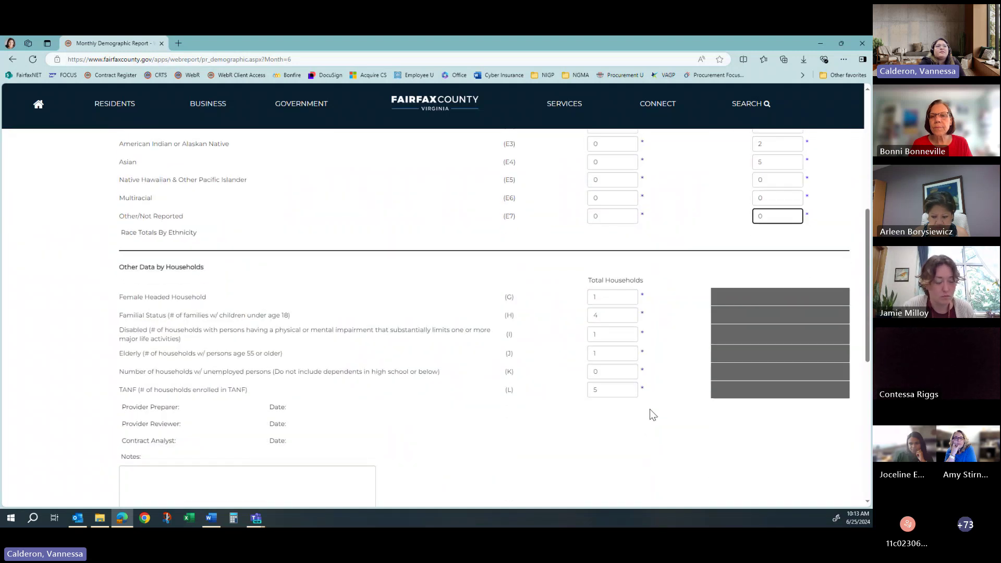
{"action": "scroll", "coordinate": [650, 408], "scroll_direction": "up", "scroll_amount": 2}
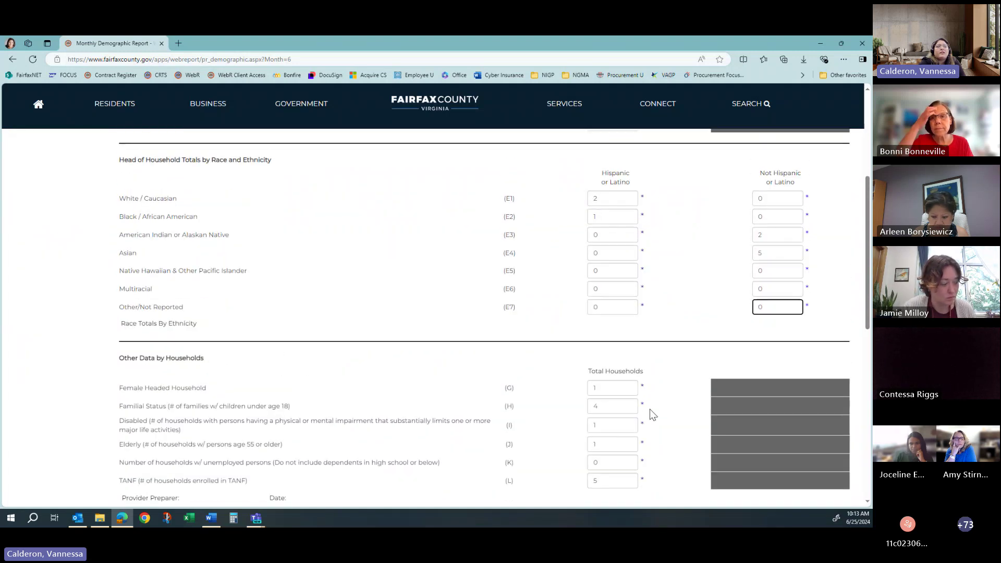
{"action": "scroll", "coordinate": [660, 413], "scroll_direction": "up", "scroll_amount": 3}
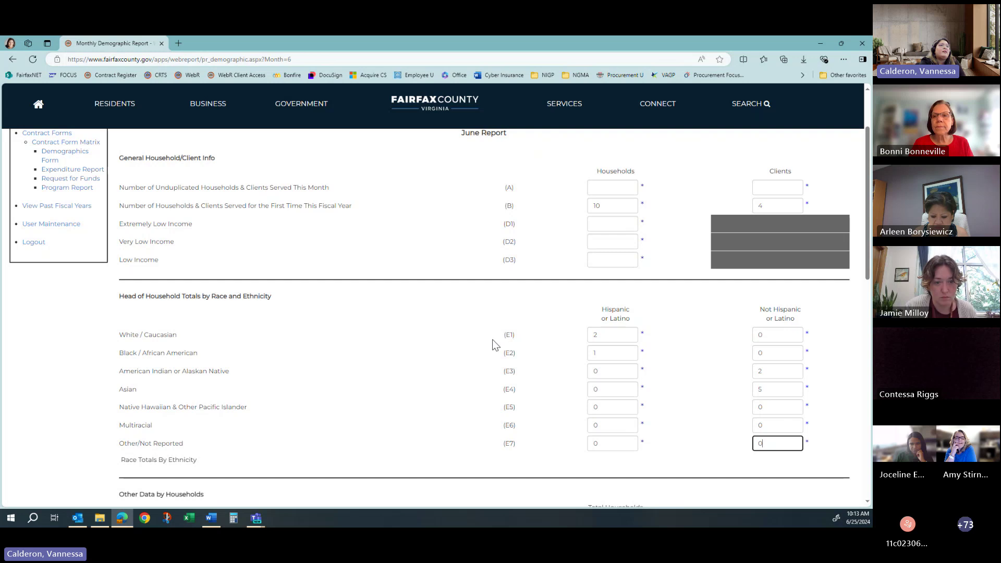
{"action": "scroll", "coordinate": [494, 344], "scroll_direction": "up", "scroll_amount": 2}
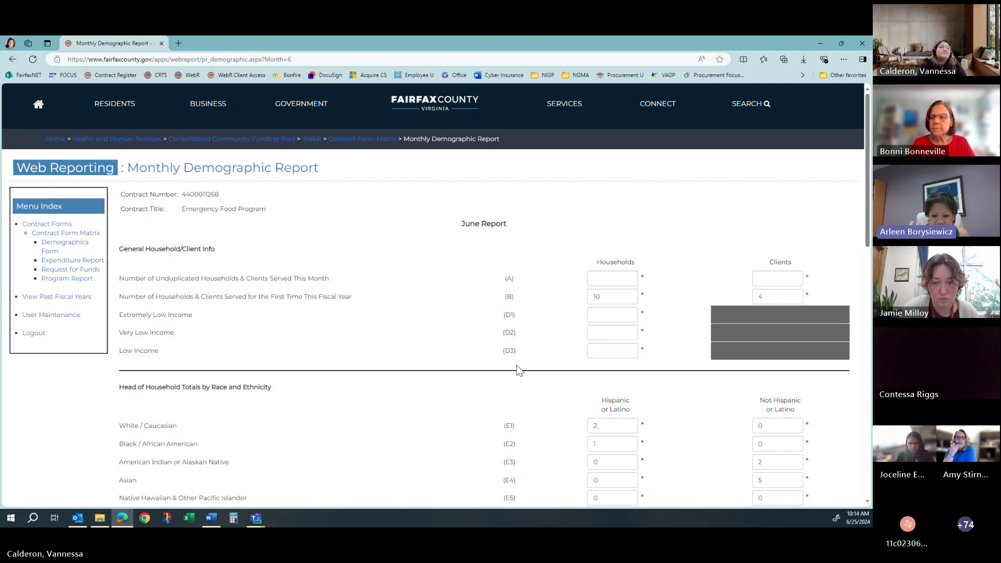
{"action": "scroll", "coordinate": [520, 370], "scroll_direction": "down", "scroll_amount": 3}
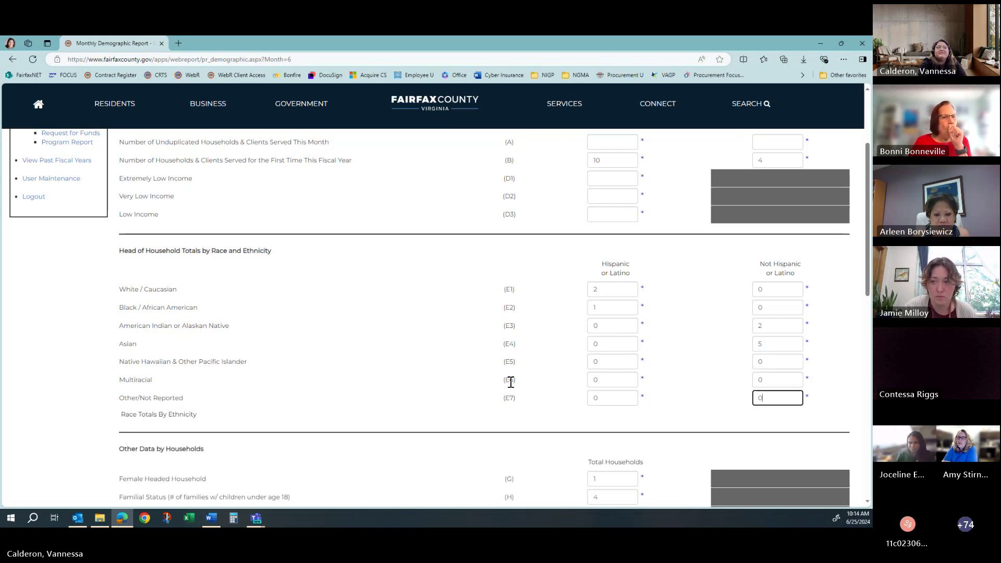
{"action": "scroll", "coordinate": [528, 412], "scroll_direction": "up", "scroll_amount": 1}
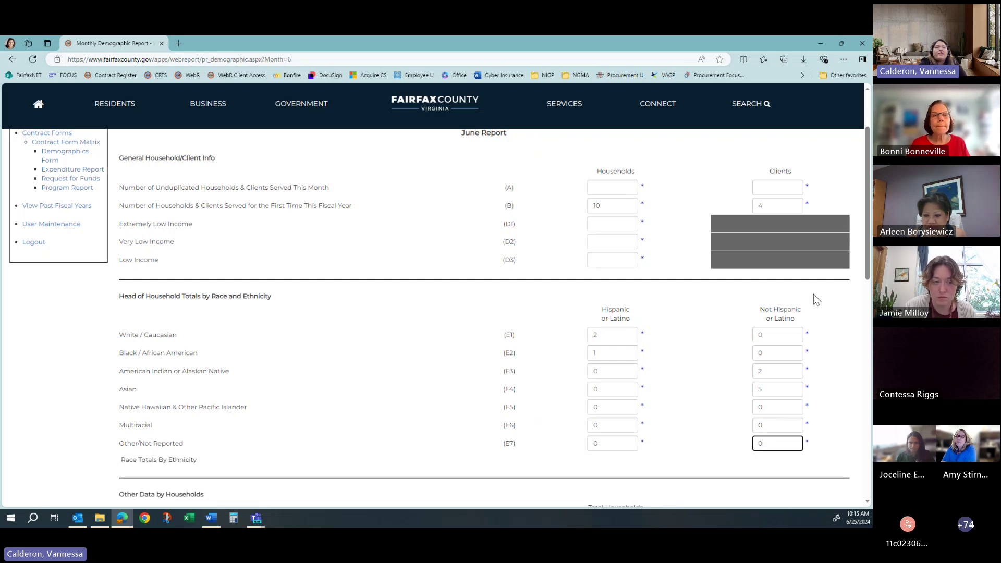
{"action": "scroll", "coordinate": [594, 328], "scroll_direction": "up", "scroll_amount": 1}
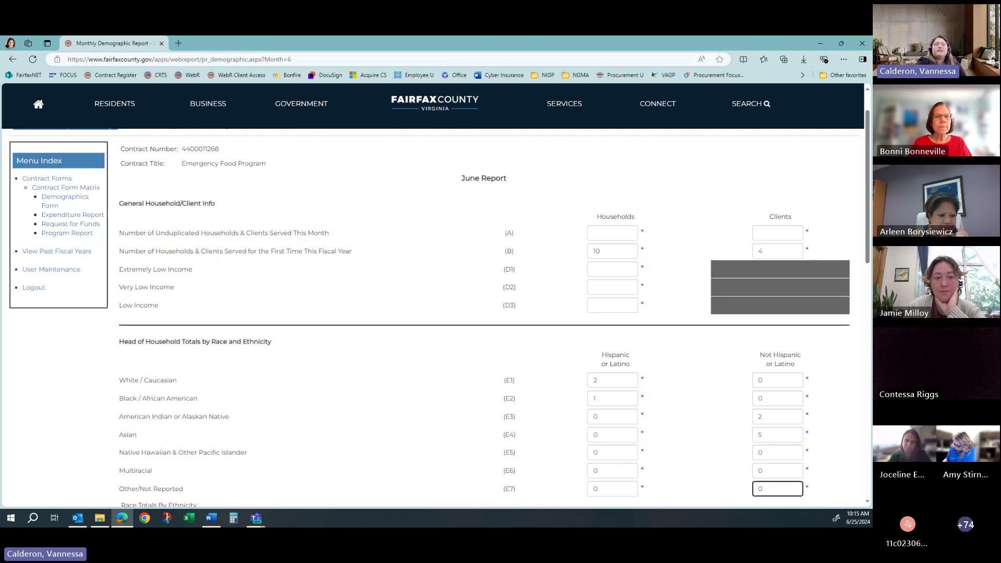
Leave the June demographic report without saving and return to the contract form matrix
{"action": "left_click", "coordinate": [323, 186]}
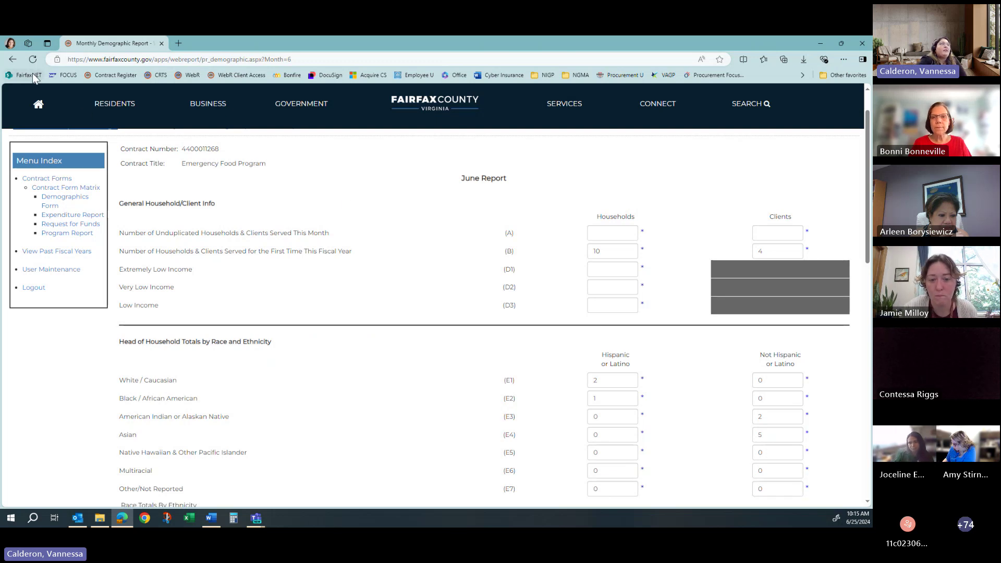
{"action": "left_click", "coordinate": [14, 61]}
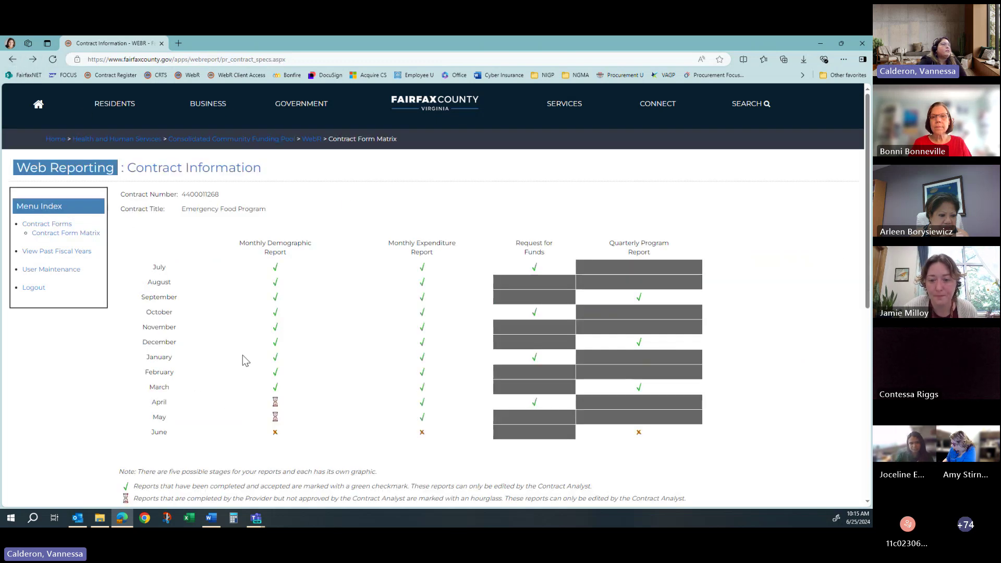
Reopen the FY 2024 CCFP contract for the Emergency Food Program and open its July Monthly Demographic Report
{"action": "left_click", "coordinate": [276, 267]}
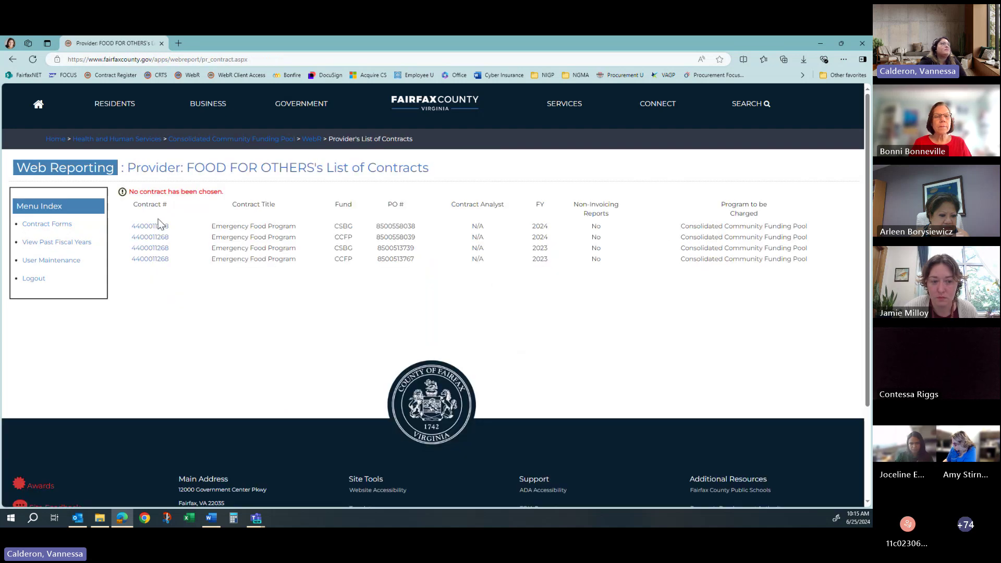
{"action": "left_click", "coordinate": [154, 227]}
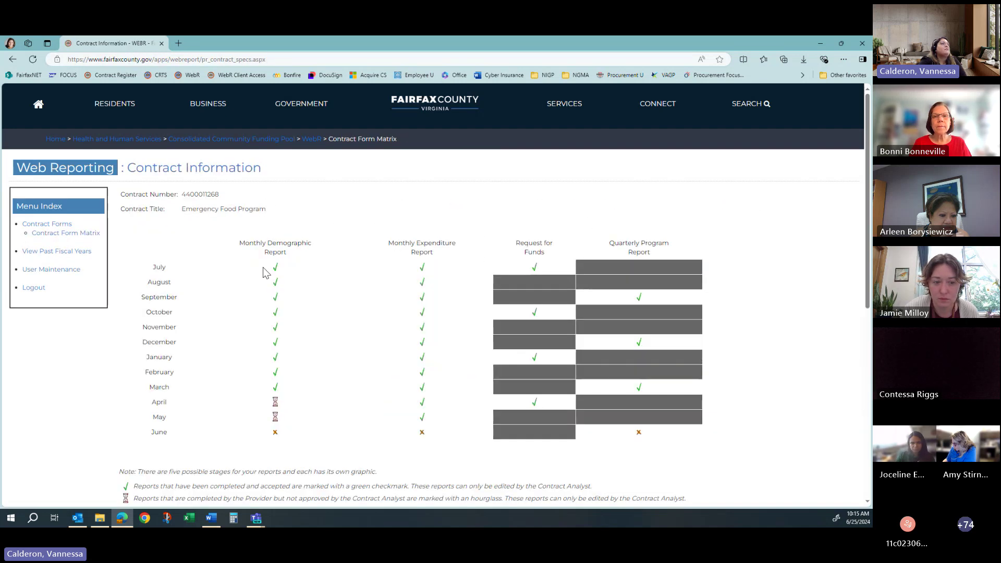
{"action": "left_click", "coordinate": [277, 268]}
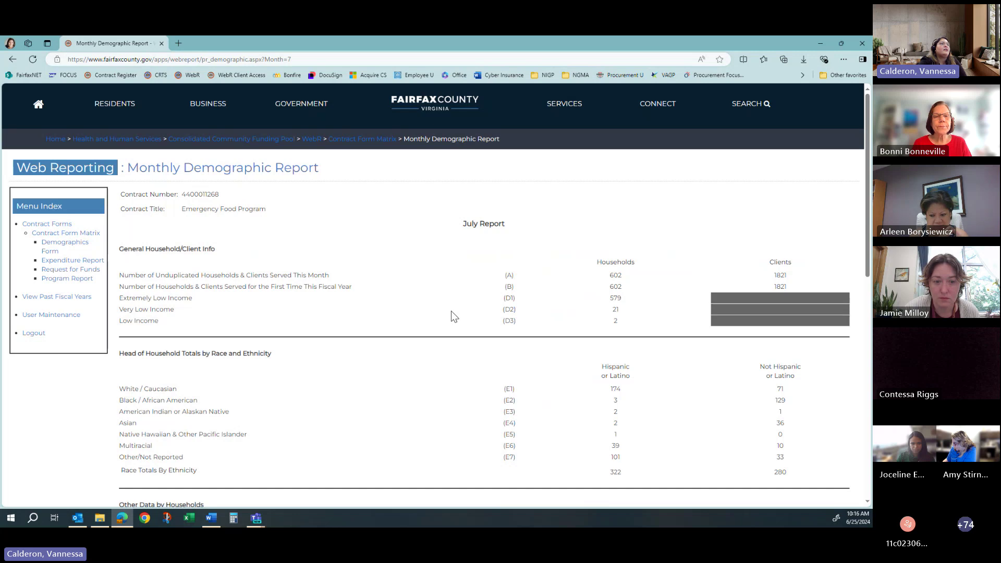
Review the July report's household and client counts, other household data and the line for households carried over from June 30, 2023
{"action": "scroll", "coordinate": [451, 313], "scroll_direction": "down", "scroll_amount": 1}
{"action": "scroll", "coordinate": [451, 313], "scroll_direction": "up", "scroll_amount": 1}
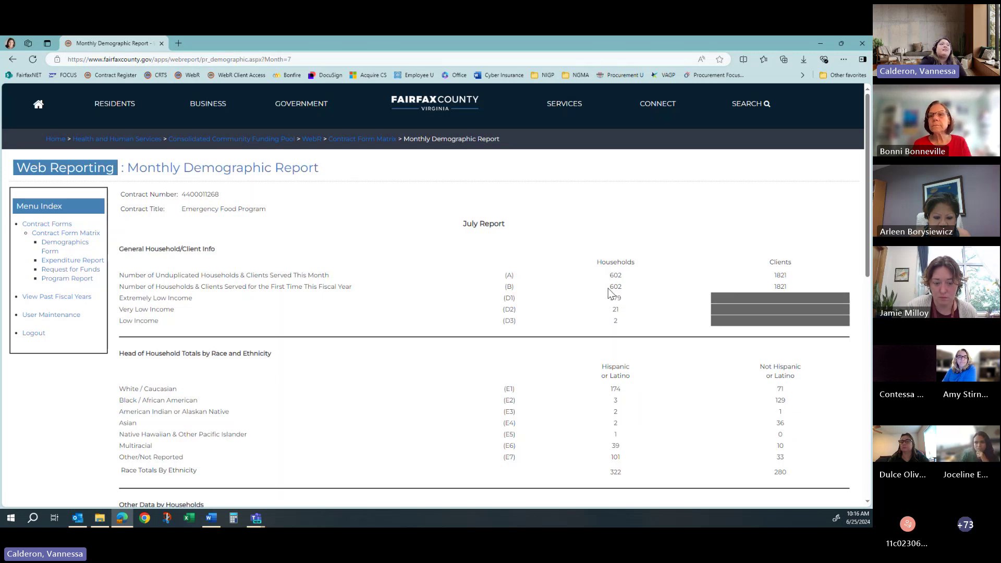
{"action": "scroll", "coordinate": [576, 384], "scroll_direction": "down", "scroll_amount": 7}
{"action": "scroll", "coordinate": [577, 384], "scroll_direction": "up", "scroll_amount": 1}
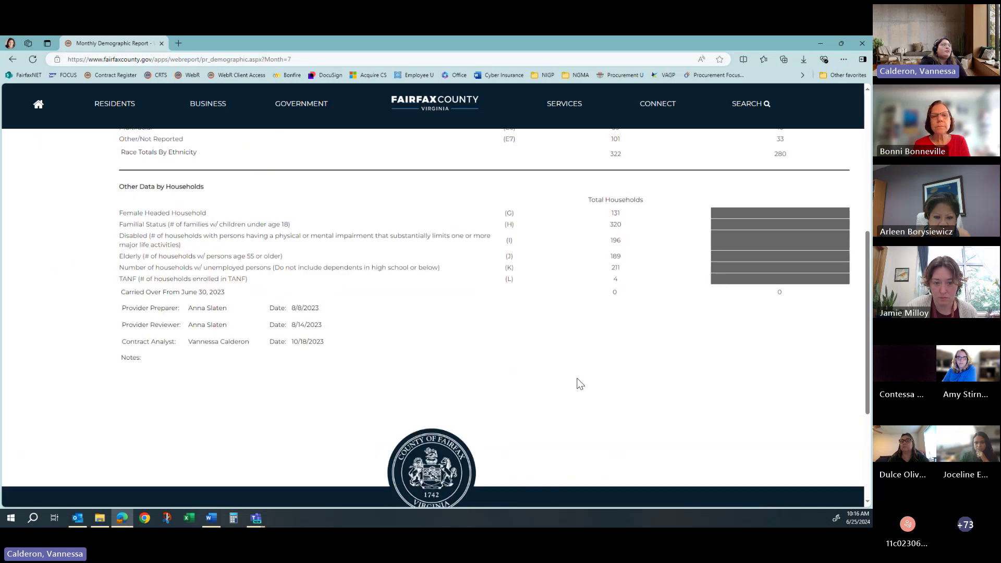
{"action": "scroll", "coordinate": [576, 384], "scroll_direction": "up", "scroll_amount": 1}
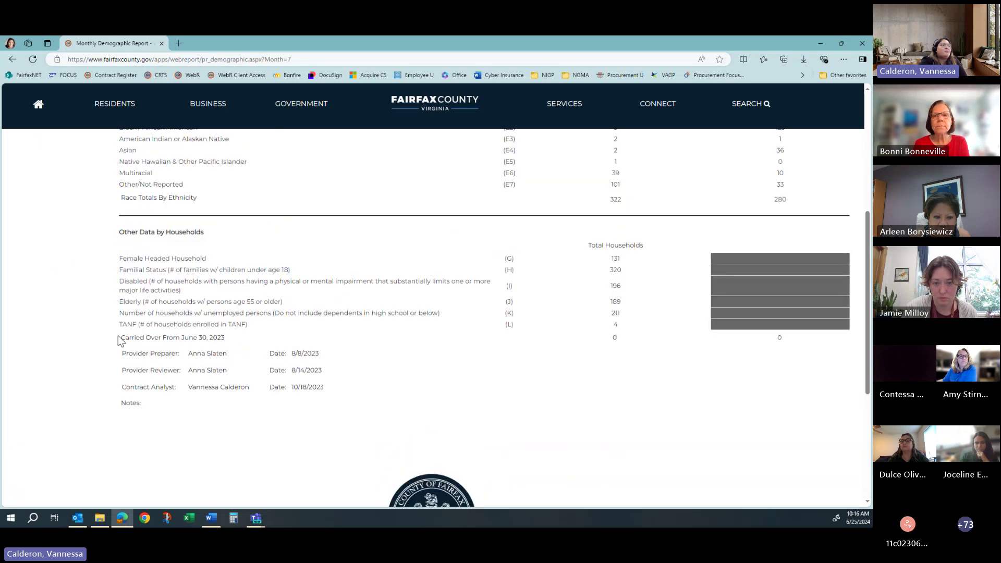
{"action": "left_click_drag", "start_coordinate": [122, 337], "coordinate": [226, 336]}
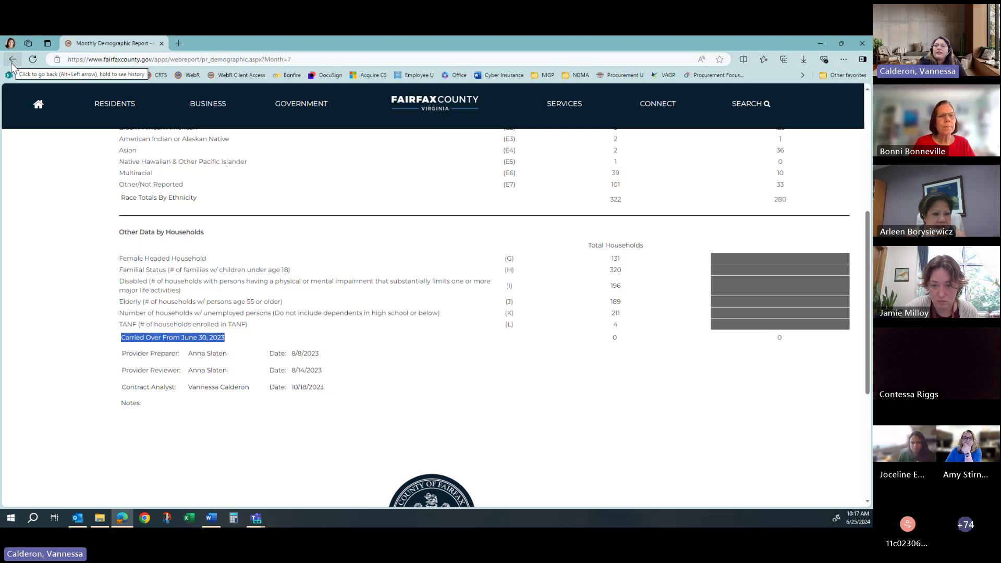
{"action": "scroll", "coordinate": [498, 386], "scroll_direction": "up", "scroll_amount": 1}
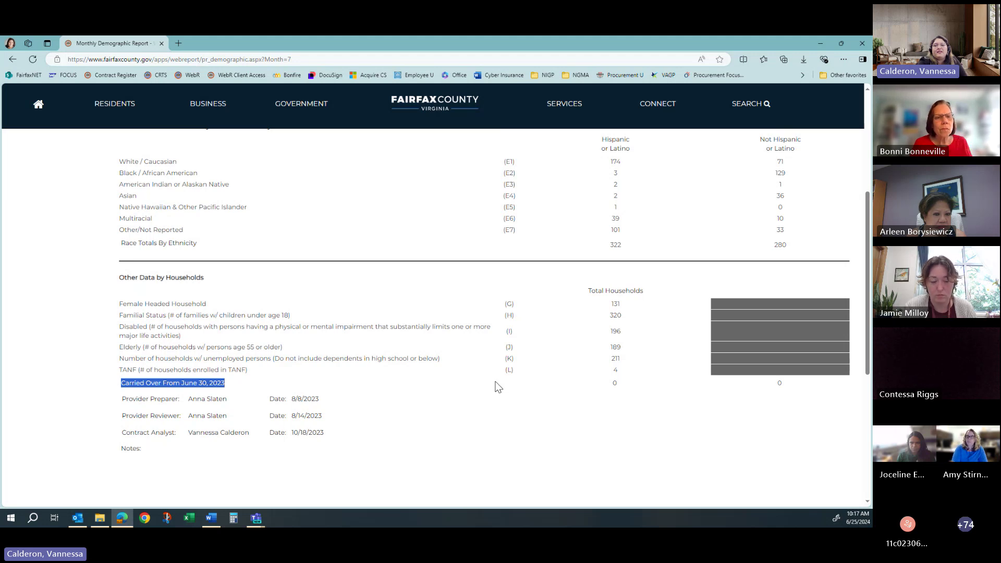
{"action": "scroll", "coordinate": [620, 388], "scroll_direction": "up", "scroll_amount": 5}
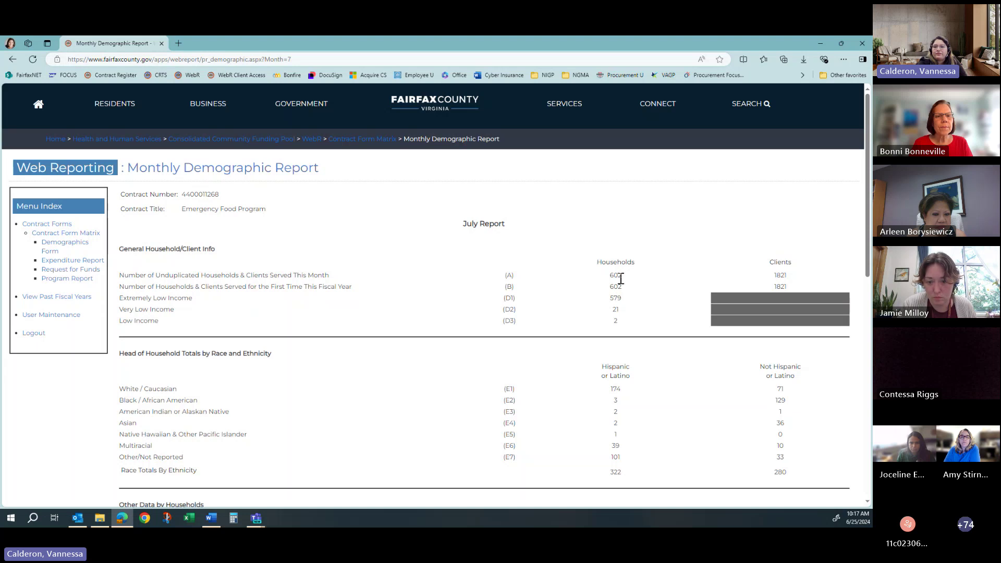
{"action": "scroll", "coordinate": [621, 279], "scroll_direction": "down", "scroll_amount": 4}
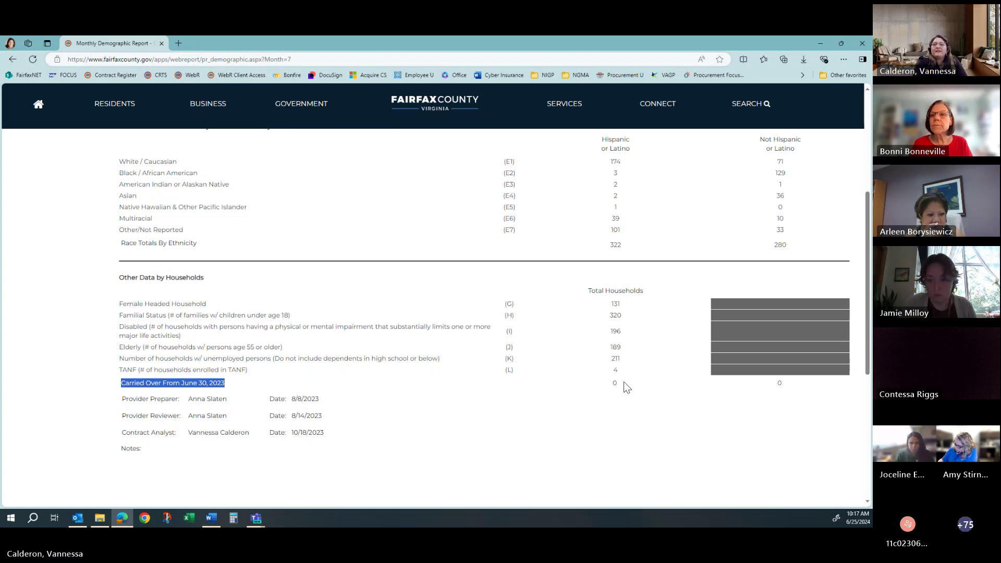
{"action": "scroll", "coordinate": [623, 383], "scroll_direction": "up", "scroll_amount": 1}
{"action": "scroll", "coordinate": [624, 381], "scroll_direction": "up", "scroll_amount": 3}
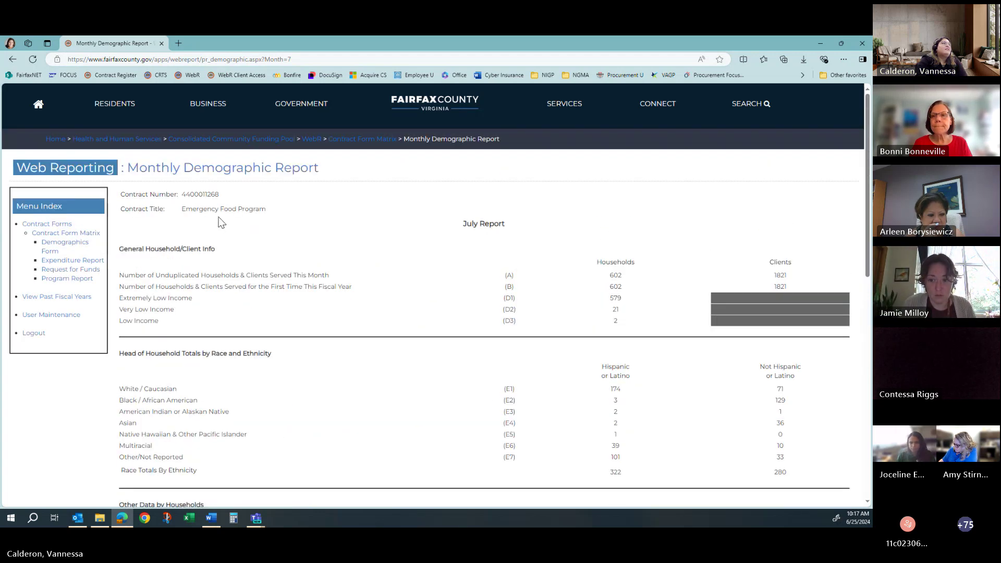
Open the June Monthly Demographic Report of the FY 2024 CSBG contract and examine its CSBG Low Income row (C)
{"action": "left_click", "coordinate": [14, 59]}
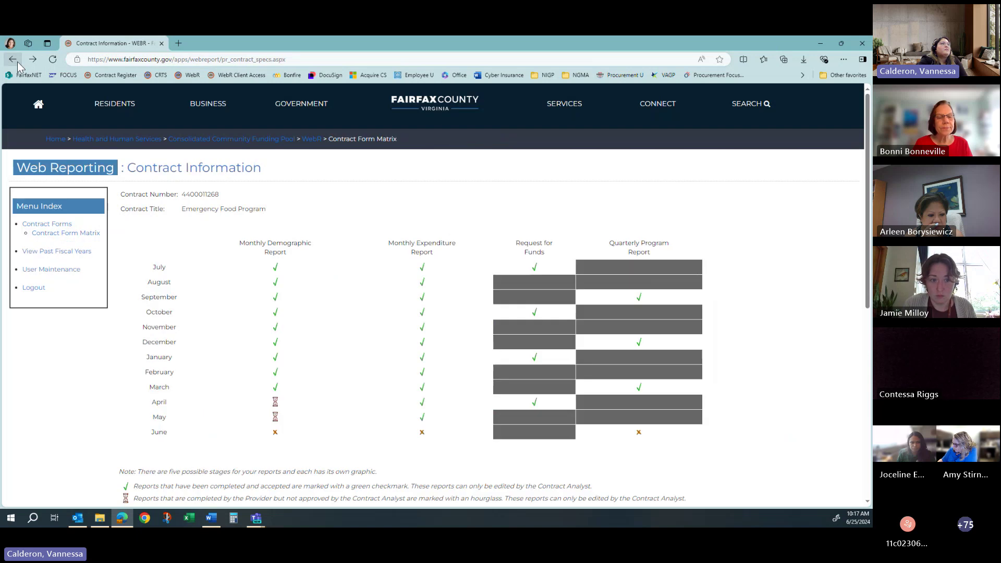
{"action": "left_click", "coordinate": [14, 59]}
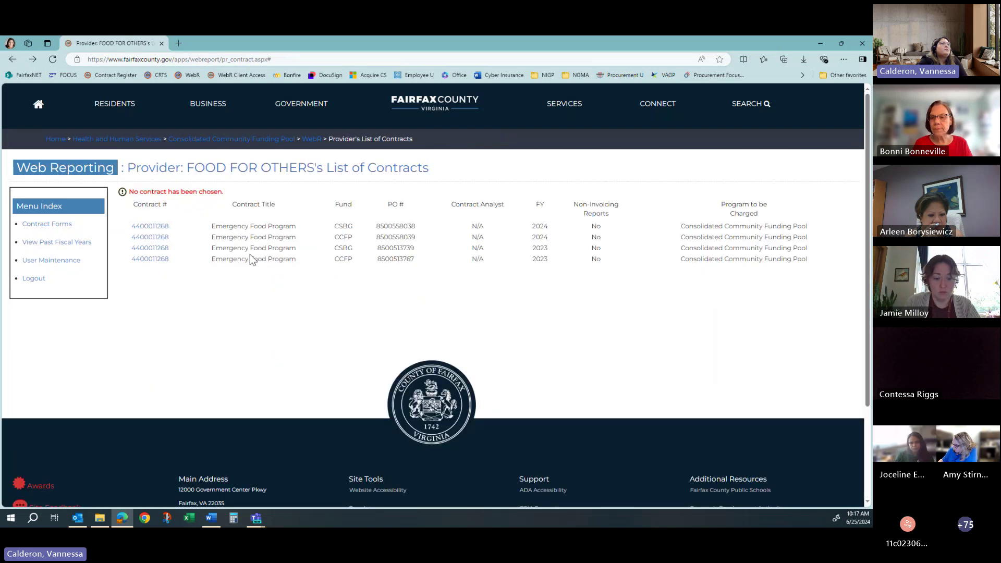
{"action": "left_click", "coordinate": [166, 226]}
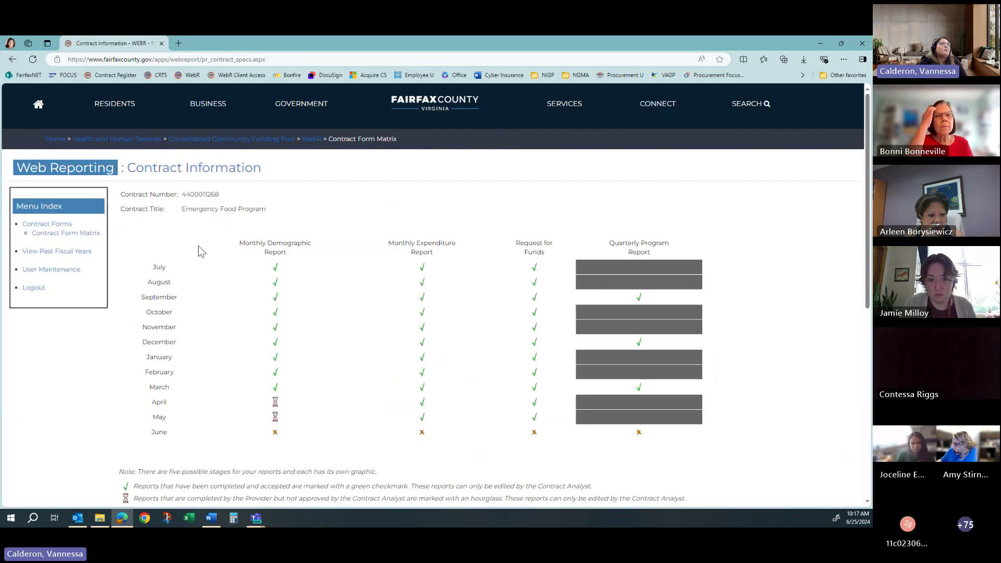
{"action": "left_click", "coordinate": [275, 432]}
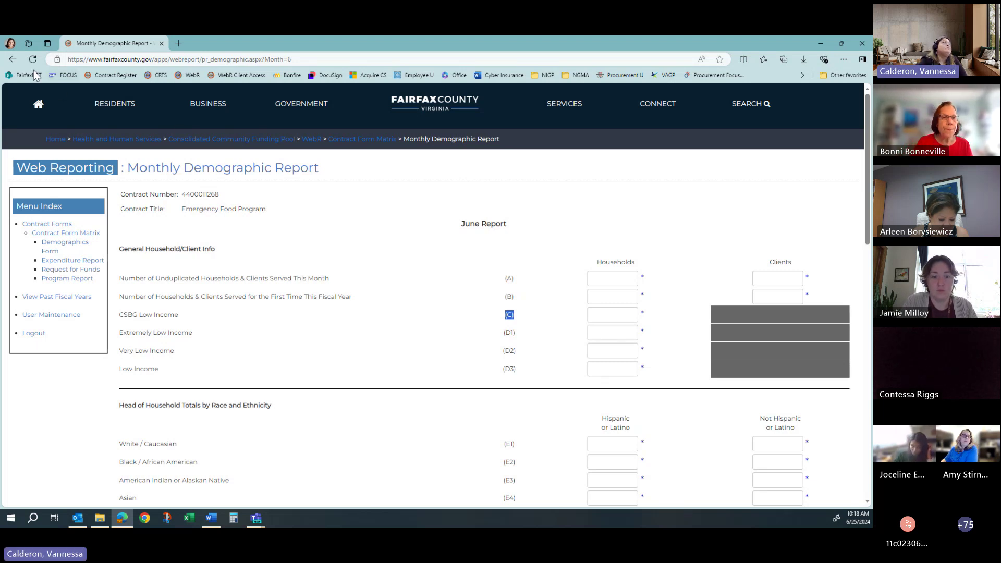
Switch back to the FY 2024 CCFP contract and open the Leveraging Report within its 4th Quarter program report
{"action": "left_click", "coordinate": [12, 59]}
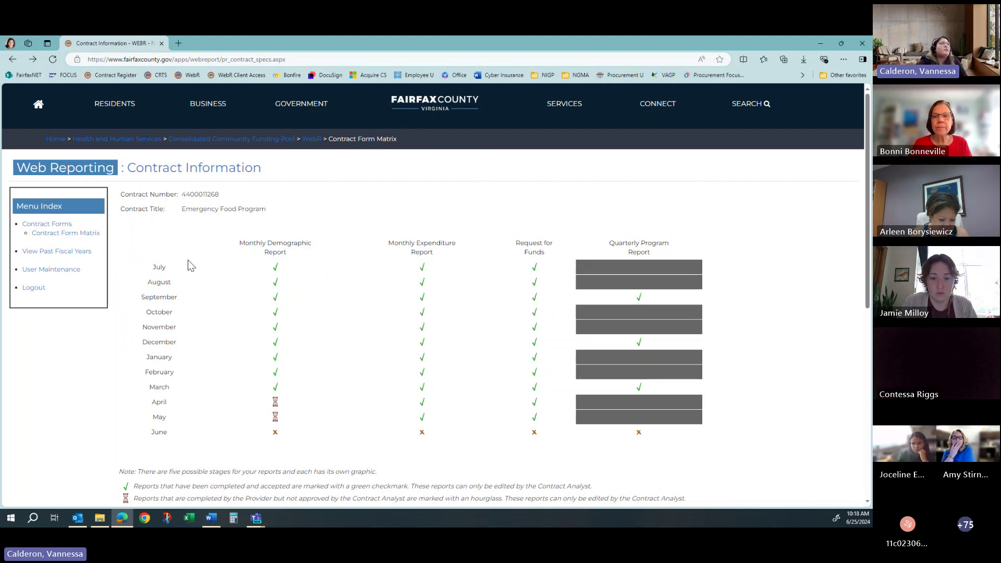
{"action": "left_click", "coordinate": [12, 59]}
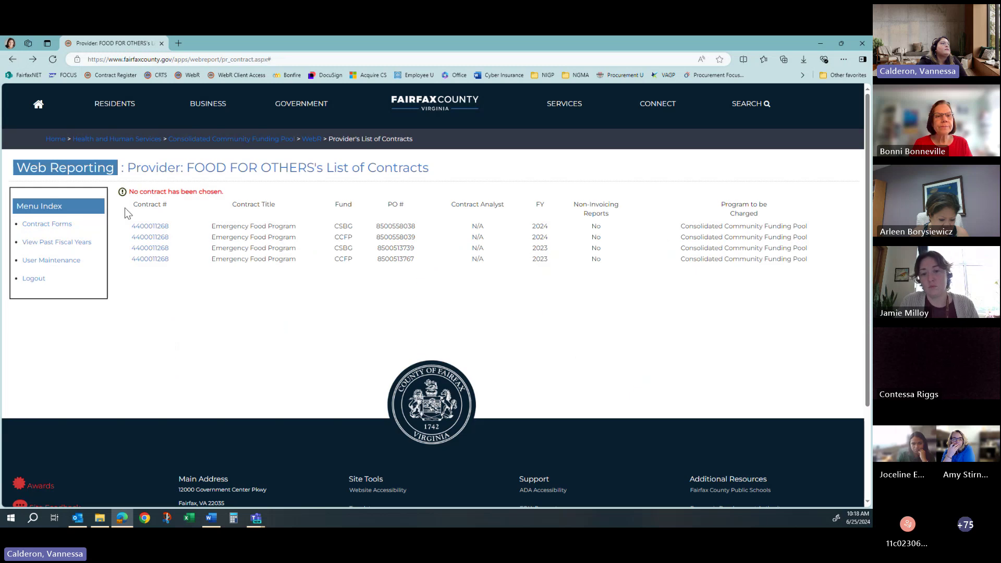
{"action": "left_click", "coordinate": [148, 237]}
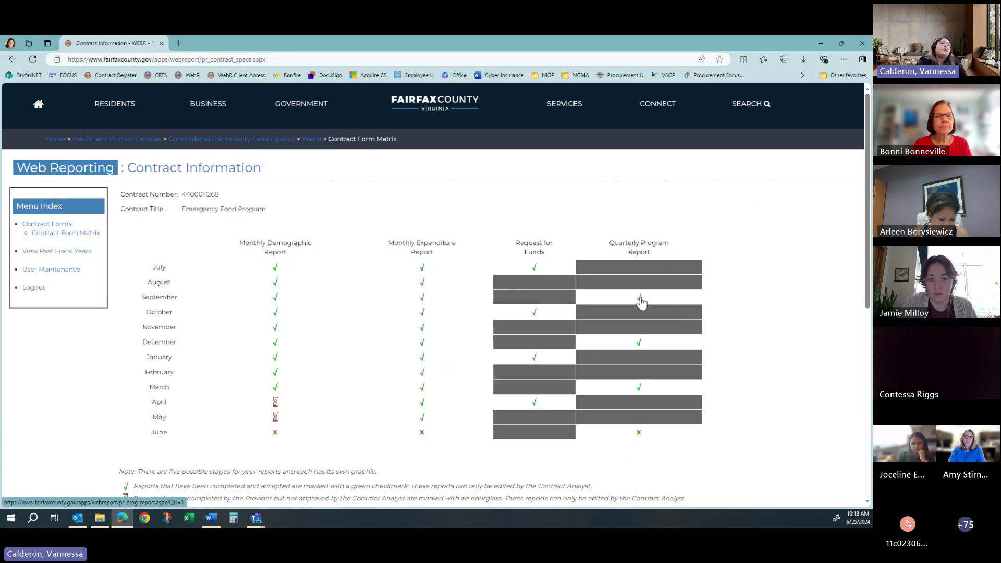
{"action": "left_click", "coordinate": [640, 434]}
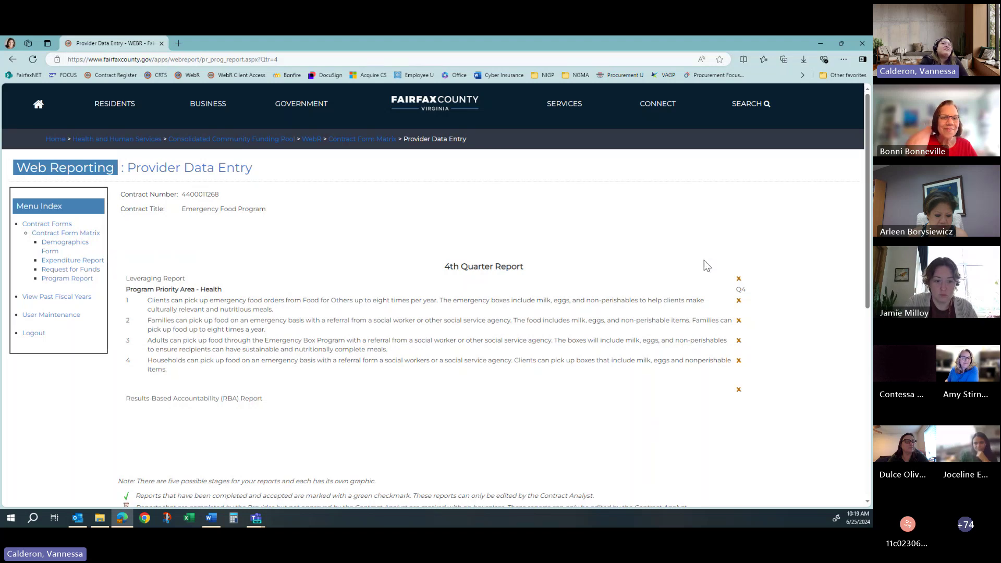
{"action": "left_click", "coordinate": [739, 278]}
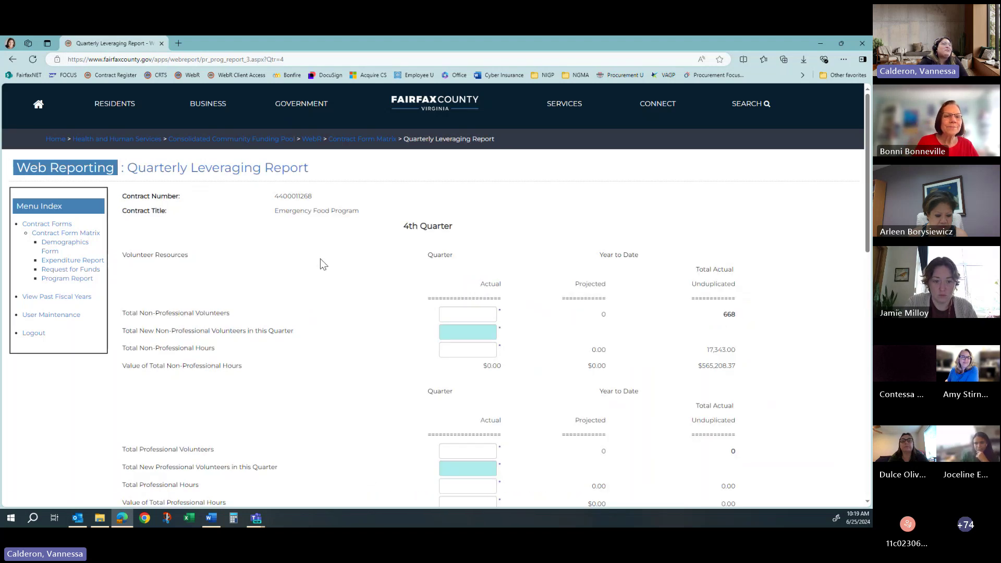
Examine the leveraging report's volunteer and other resource sections, including the quarterly Actual and Year to Date columns
{"action": "scroll", "coordinate": [320, 318], "scroll_direction": "down", "scroll_amount": 1}
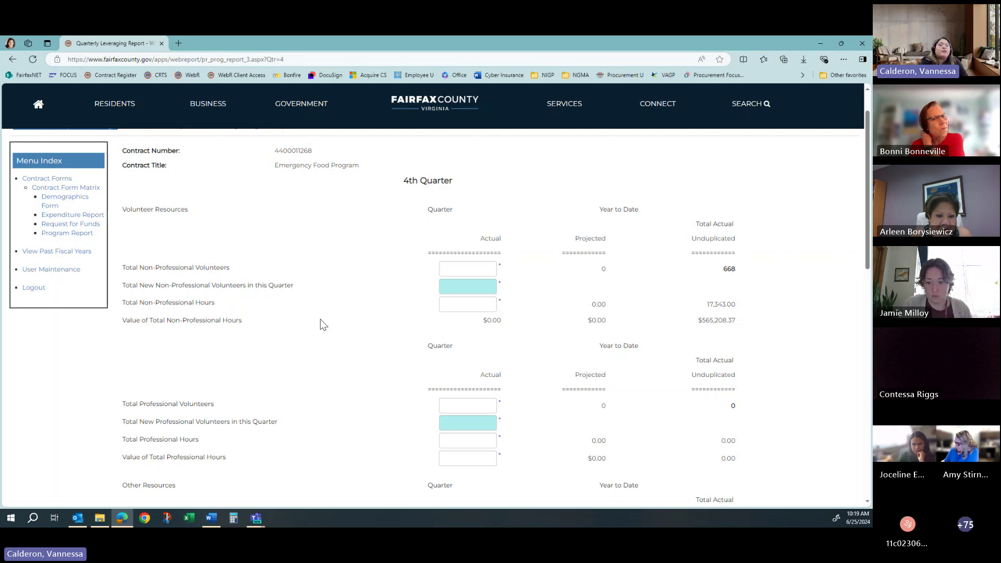
{"action": "scroll", "coordinate": [320, 319], "scroll_direction": "down", "scroll_amount": 3}
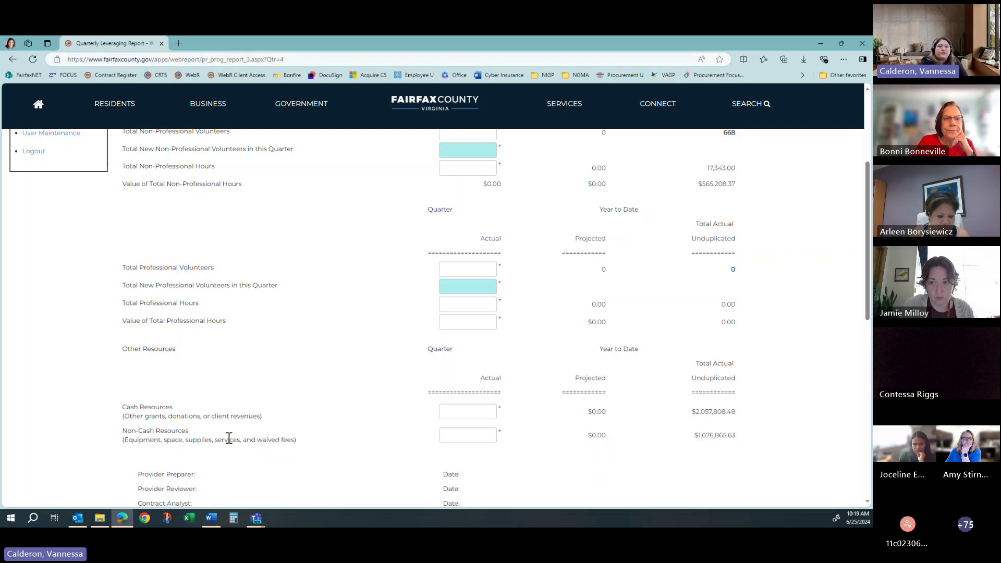
{"action": "scroll", "coordinate": [420, 466], "scroll_direction": "up", "scroll_amount": 3}
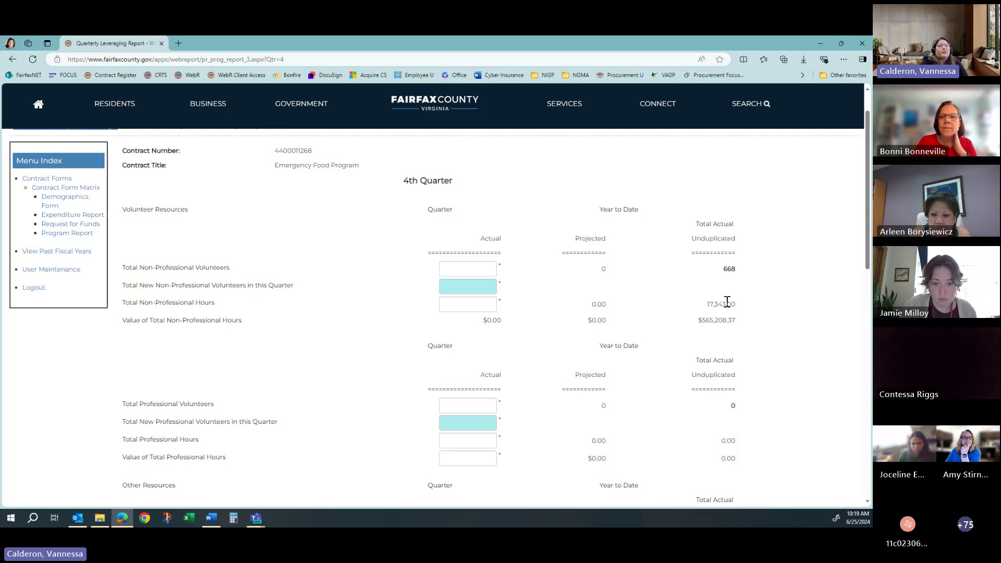
{"action": "left_click_drag", "start_coordinate": [641, 211], "coordinate": [599, 215]}
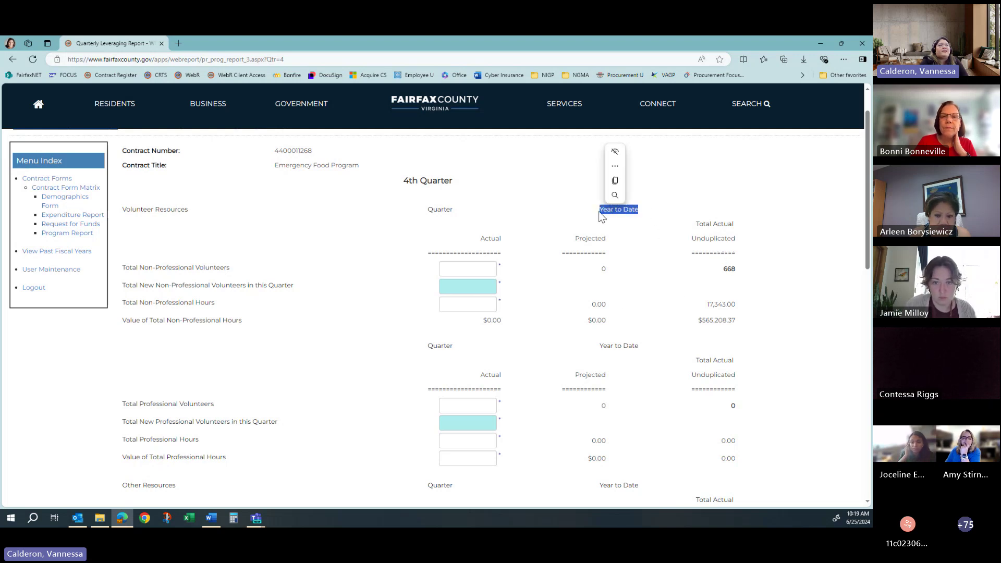
{"action": "left_click", "coordinate": [639, 215]}
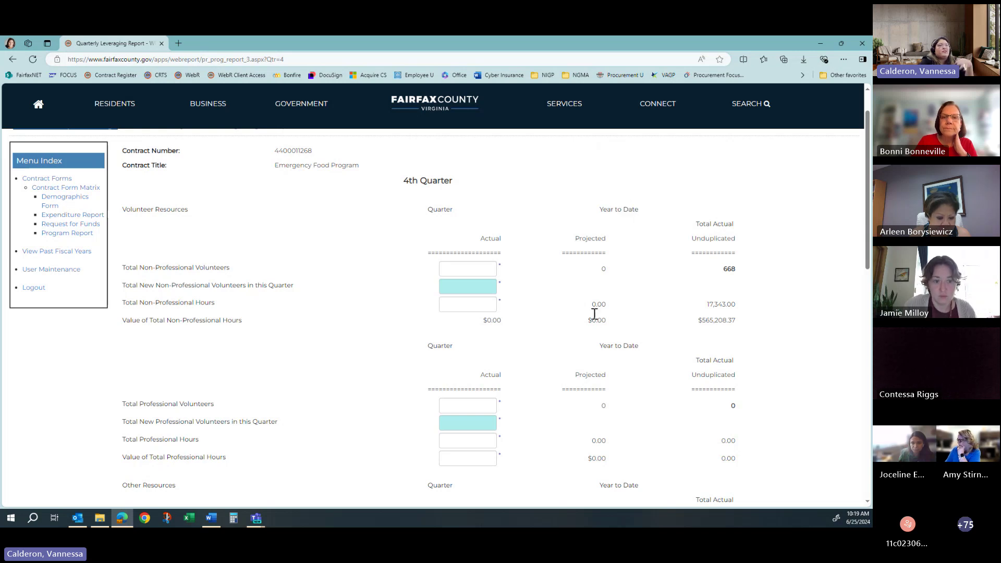
{"action": "scroll", "coordinate": [620, 306], "scroll_direction": "down", "scroll_amount": 1}
{"action": "scroll", "coordinate": [567, 302], "scroll_direction": "up", "scroll_amount": 1}
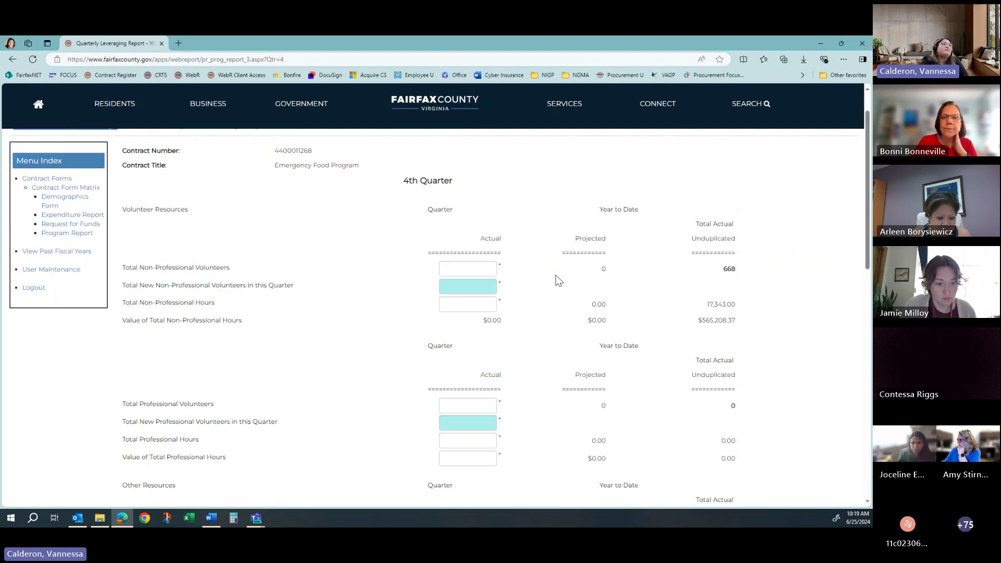
{"action": "double_click", "coordinate": [494, 236]}
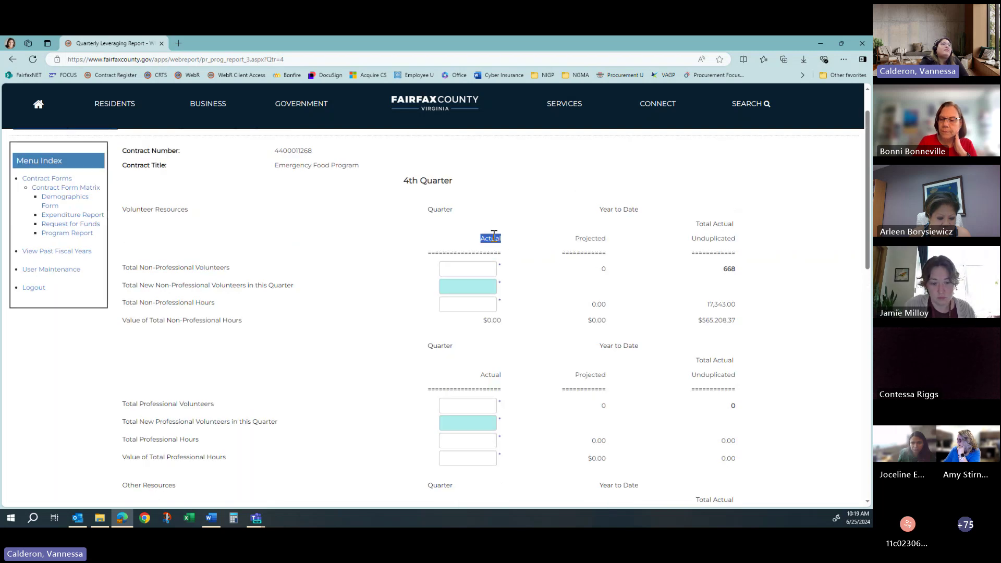
Enter 100 total non-professional volunteers, 50 new non-professional volunteers and 1000 non-professional hours for the 4th quarter
{"action": "left_click", "coordinate": [475, 268]}
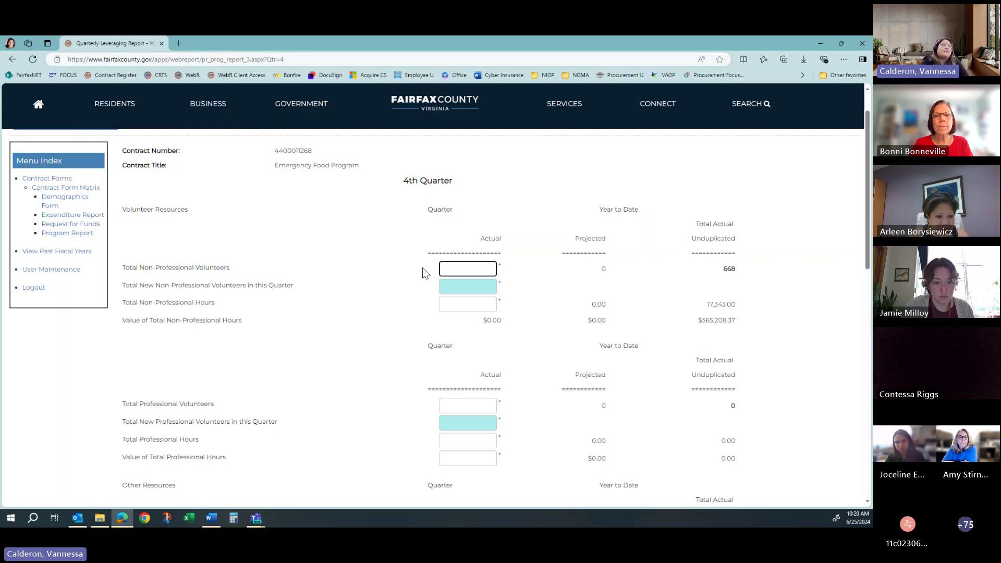
{"action": "left_click", "coordinate": [448, 287]}
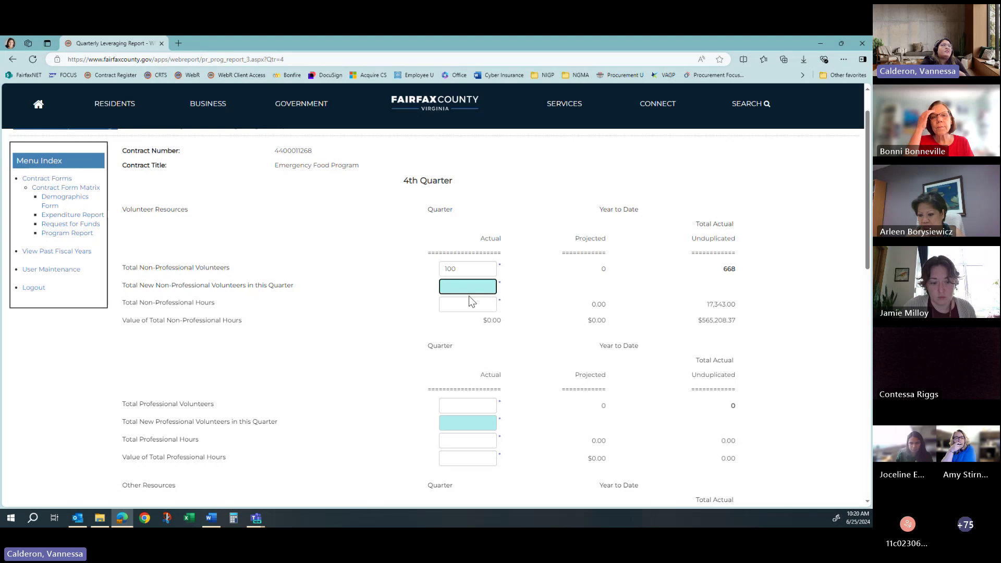
{"action": "type", "text": "50"}
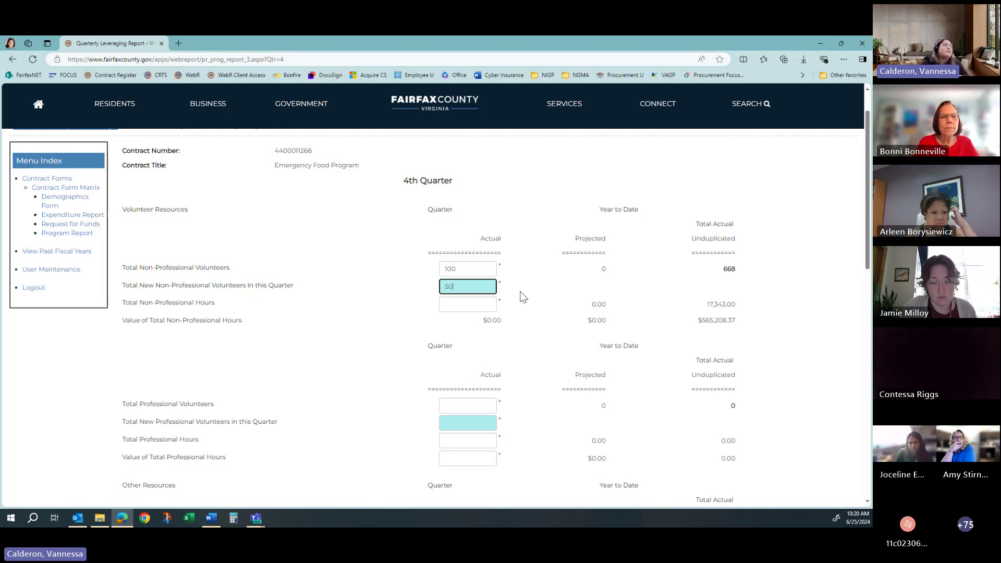
{"action": "scroll", "coordinate": [521, 294], "scroll_direction": "down", "scroll_amount": 1}
{"action": "left_click", "coordinate": [477, 258]}
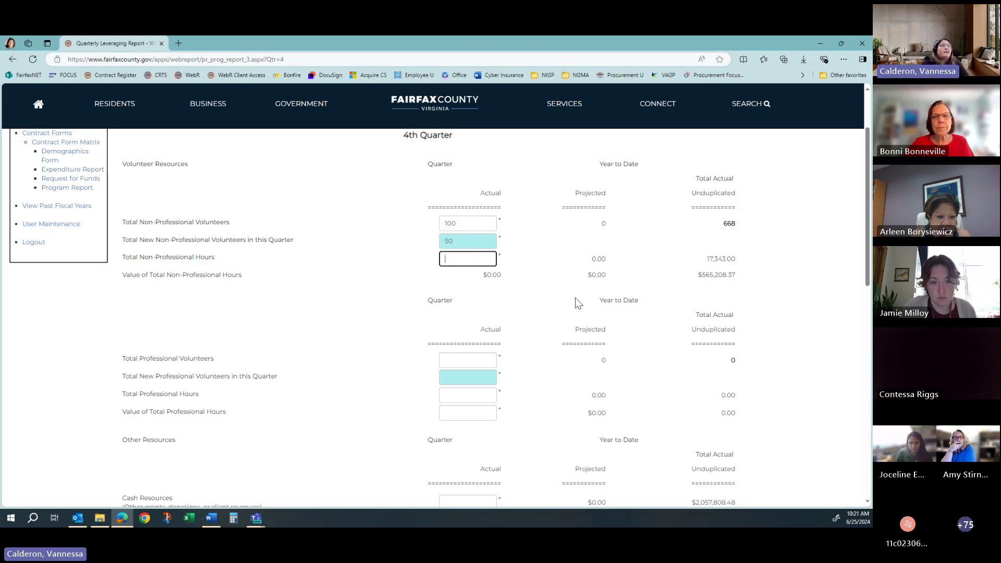
{"action": "type", "text": "1000"}
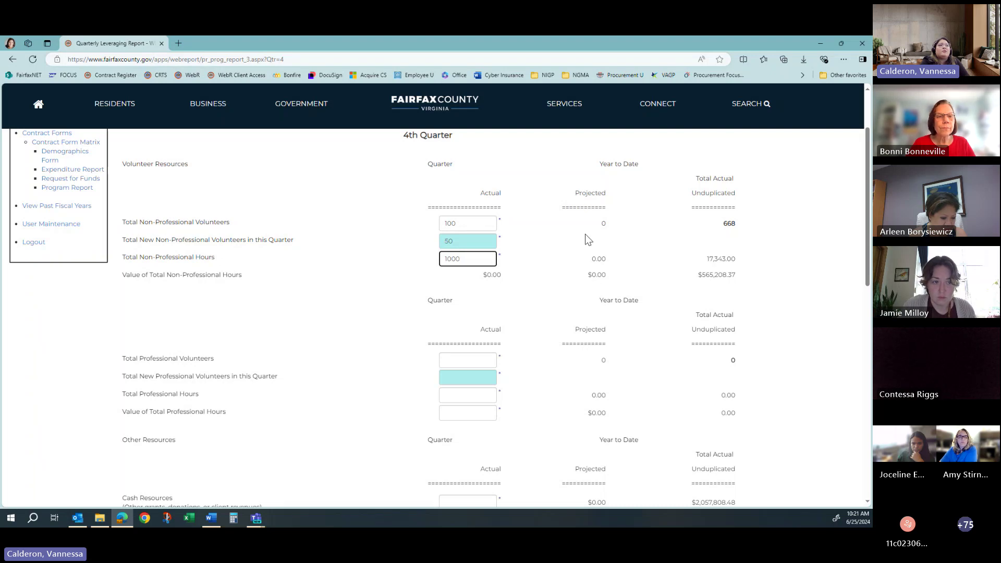
Enter 5 total professional volunteers, 3 new professional volunteers and 10 total professional hours for the 4th quarter
{"action": "scroll", "coordinate": [594, 292], "scroll_direction": "down", "scroll_amount": 1}
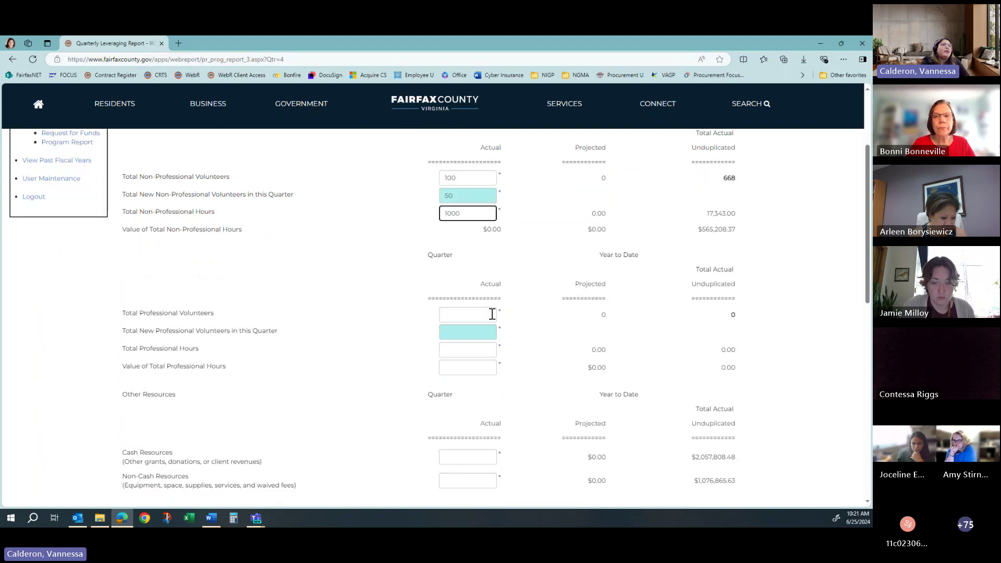
{"action": "left_click", "coordinate": [488, 313]}
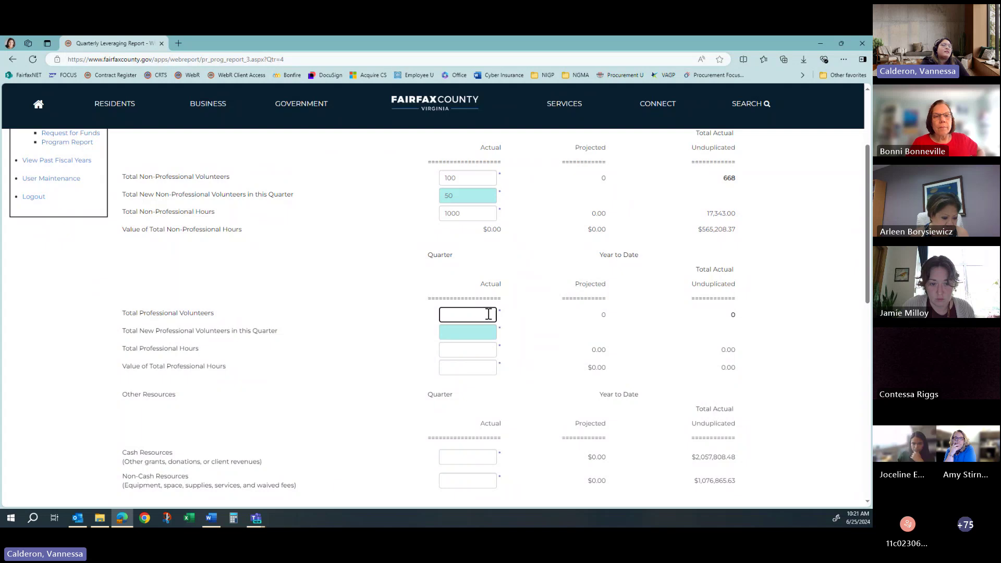
{"action": "type", "text": "5"}
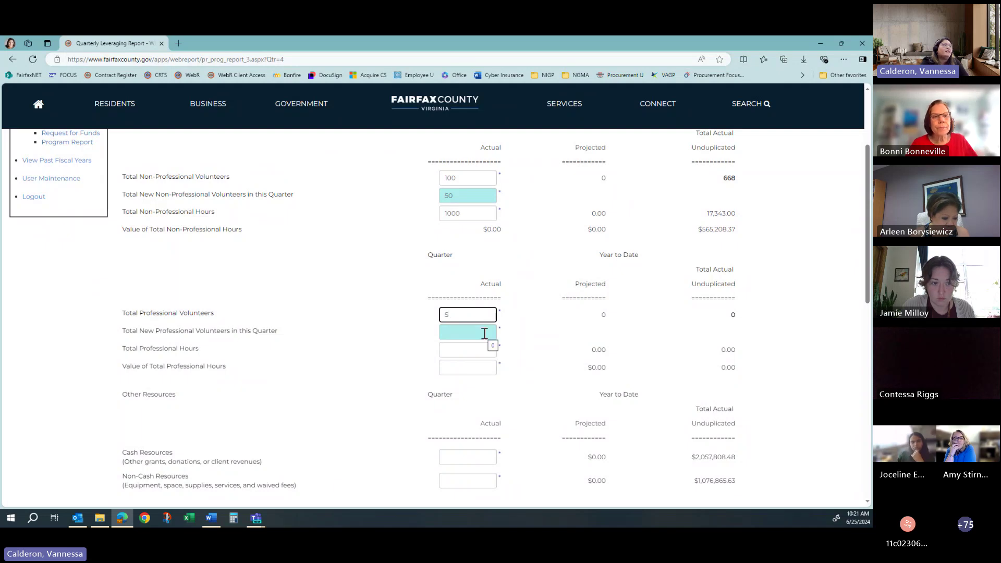
{"action": "left_click", "coordinate": [484, 334]}
{"action": "type", "text": "3"}
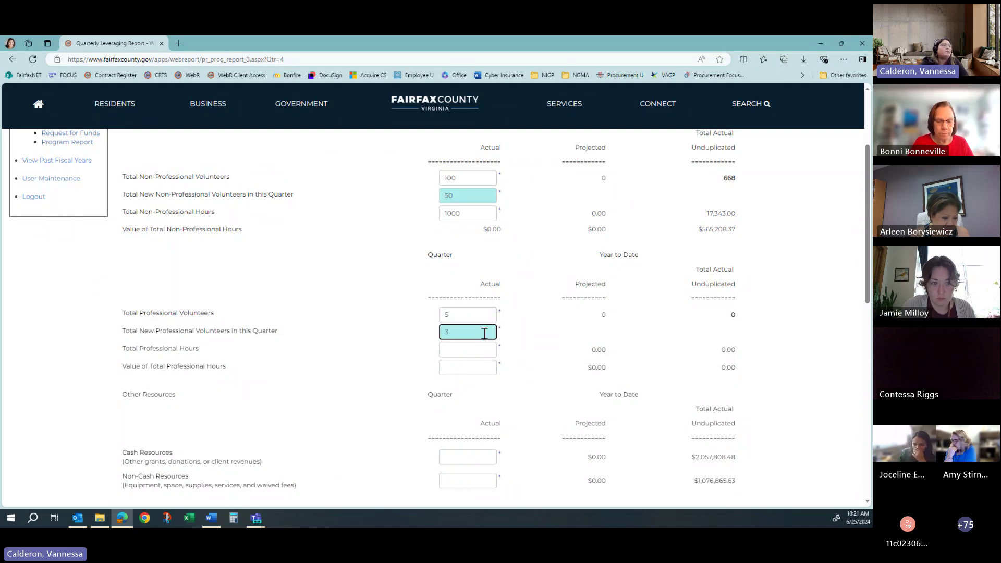
{"action": "left_click", "coordinate": [479, 352]}
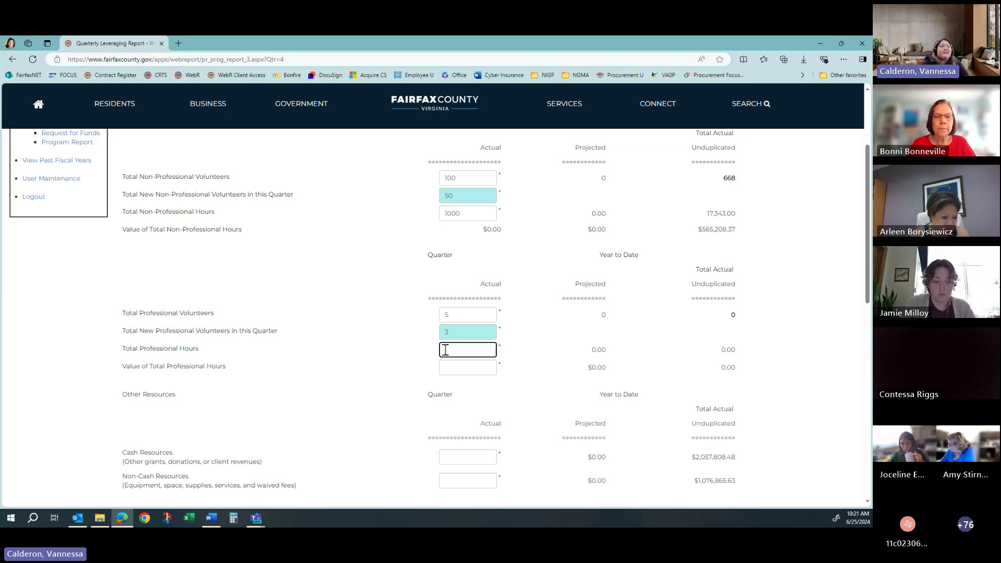
{"action": "type", "text": "10"}
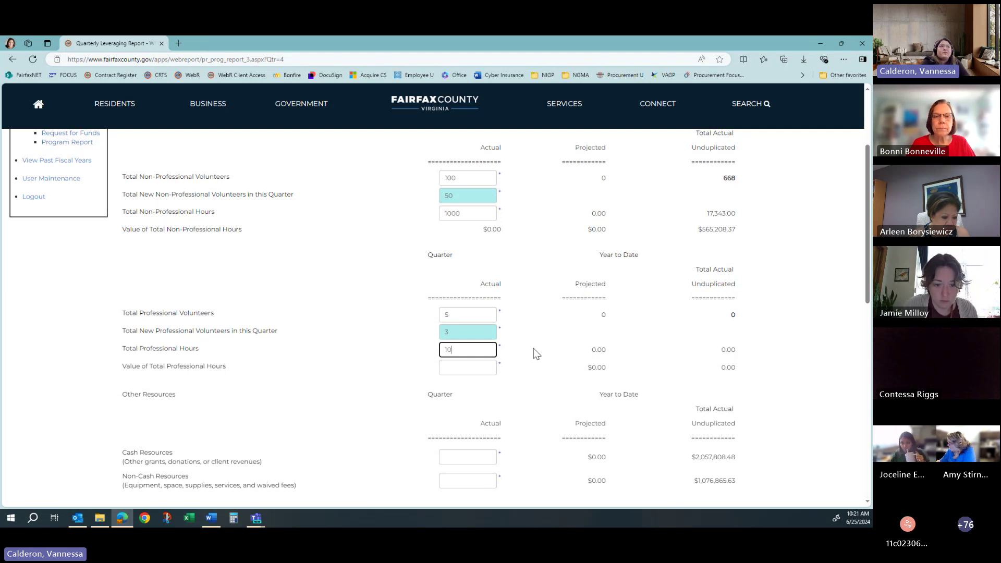
Examine the Value of Total Professional Hours field and the Cash and Non-Cash Resources rows, including their year-to-date amounts
{"action": "left_click", "coordinate": [475, 367]}
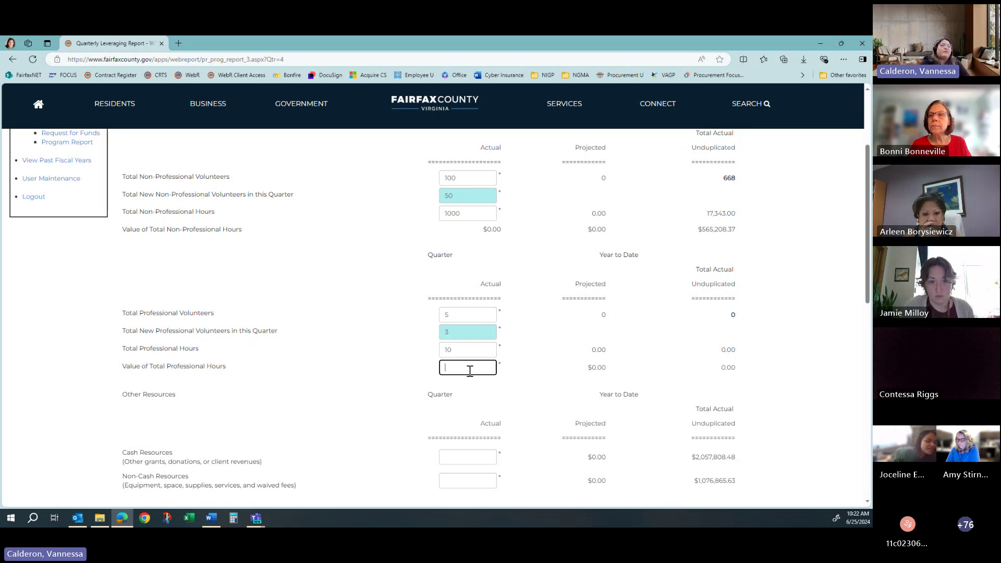
{"action": "left_click", "coordinate": [516, 373]}
{"action": "scroll", "coordinate": [520, 373], "scroll_direction": "down", "scroll_amount": 1}
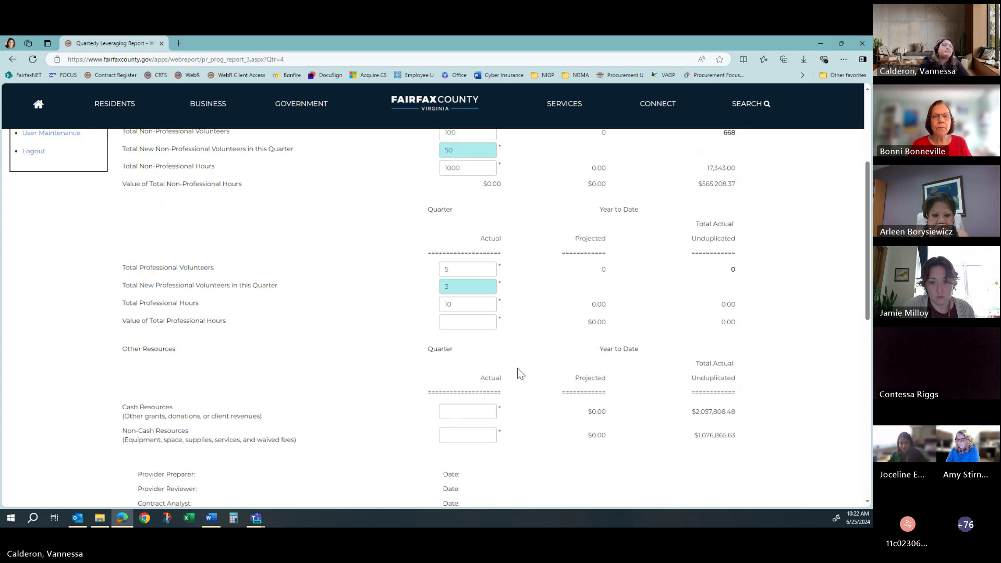
{"action": "scroll", "coordinate": [520, 373], "scroll_direction": "down", "scroll_amount": 3}
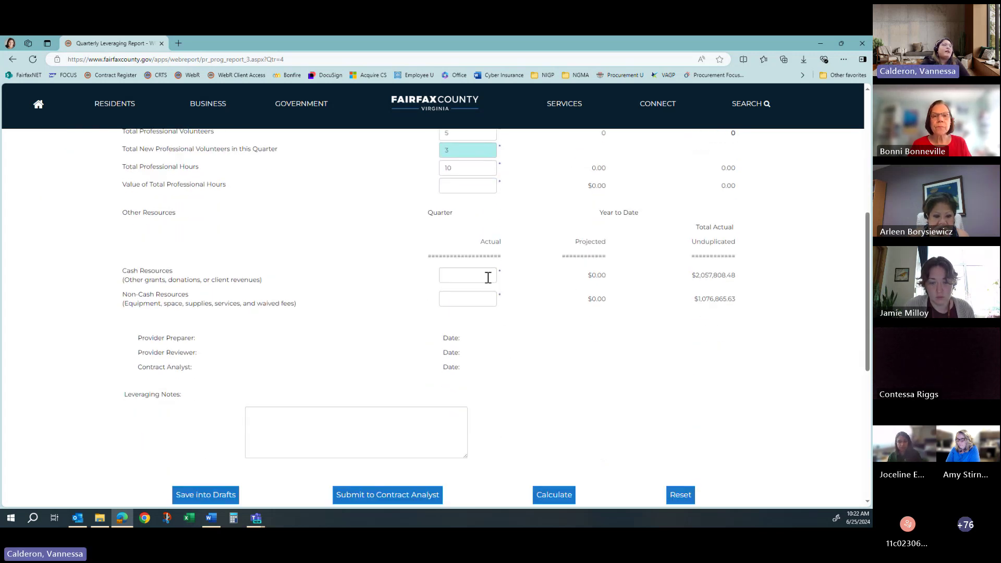
{"action": "left_click", "coordinate": [484, 276]}
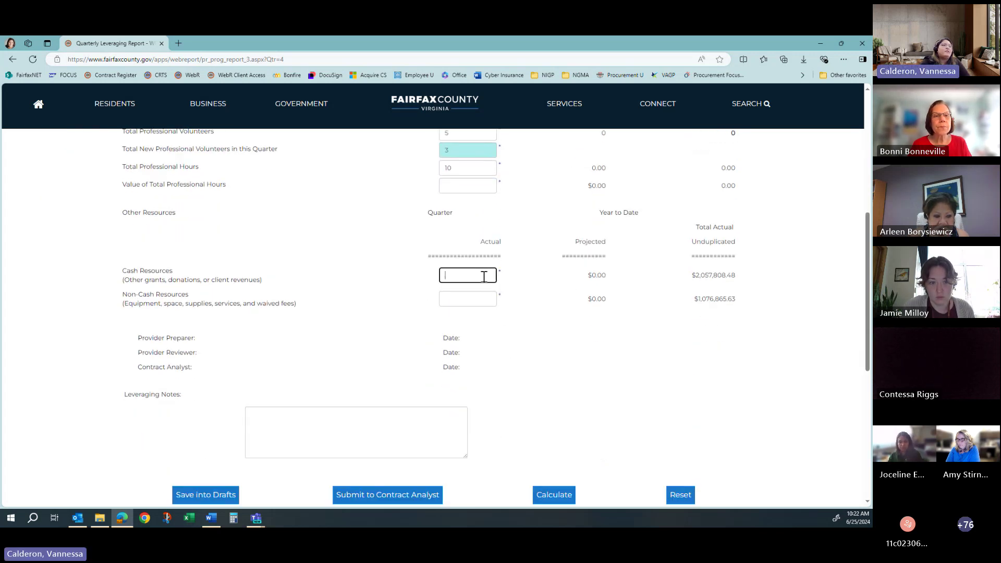
{"action": "double_click", "coordinate": [730, 277]}
{"action": "double_click", "coordinate": [720, 295]}
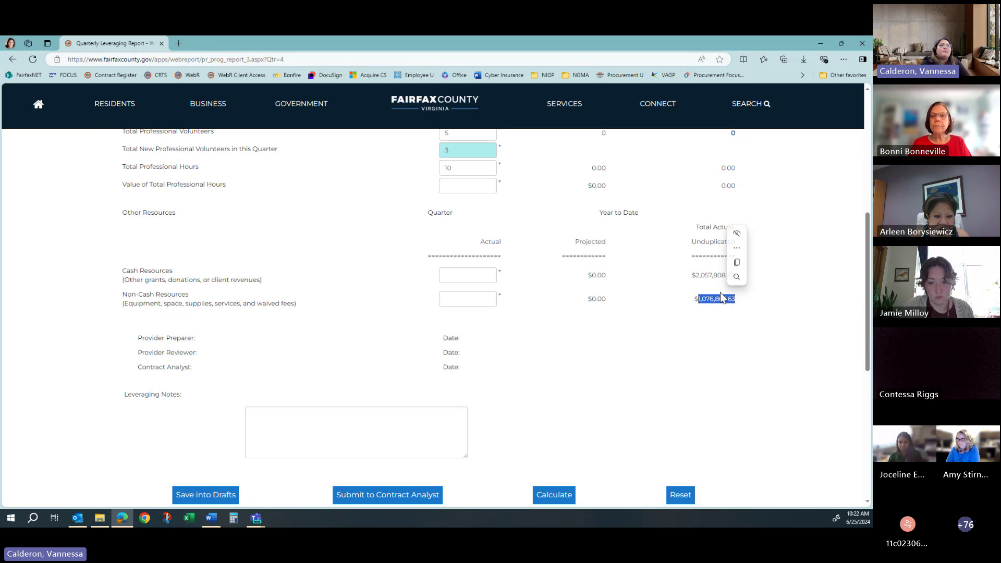
{"action": "left_click", "coordinate": [686, 296]}
{"action": "left_click", "coordinate": [474, 275]}
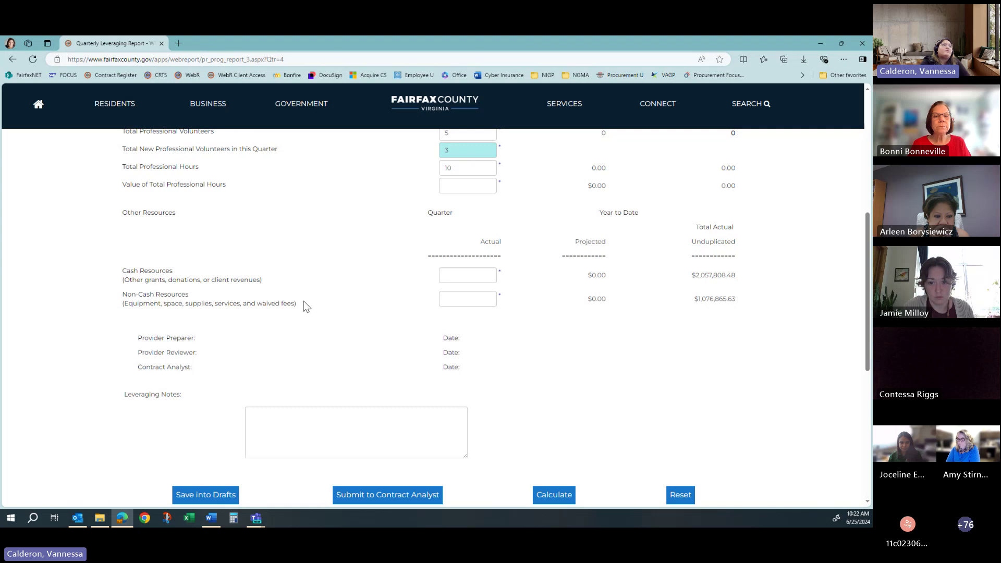
{"action": "left_click", "coordinate": [466, 297]}
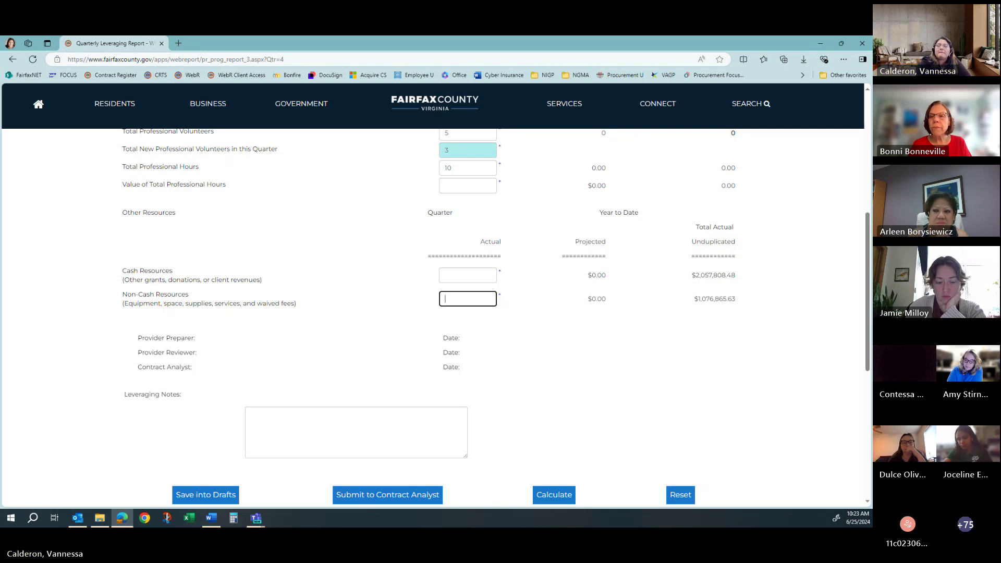
Leave the leveraging report and try to open the first Health service activity of the 4th Quarter Report
{"action": "scroll", "coordinate": [123, 156], "scroll_direction": "up", "scroll_amount": 4}
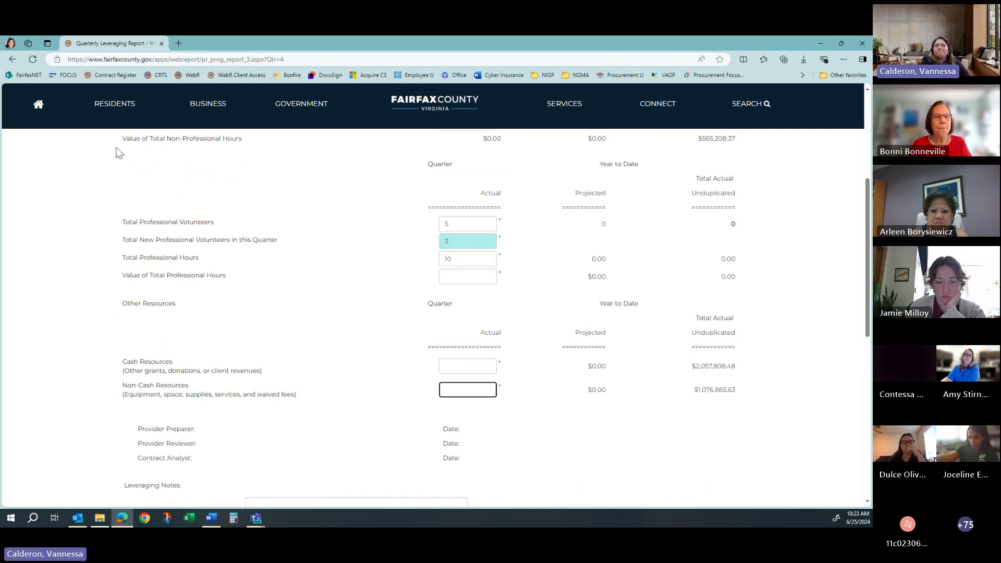
{"action": "scroll", "coordinate": [120, 153], "scroll_direction": "up", "scroll_amount": 3}
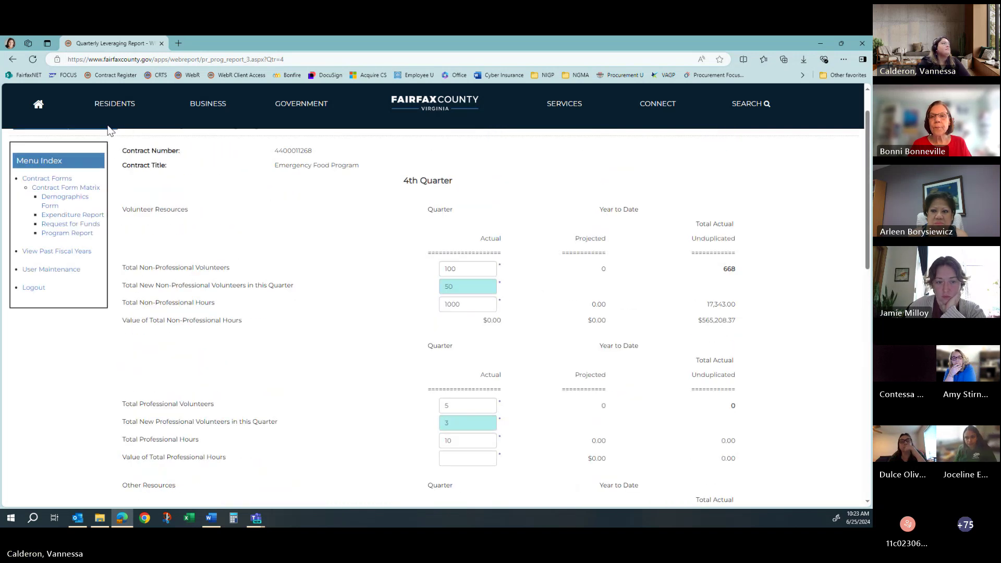
{"action": "left_click", "coordinate": [12, 59]}
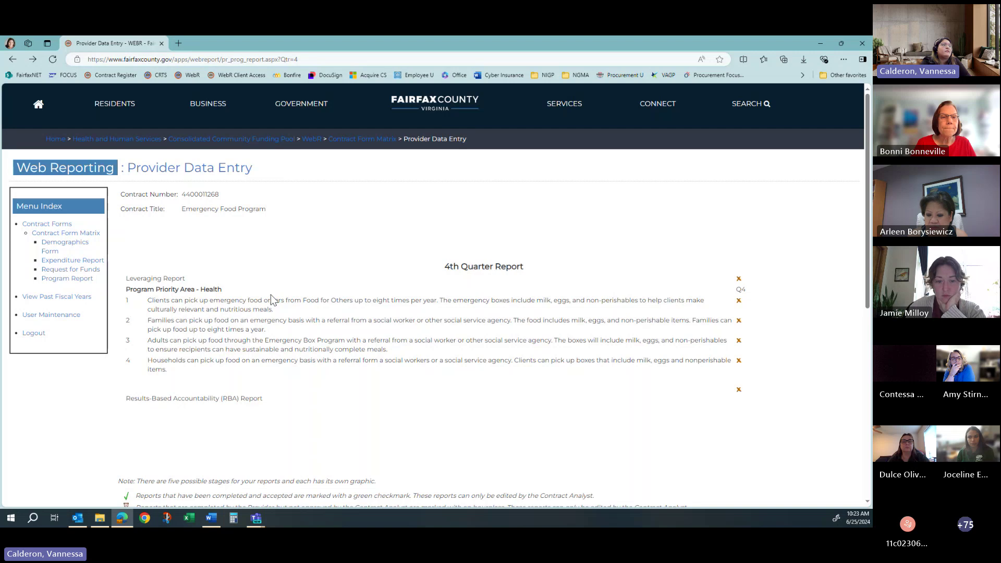
{"action": "left_click", "coordinate": [738, 301]}
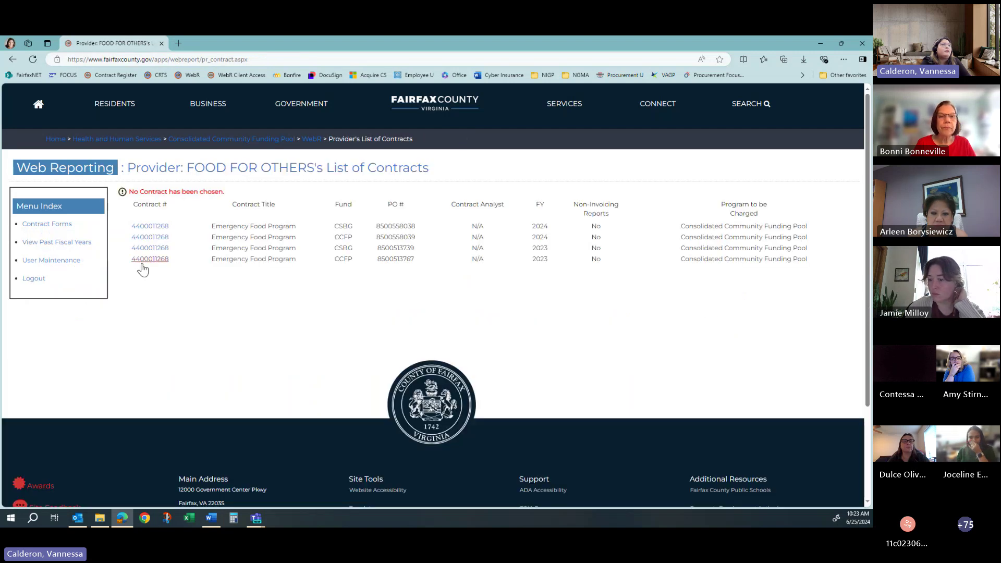
Reselect the FY 2024 CCFP contract and open the first Health service activity in its 4th Quarter program report
{"action": "left_click", "coordinate": [158, 236]}
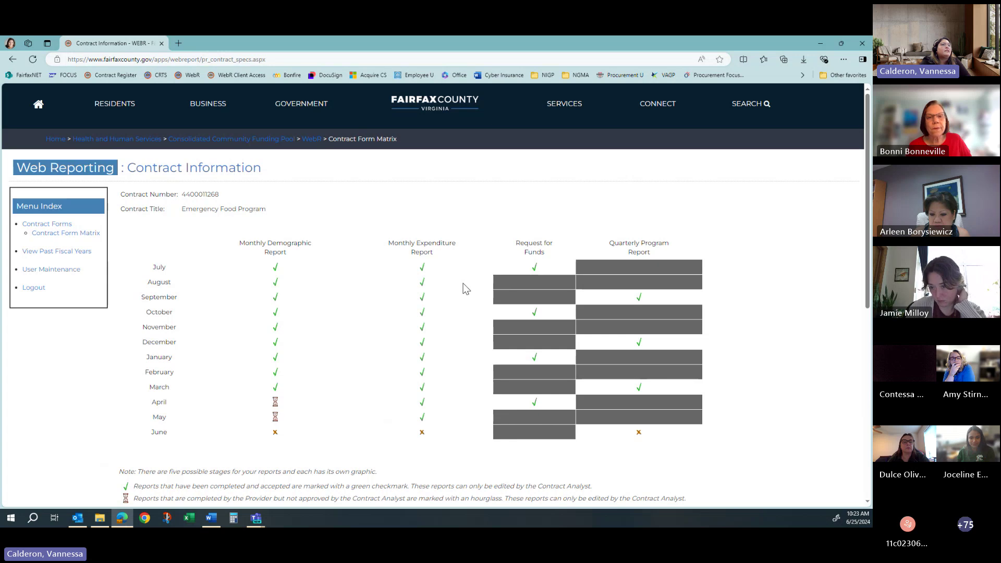
{"action": "left_click", "coordinate": [638, 301]}
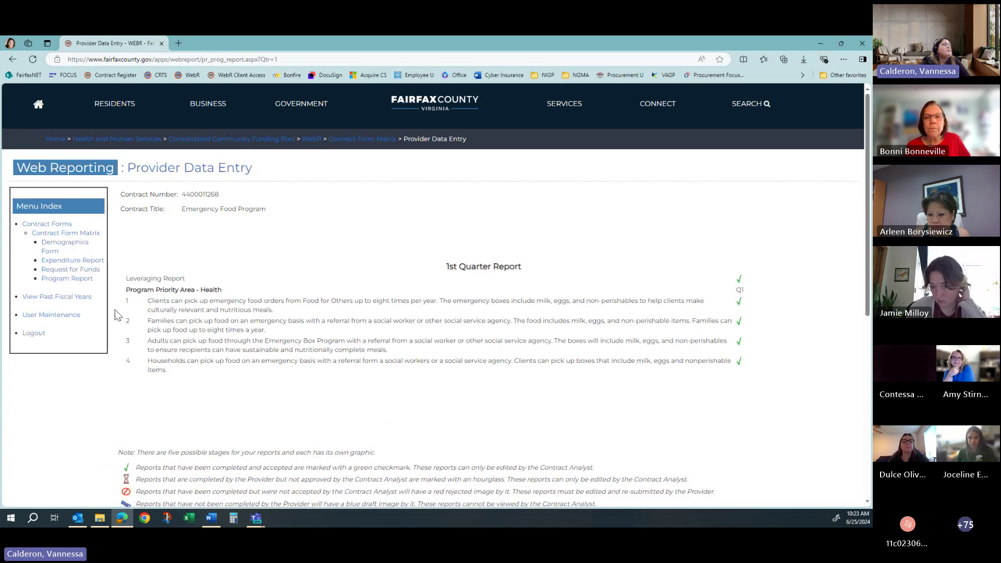
{"action": "left_click", "coordinate": [12, 59]}
{"action": "left_click", "coordinate": [638, 434]}
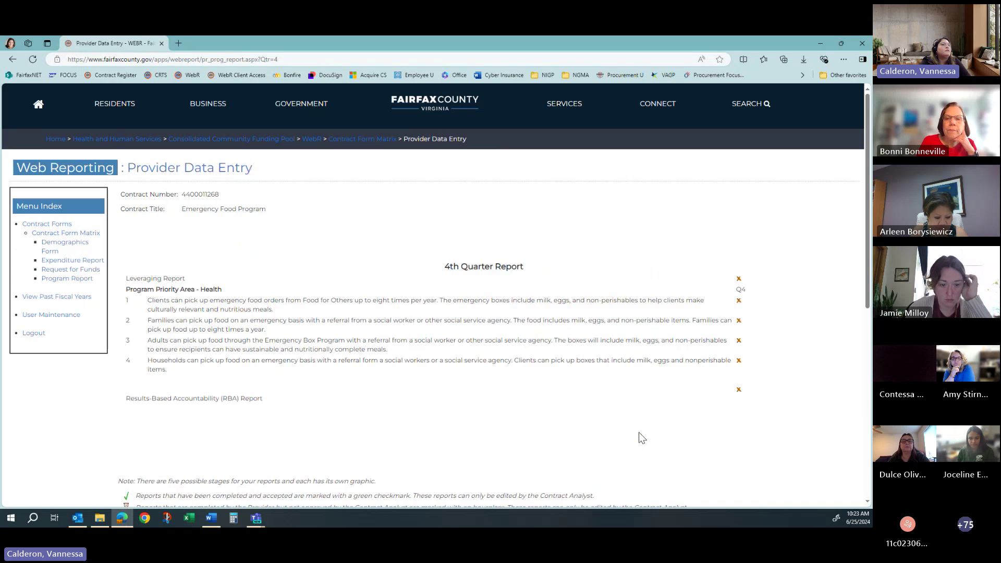
{"action": "left_click", "coordinate": [737, 302]}
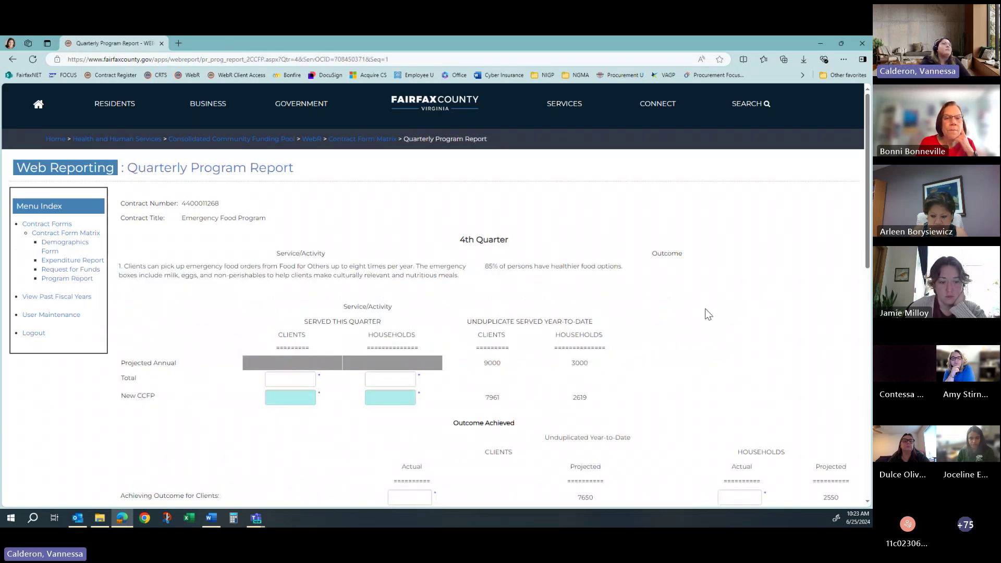
Examine the activity's outcome statement and the Total and New CCFP fields for clients served this quarter
{"action": "scroll", "coordinate": [645, 330], "scroll_direction": "down", "scroll_amount": 1}
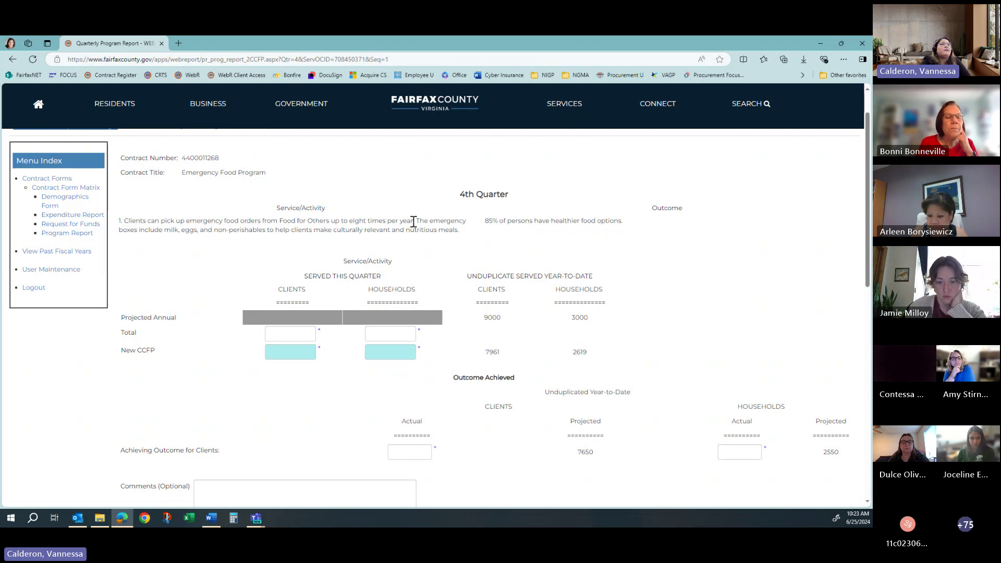
{"action": "left_click_drag", "start_coordinate": [485, 222], "coordinate": [624, 221]}
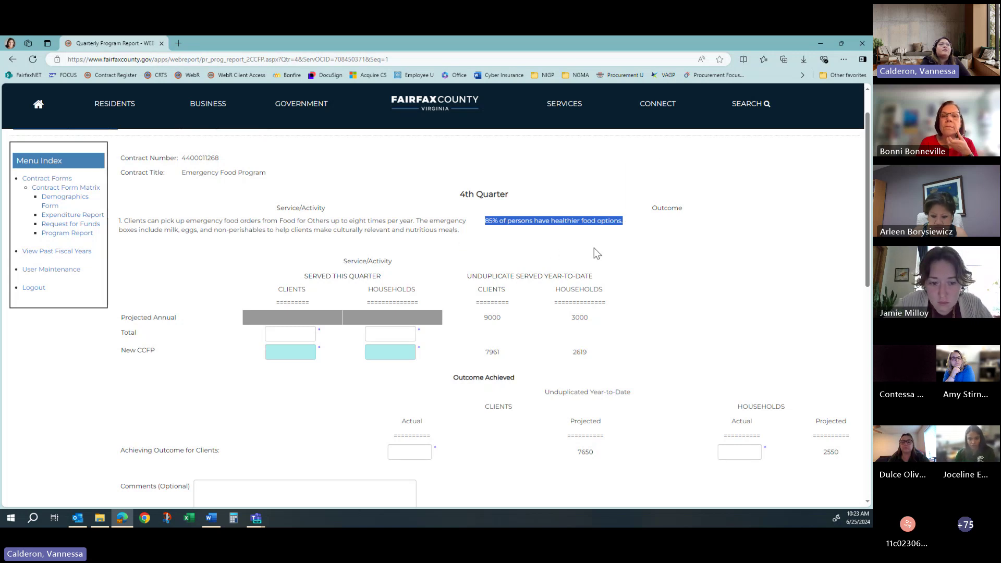
{"action": "scroll", "coordinate": [600, 256], "scroll_direction": "down", "scroll_amount": 1}
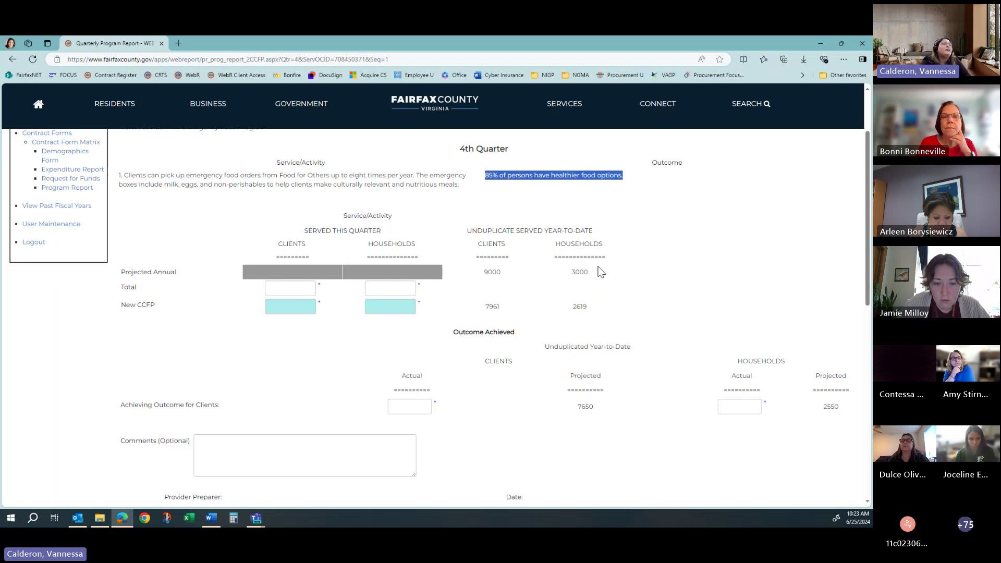
{"action": "left_click", "coordinate": [288, 282]}
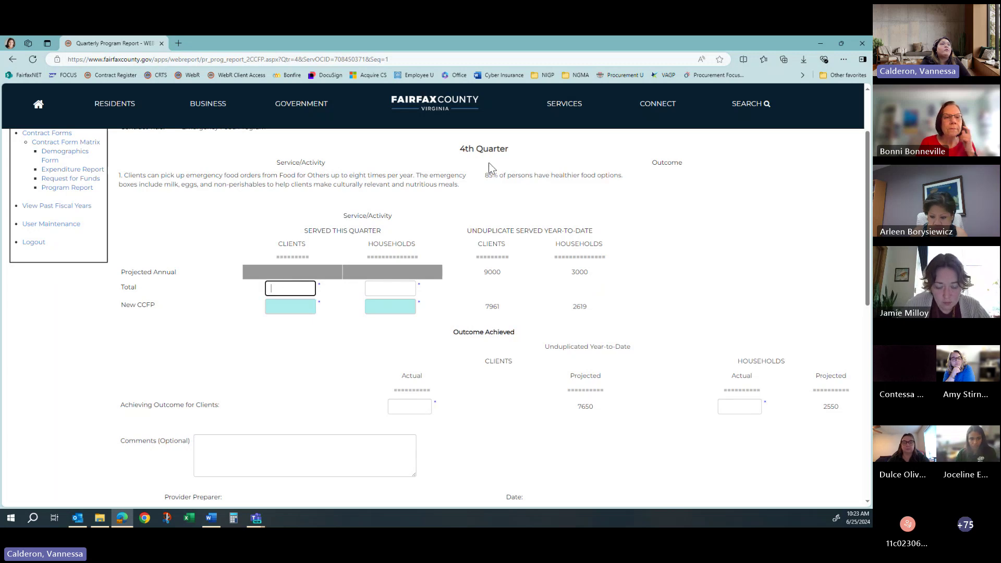
{"action": "left_click", "coordinate": [301, 291]}
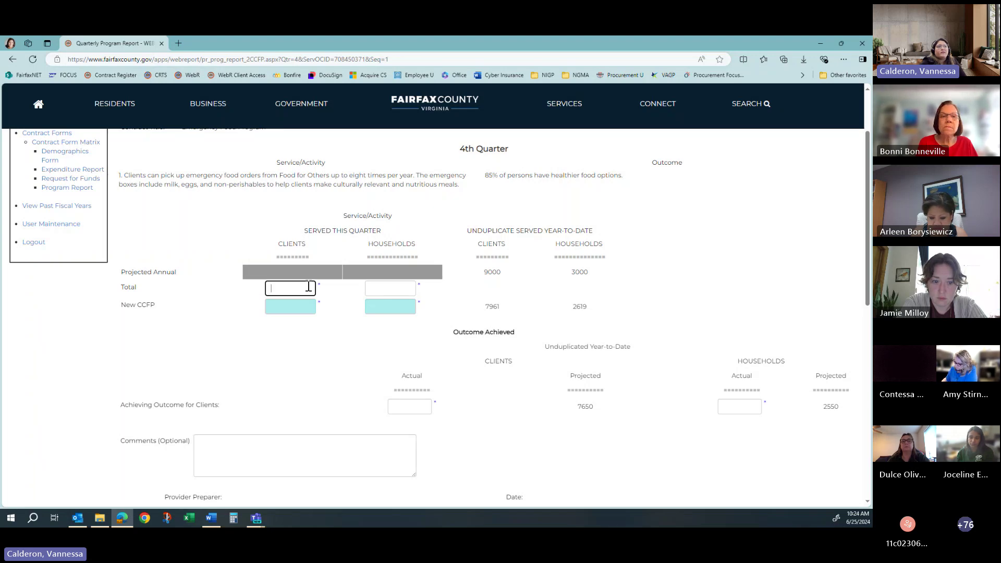
{"action": "left_click", "coordinate": [298, 312]}
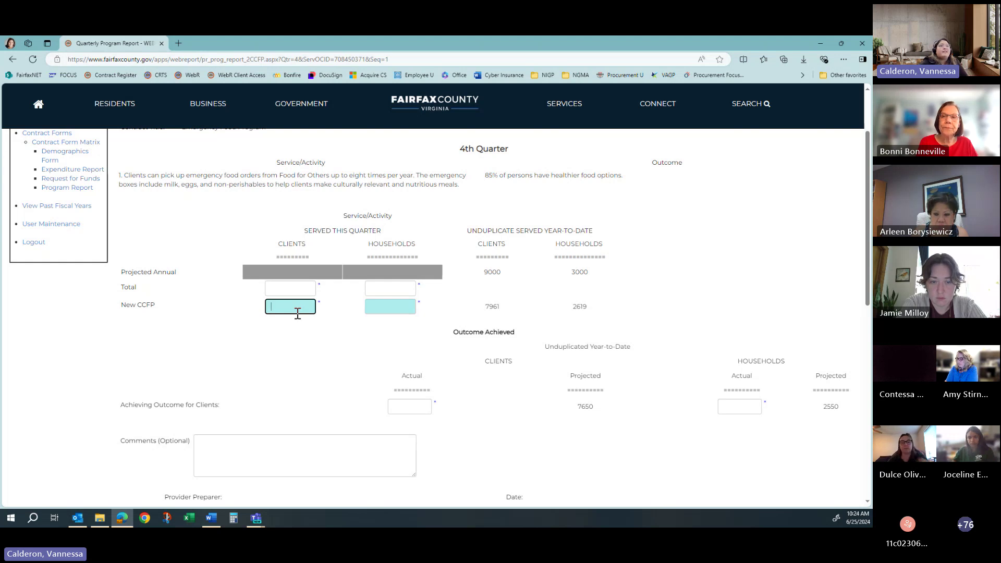
Examine the Projected Annual and New CCFP unduplicated year-to-date figures for clients and households
{"action": "double_click", "coordinate": [492, 272]}
{"action": "double_click", "coordinate": [579, 272]}
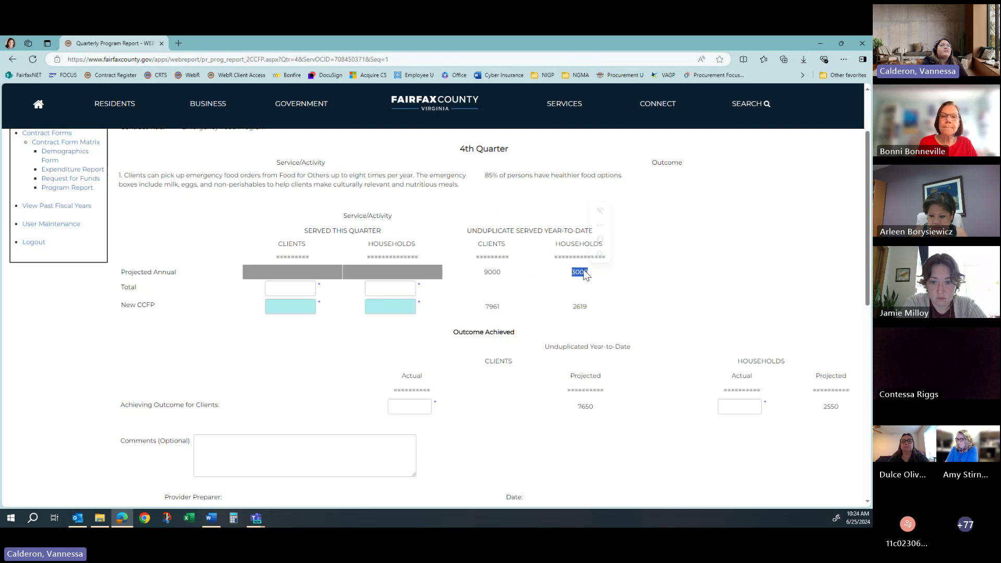
{"action": "left_click", "coordinate": [500, 276]}
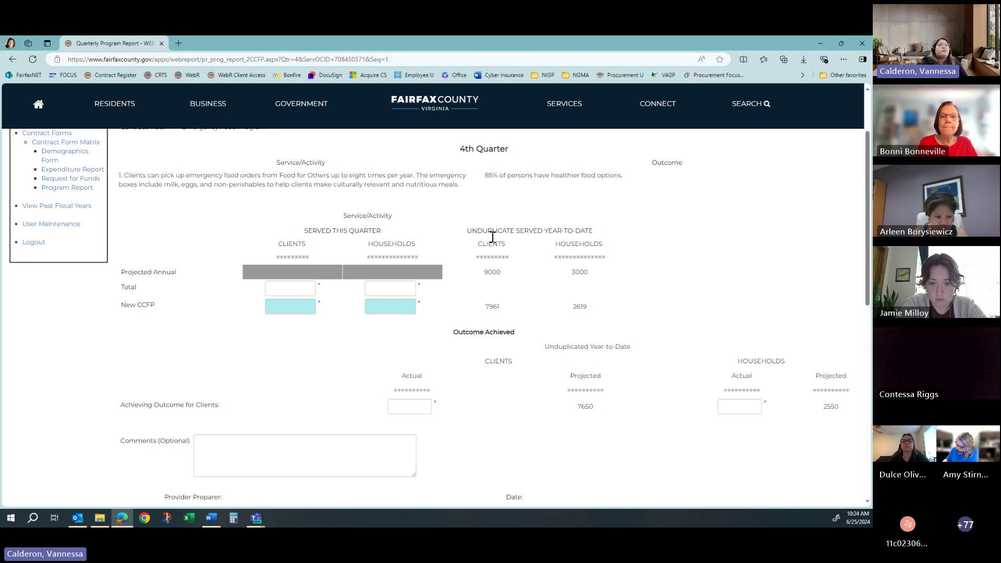
{"action": "double_click", "coordinate": [492, 307]}
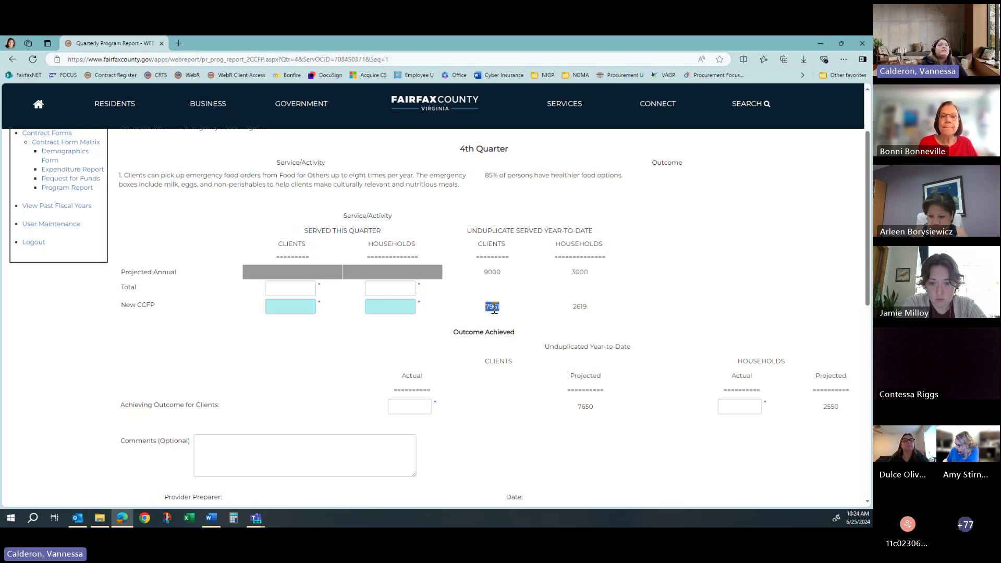
{"action": "double_click", "coordinate": [579, 306]}
{"action": "left_click", "coordinate": [626, 306]}
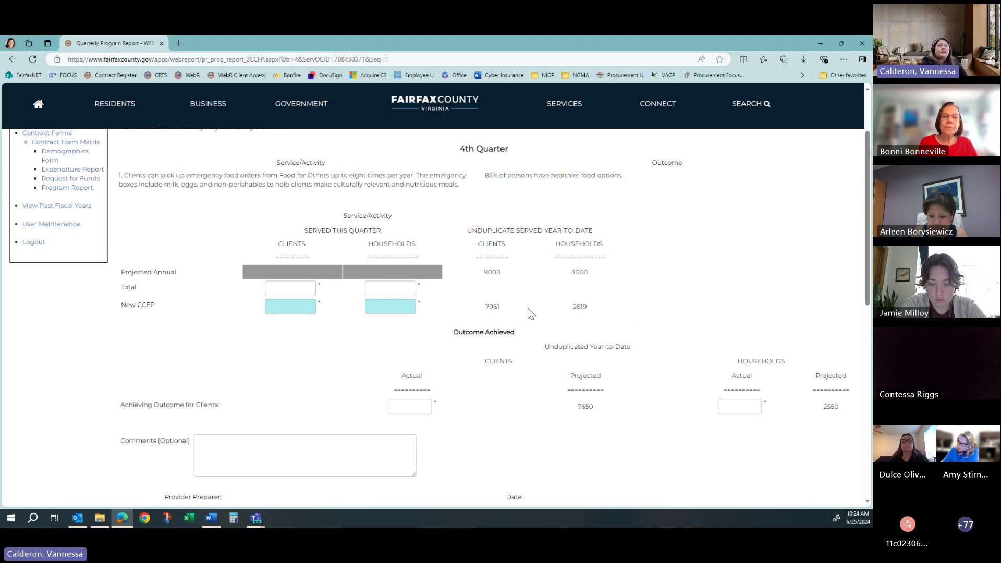
Examine the Outcome Achieved section, including its Unduplicated Year-to-Date heading and the clients' Actual field for Achieving Outcome
{"action": "scroll", "coordinate": [529, 312], "scroll_direction": "down", "scroll_amount": 1}
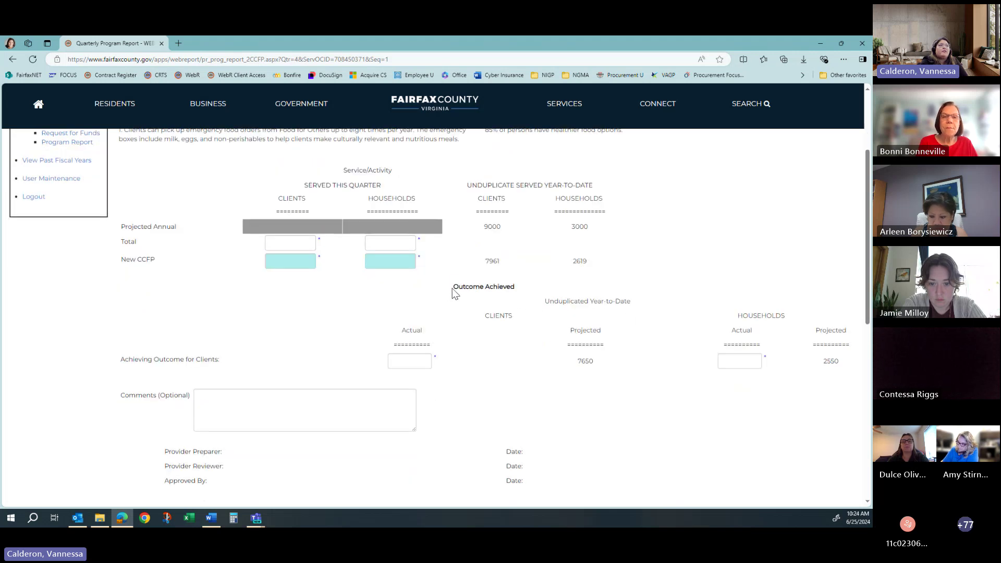
{"action": "left_click_drag", "start_coordinate": [454, 287], "coordinate": [515, 290]}
{"action": "left_click", "coordinate": [548, 311]}
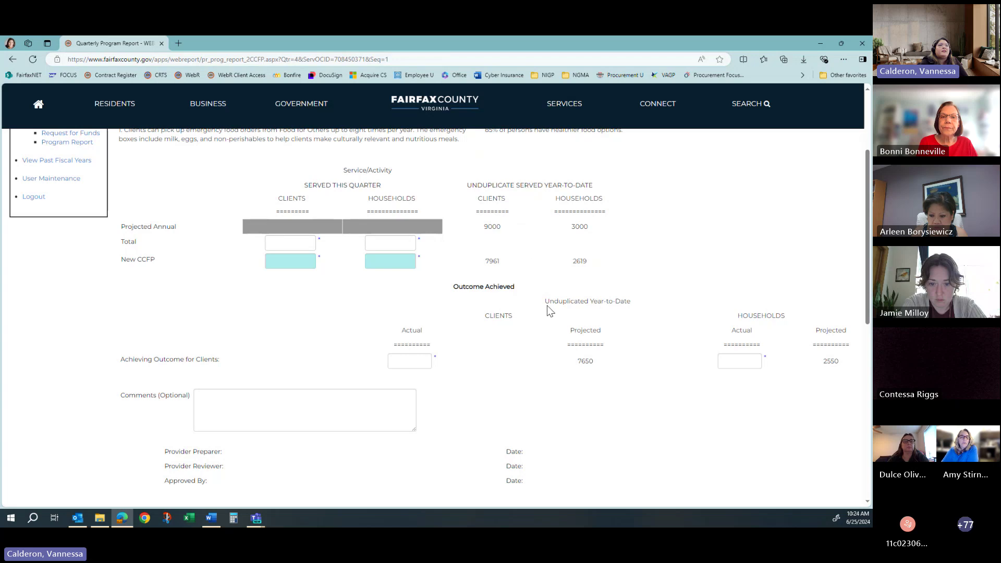
{"action": "left_click_drag", "start_coordinate": [545, 302], "coordinate": [639, 305]}
{"action": "left_click", "coordinate": [646, 310]}
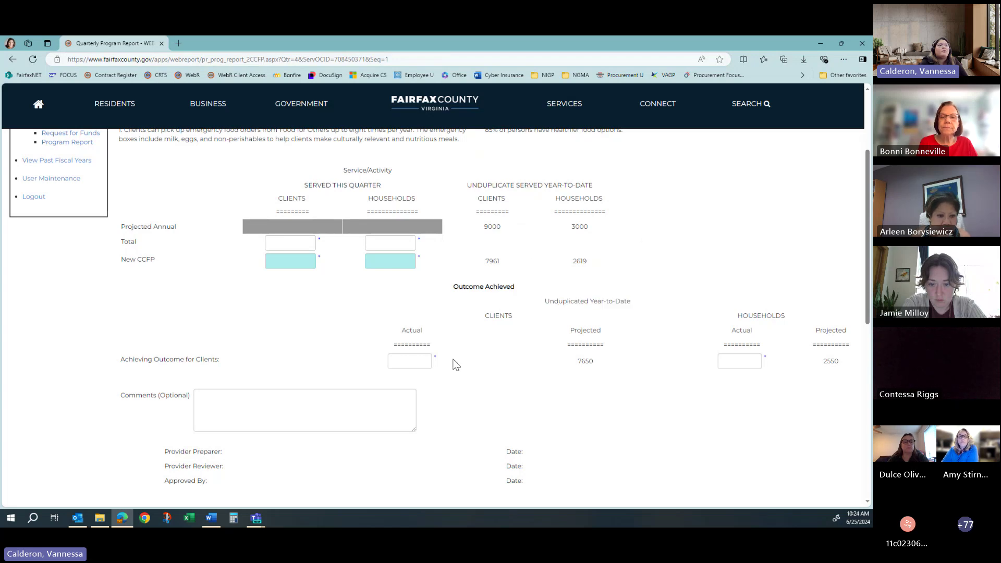
{"action": "left_click", "coordinate": [423, 361]}
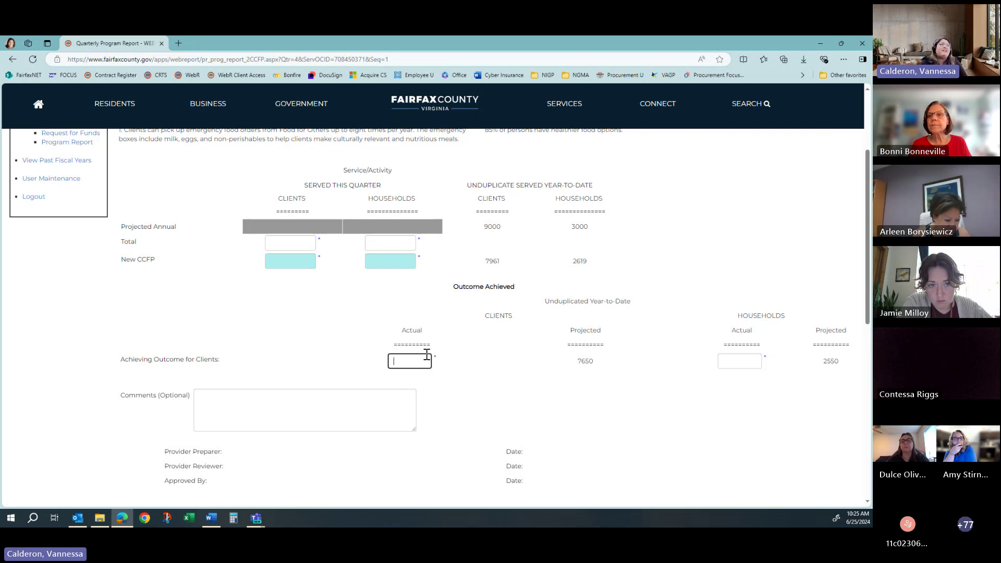
Try a value of 100 in the clients' Actual field for Achieving Outcome and clear it
{"action": "type", "text": "100"}
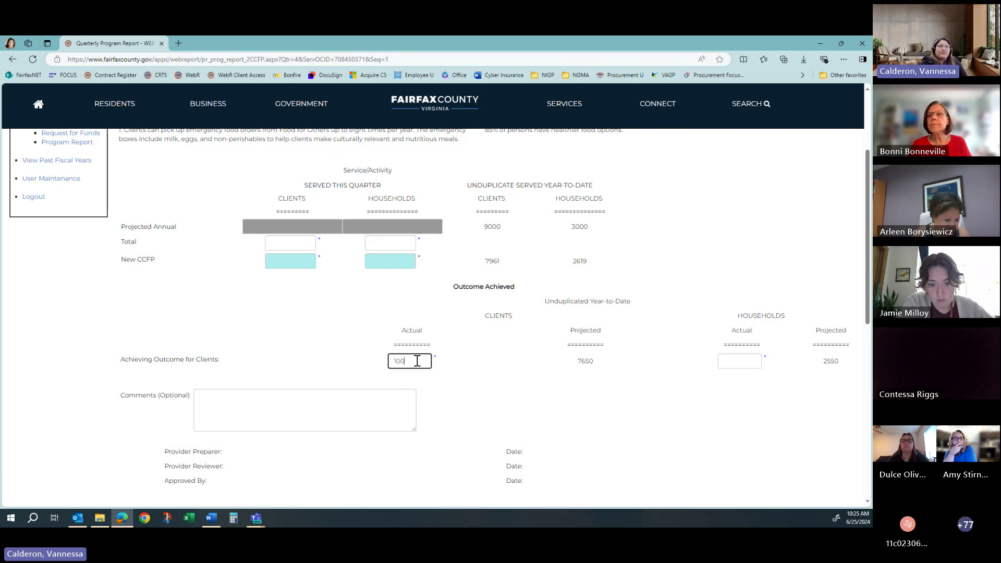
{"action": "key", "text": "BackSpace"}
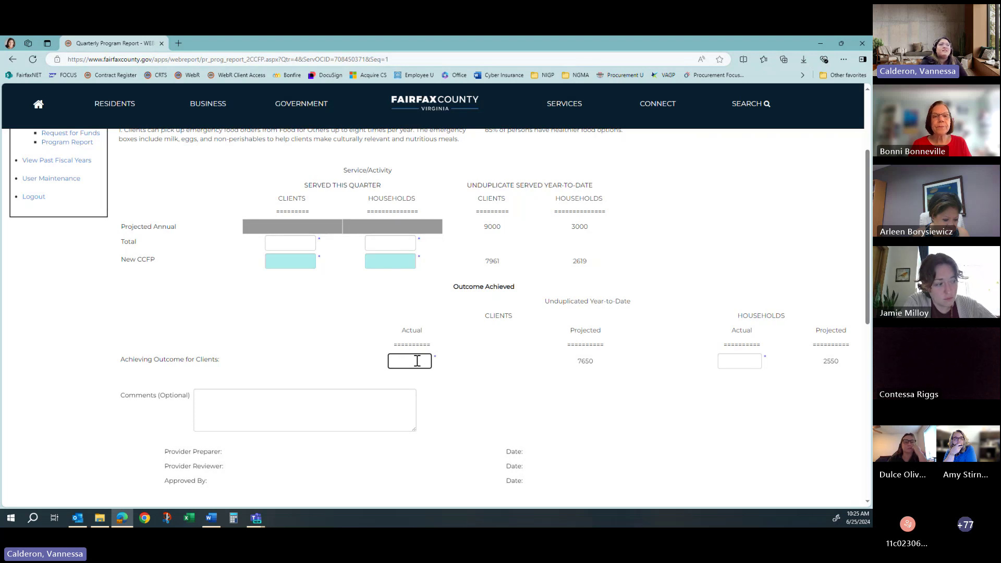
{"action": "left_click", "coordinate": [474, 359]}
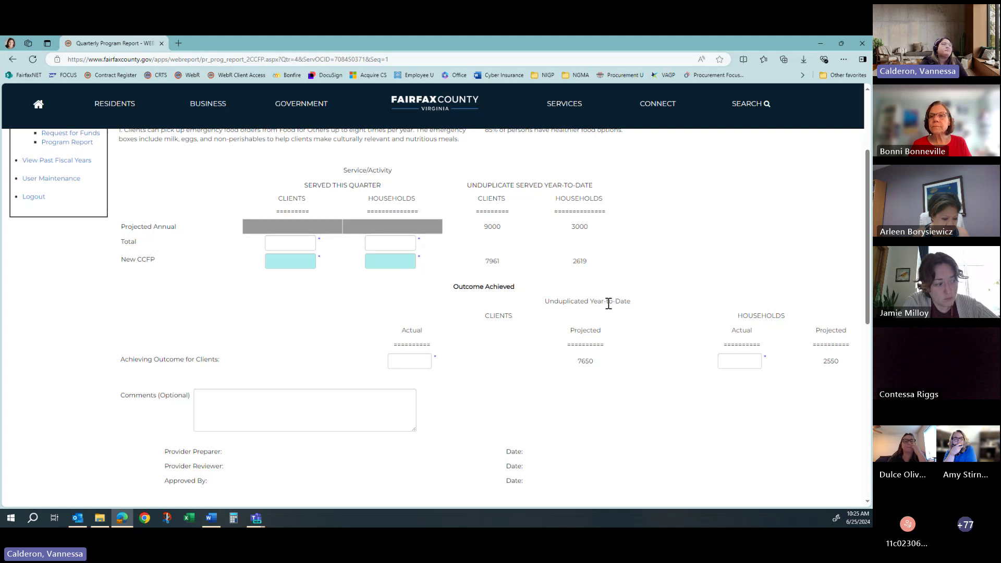
Review the optional Comments field and the submission options of the 4th Quarter report, and reset the form
{"action": "scroll", "coordinate": [608, 302], "scroll_direction": "down", "scroll_amount": 1}
{"action": "left_click", "coordinate": [366, 349]}
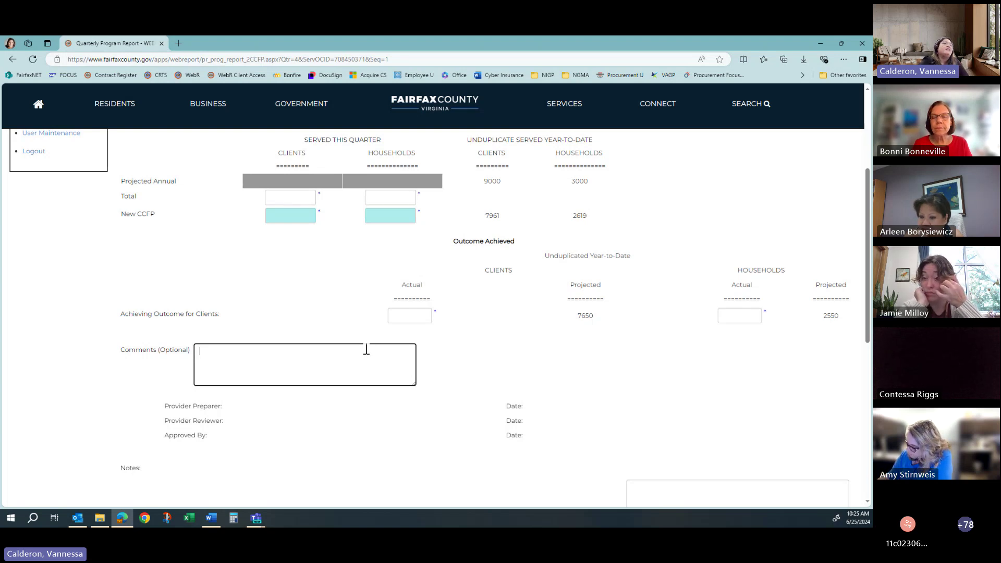
{"action": "scroll", "coordinate": [579, 340], "scroll_direction": "down", "scroll_amount": 3}
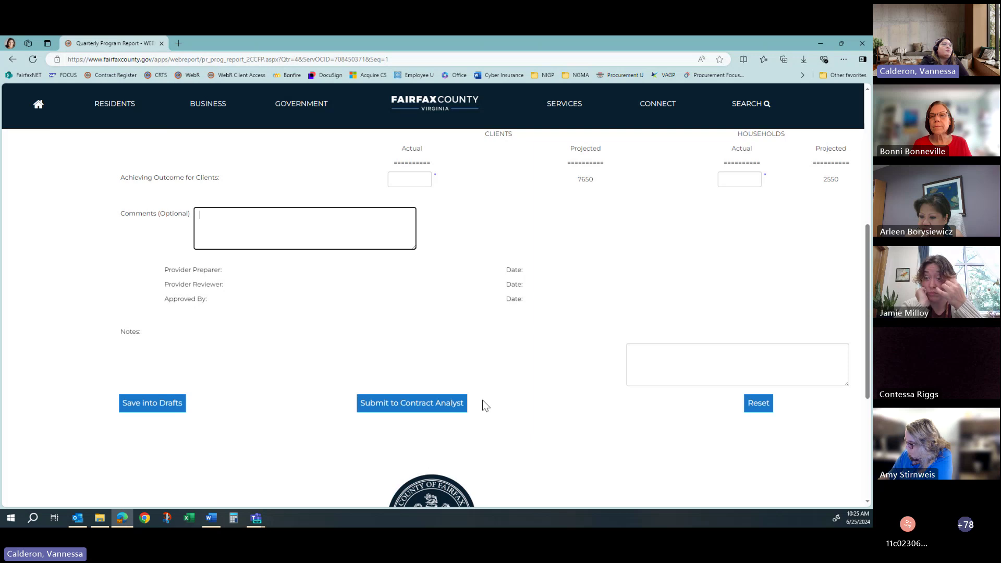
{"action": "scroll", "coordinate": [483, 406], "scroll_direction": "down", "scroll_amount": 1}
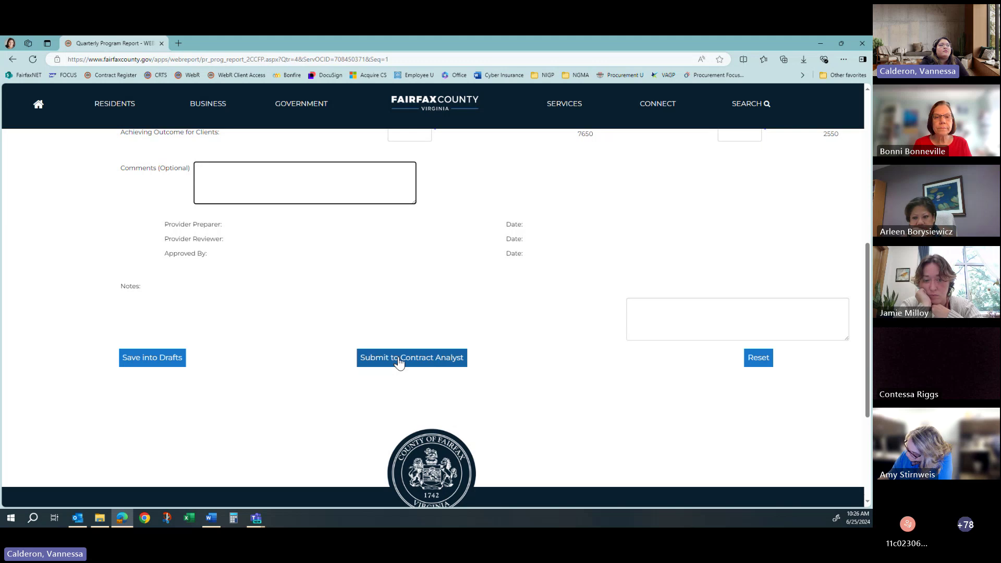
{"action": "left_click", "coordinate": [764, 361]}
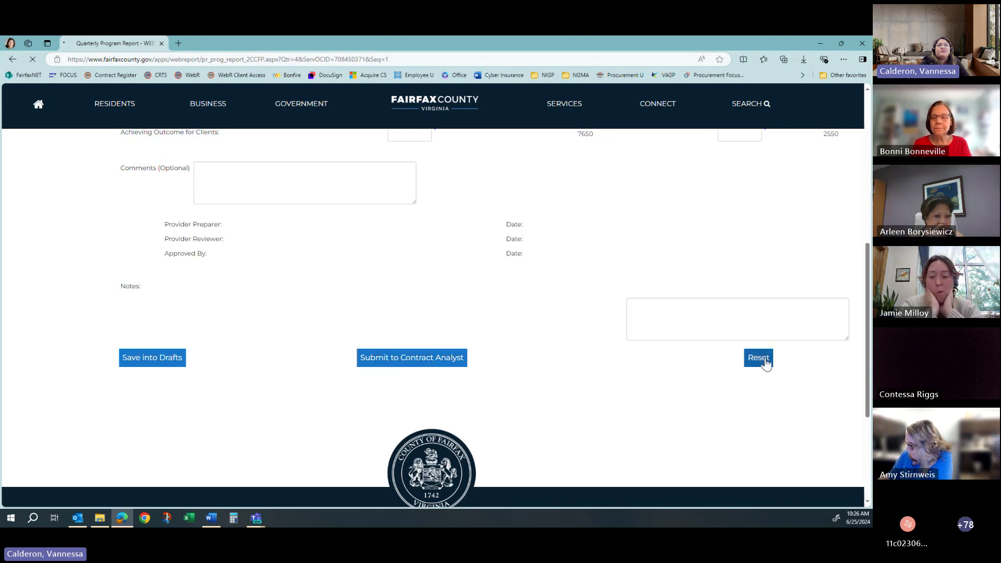
{"action": "scroll", "coordinate": [764, 360], "scroll_direction": "down", "scroll_amount": 3}
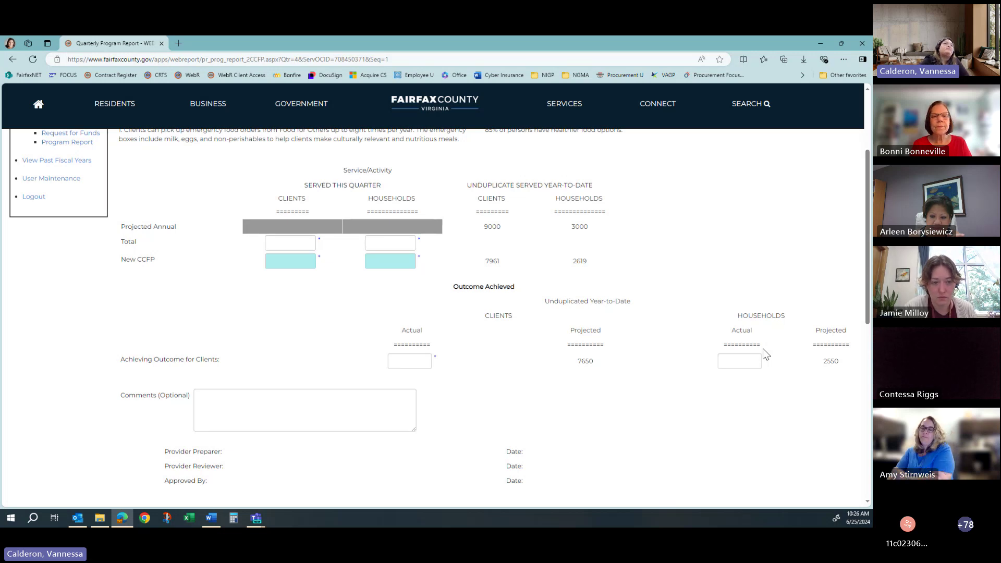
{"action": "scroll", "coordinate": [661, 297], "scroll_direction": "up", "scroll_amount": 2}
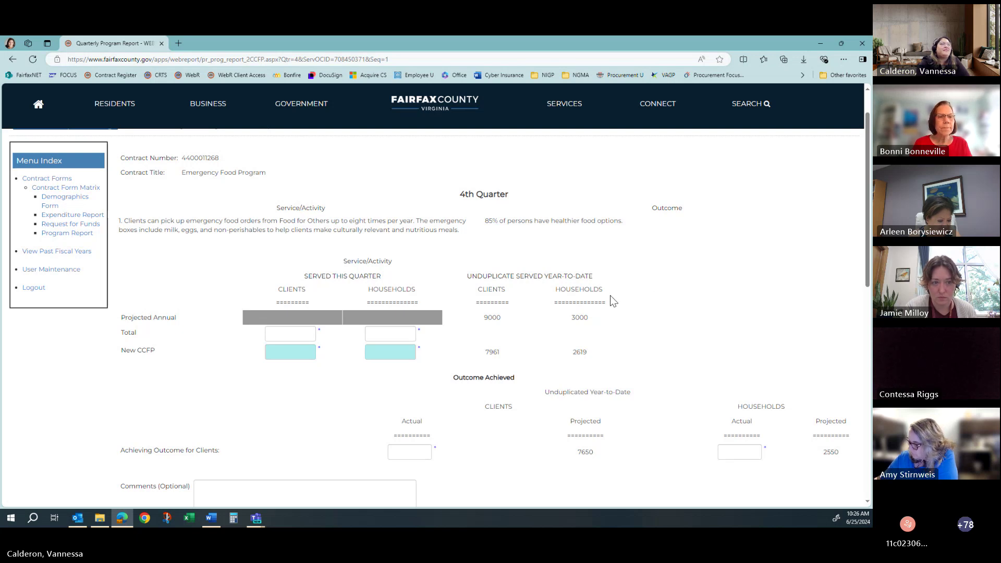
Return to the provider's list of contracts and open the FY 2024 CSBG Emergency Food Program contract
{"action": "left_click", "coordinate": [13, 58]}
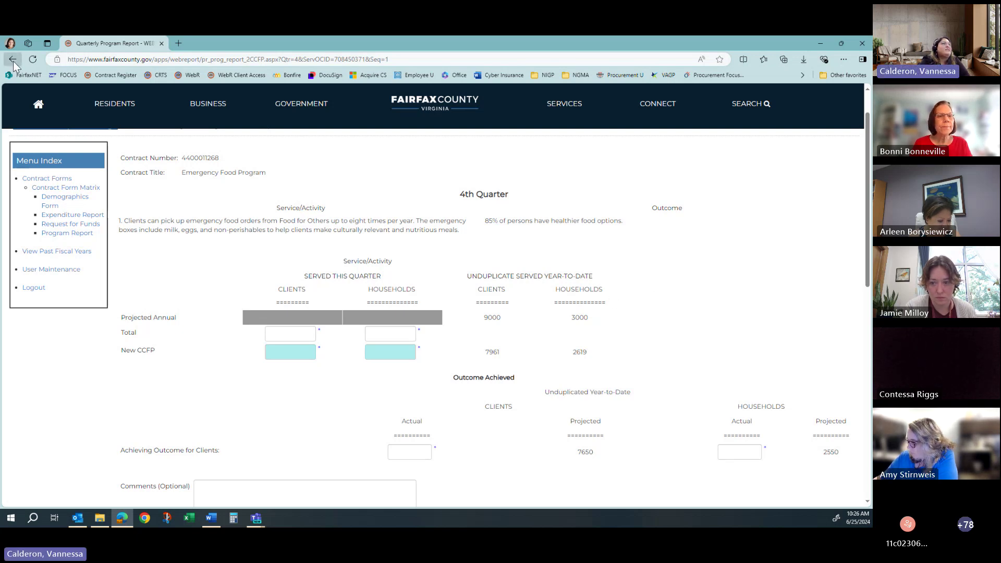
{"action": "scroll", "coordinate": [95, 215], "scroll_direction": "up", "scroll_amount": 7}
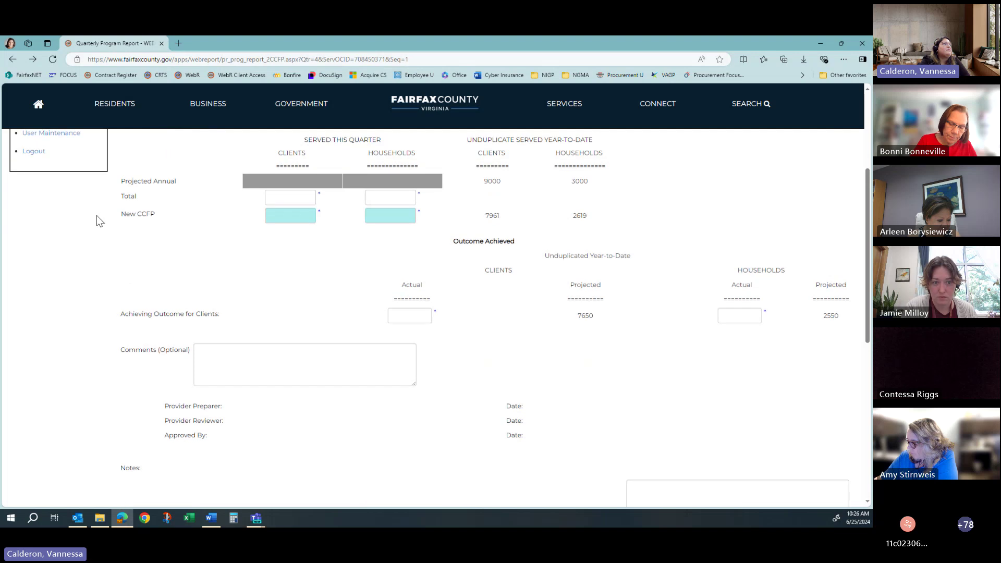
{"action": "left_click", "coordinate": [83, 233]}
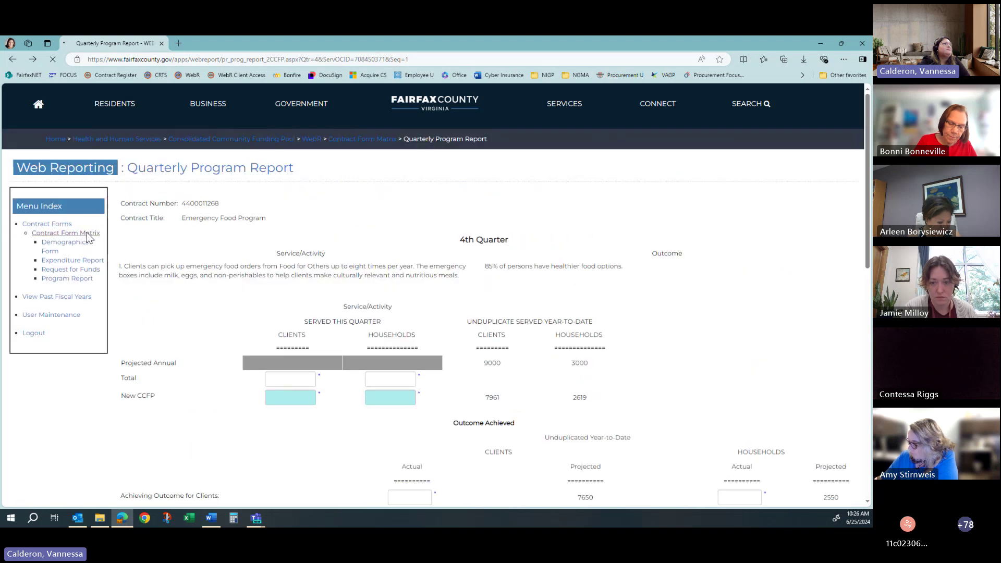
{"action": "left_click", "coordinate": [60, 224]}
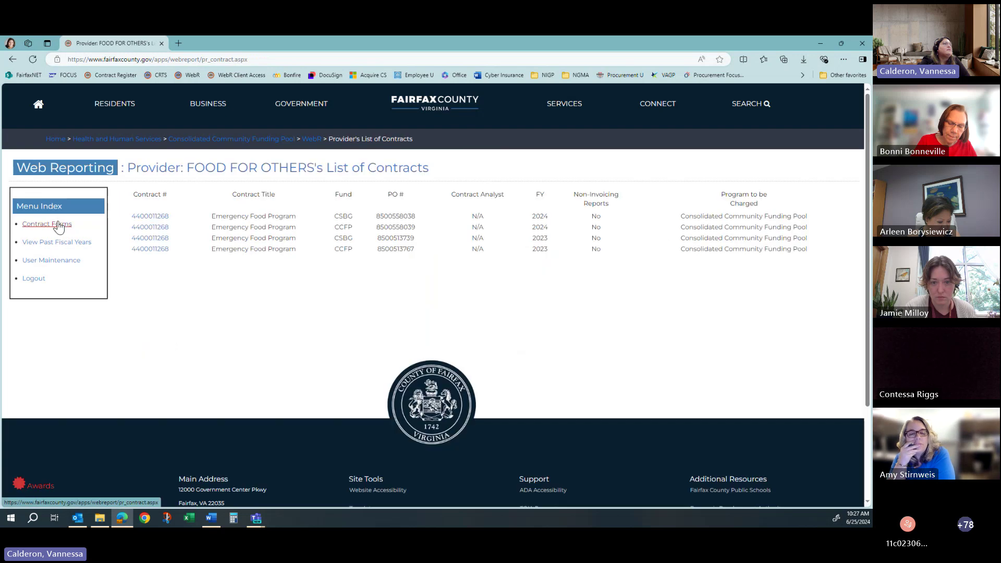
{"action": "left_click", "coordinate": [154, 216]}
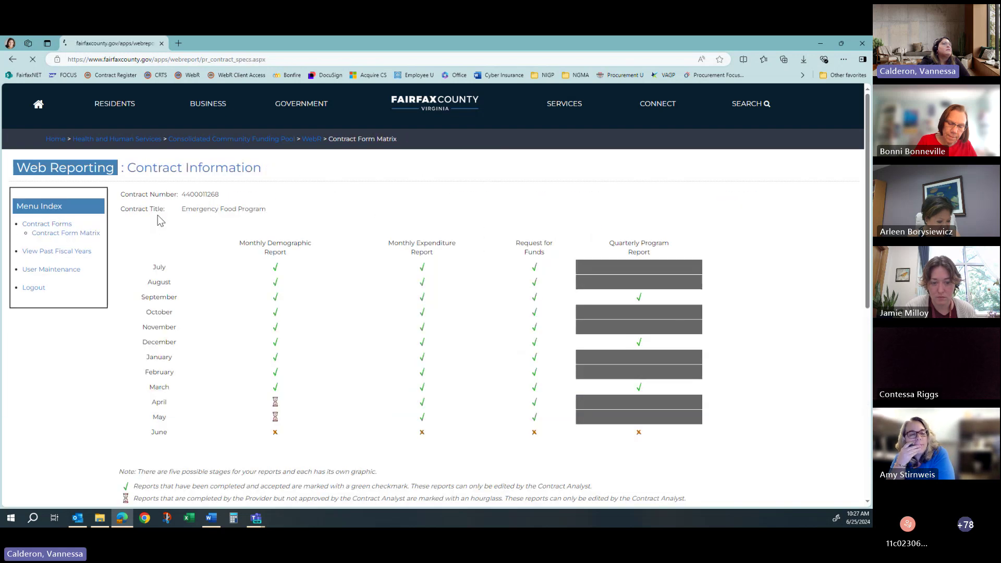
Open the first Emergency Food service activity in the CSBG contract's 4th Quarter program report
{"action": "left_click", "coordinate": [639, 433]}
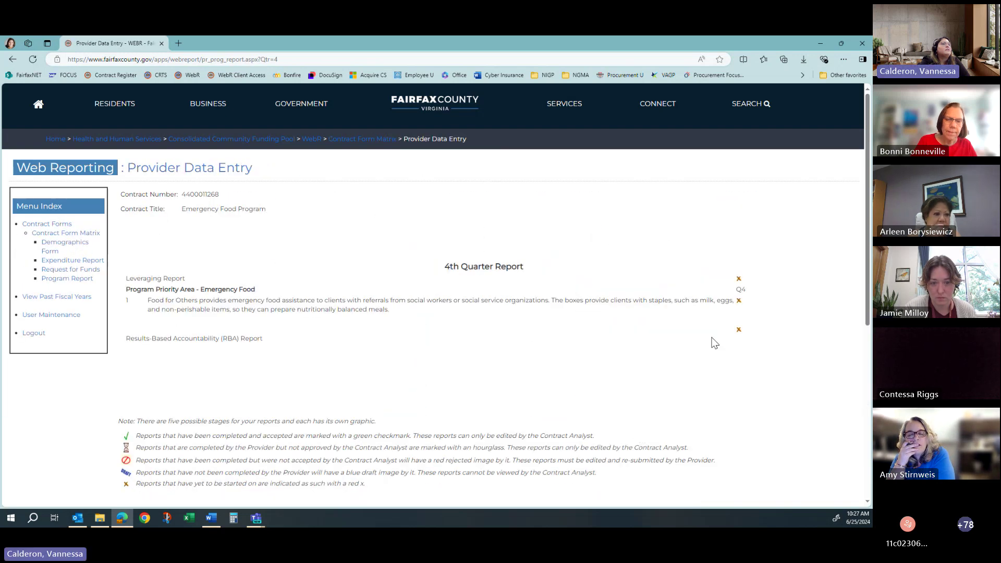
{"action": "left_click", "coordinate": [739, 301]}
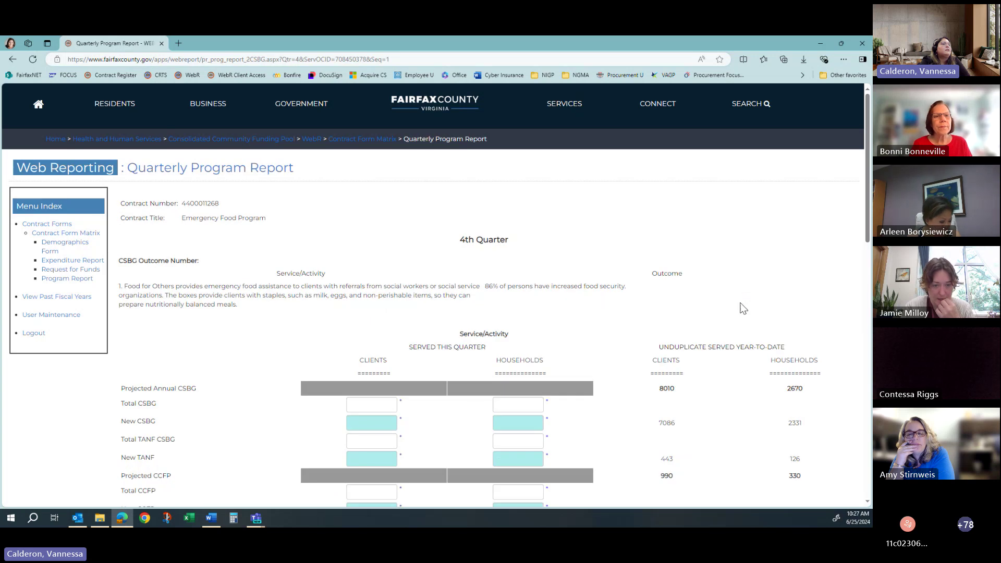
{"action": "scroll", "coordinate": [729, 298], "scroll_direction": "down", "scroll_amount": 2}
{"action": "scroll", "coordinate": [728, 297], "scroll_direction": "up", "scroll_amount": 2}
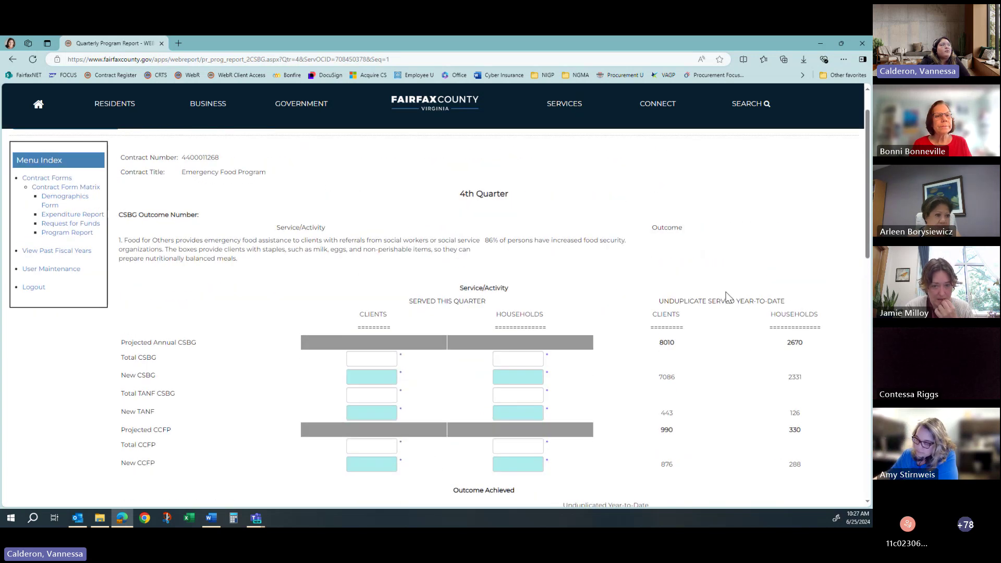
{"action": "scroll", "coordinate": [725, 296], "scroll_direction": "down", "scroll_amount": 1}
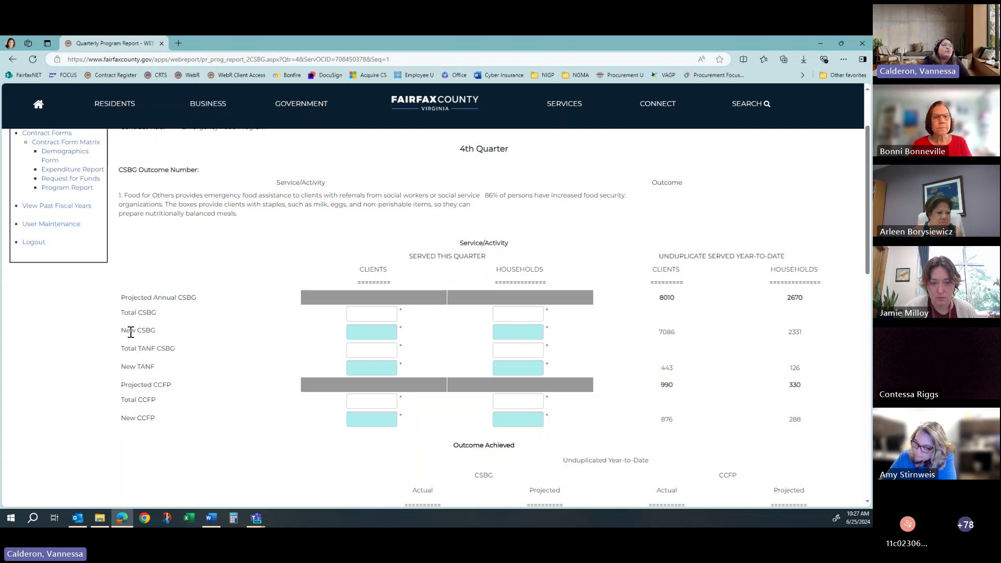
Examine the CSBG, TANF and CCFP fields for clients served this quarter, and the households' New CCFP field
{"action": "left_click", "coordinate": [363, 330]}
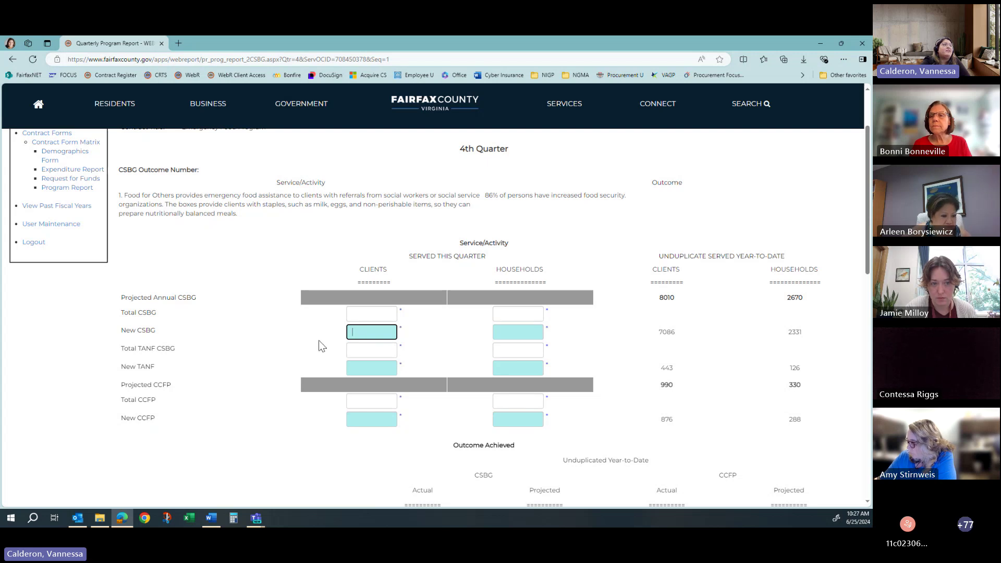
{"action": "left_click", "coordinate": [382, 351]}
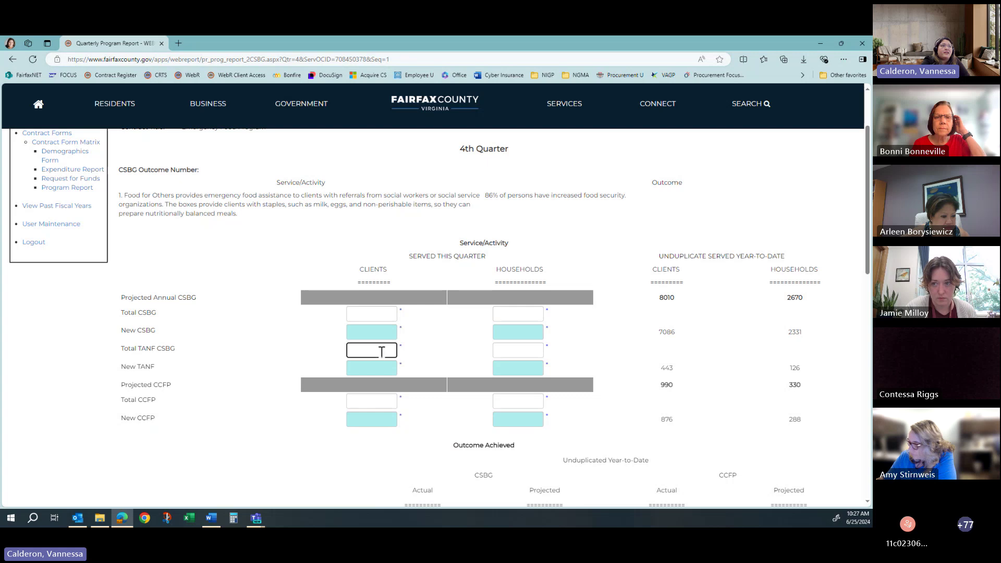
{"action": "left_click", "coordinate": [386, 367]}
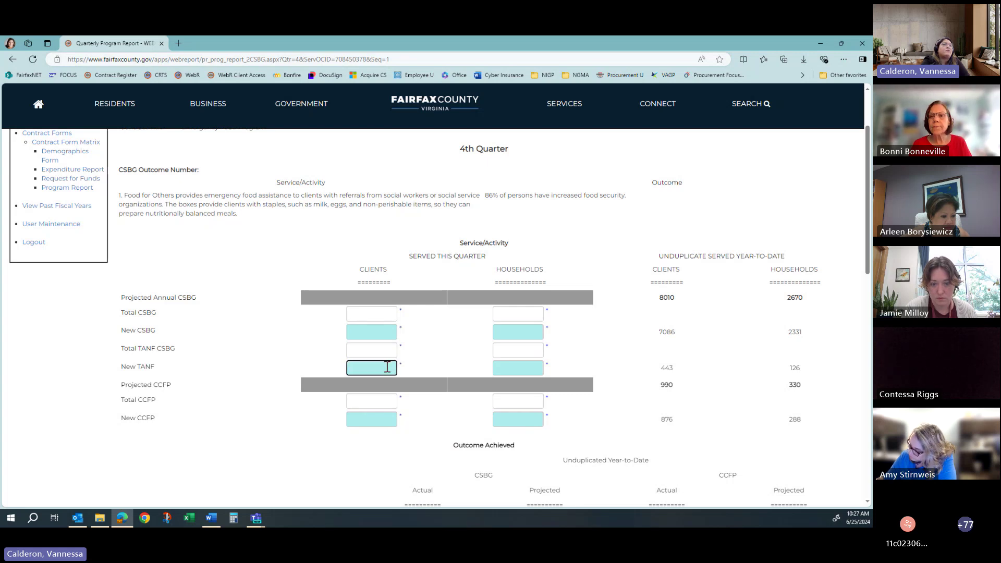
{"action": "scroll", "coordinate": [387, 367], "scroll_direction": "down", "scroll_amount": 1}
{"action": "left_click", "coordinate": [375, 356]}
{"action": "left_click", "coordinate": [374, 376]}
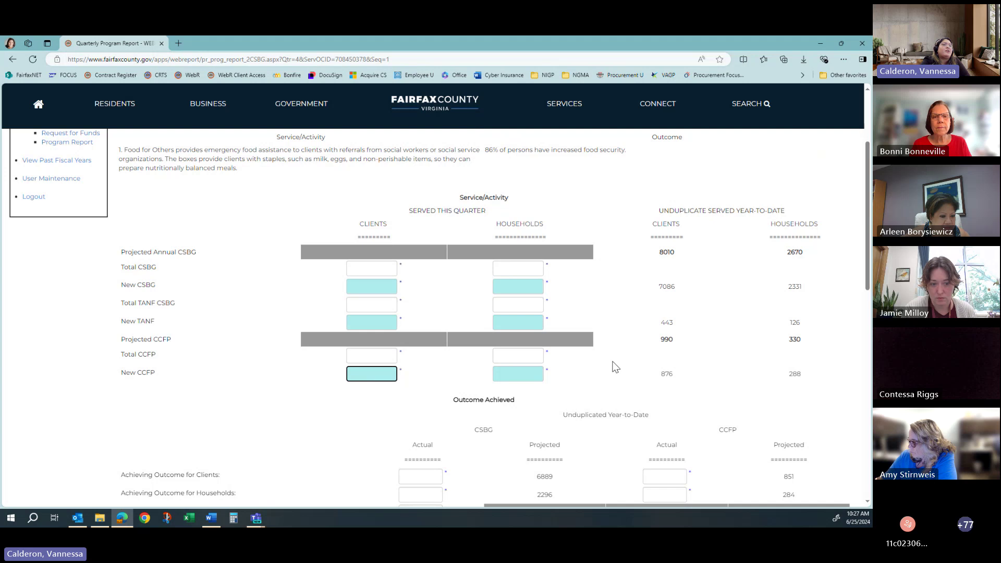
{"action": "scroll", "coordinate": [607, 371], "scroll_direction": "up", "scroll_amount": 1}
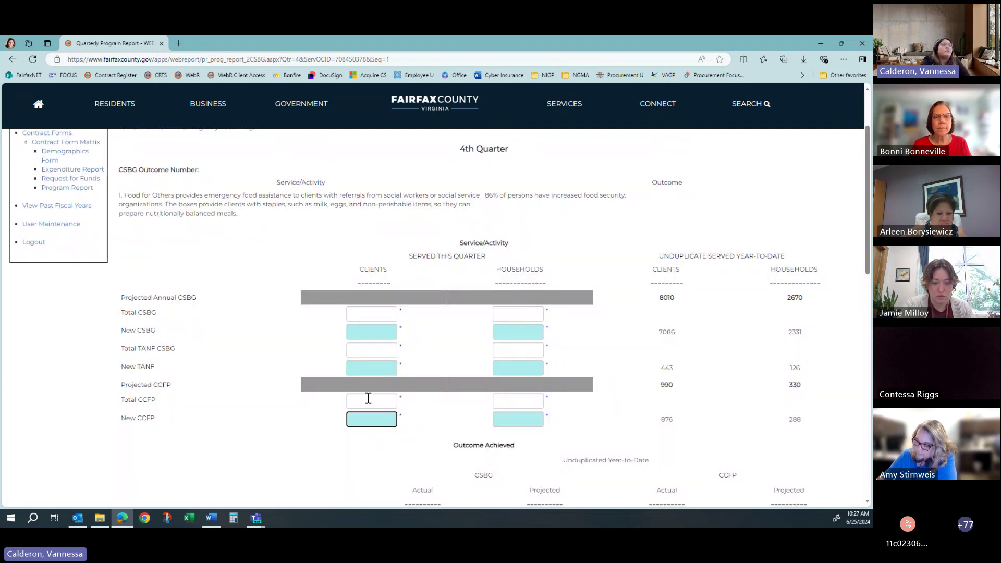
{"action": "left_click", "coordinate": [508, 417]}
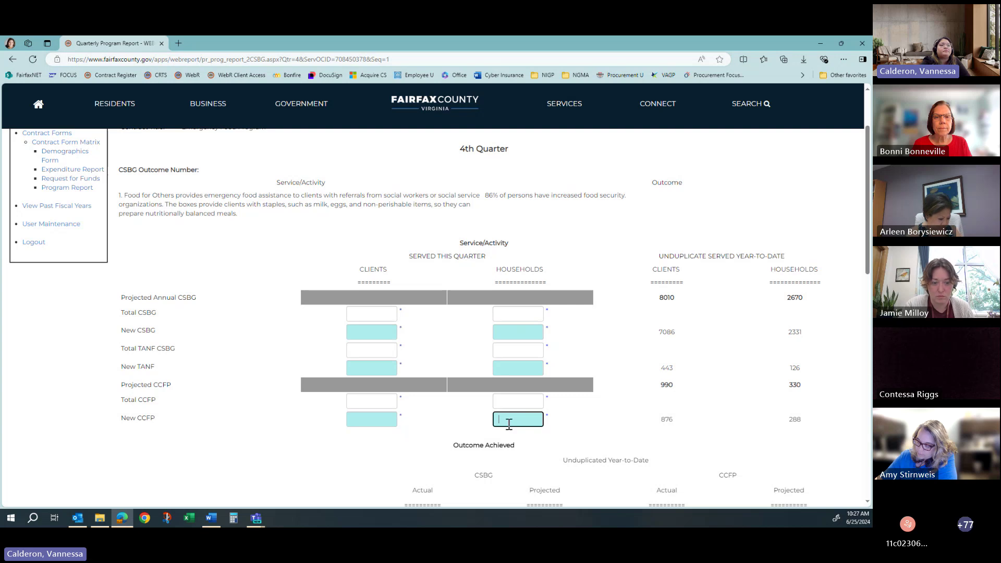
Examine the CSBG and CCFP Actual fields under Outcome Achieved for clients and households, including the TANF entries
{"action": "scroll", "coordinate": [509, 420], "scroll_direction": "down", "scroll_amount": 2}
{"action": "scroll", "coordinate": [505, 421], "scroll_direction": "down", "scroll_amount": 1}
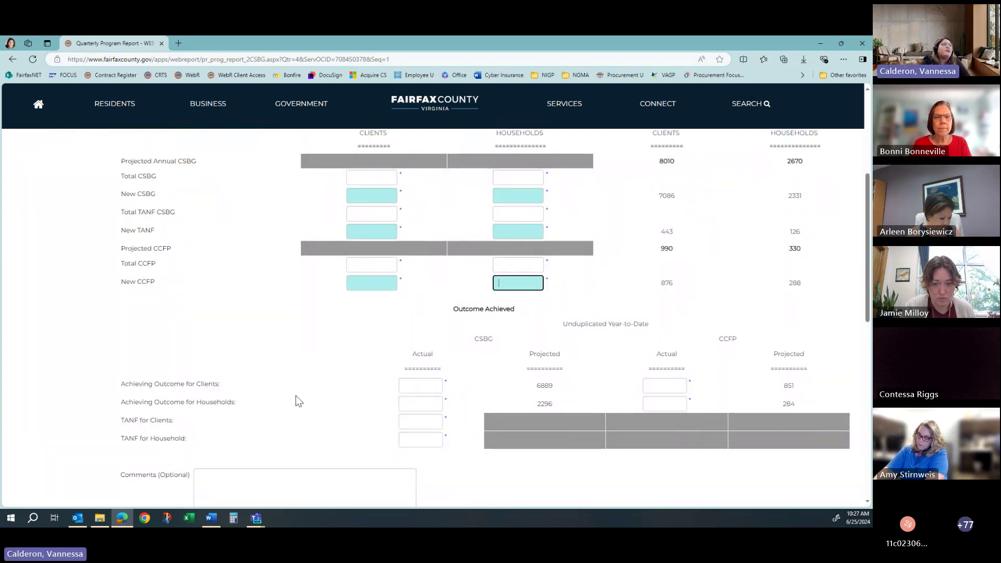
{"action": "double_click", "coordinate": [483, 338]}
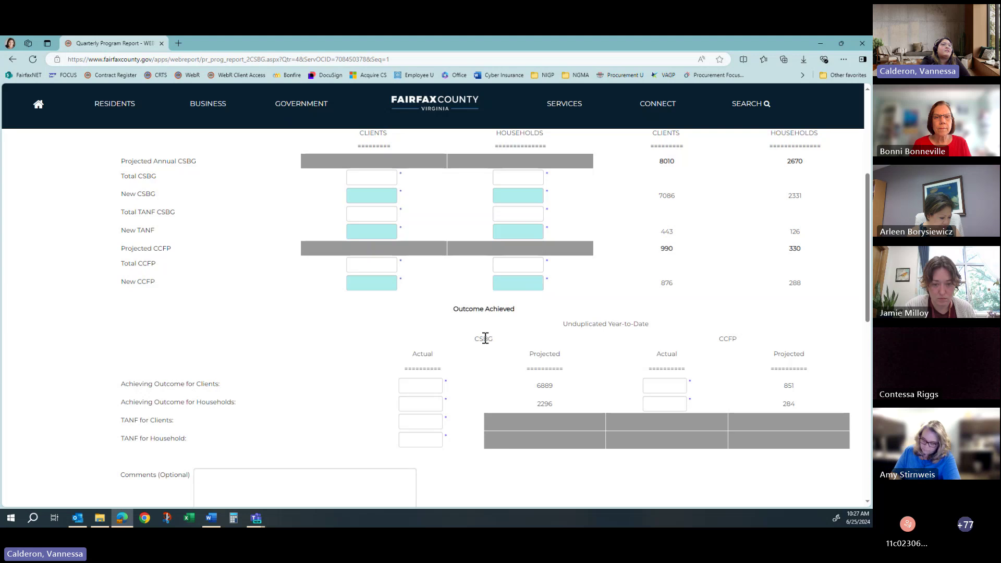
{"action": "left_click", "coordinate": [734, 351]}
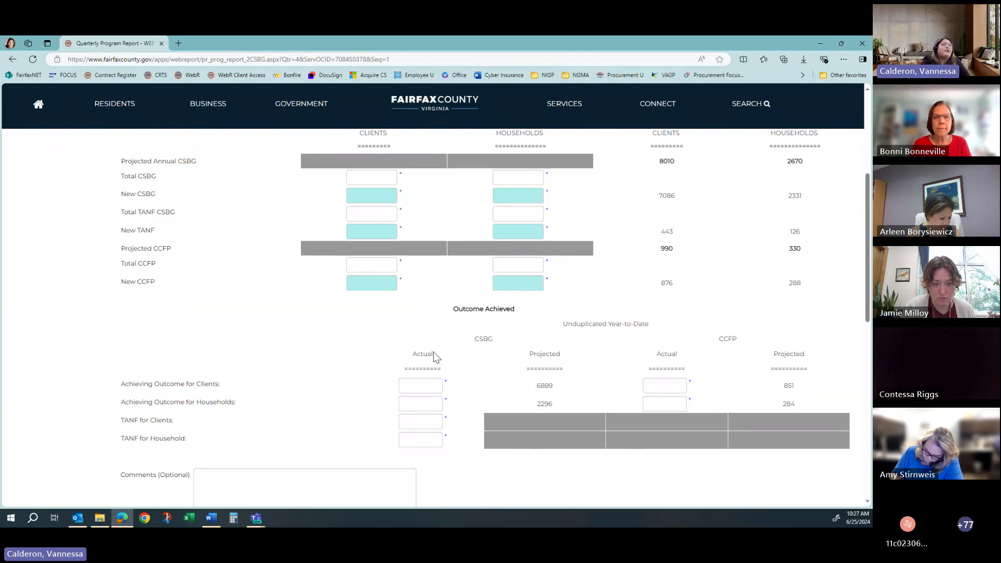
{"action": "left_click", "coordinate": [422, 386]}
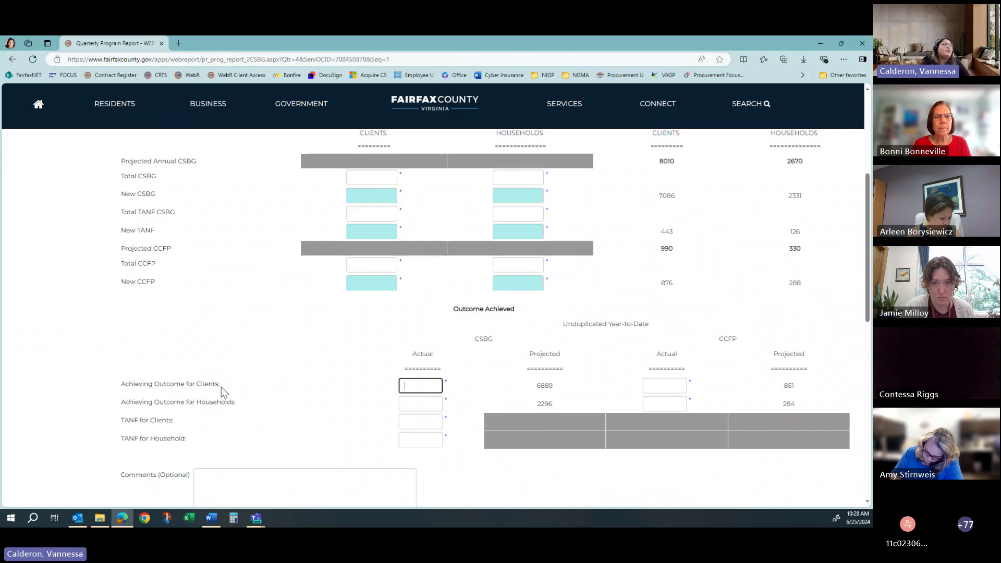
{"action": "left_click", "coordinate": [242, 403]}
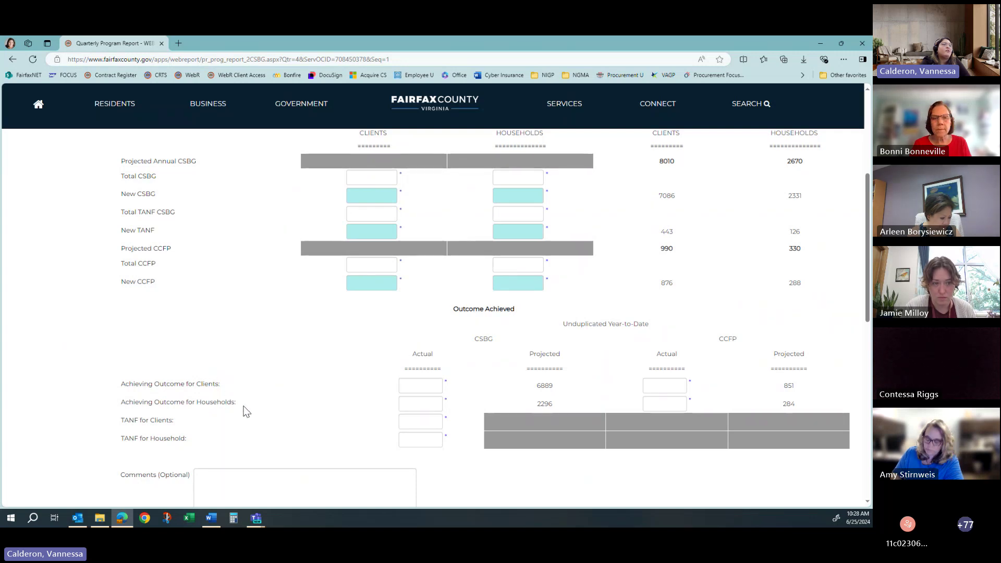
{"action": "left_click", "coordinate": [431, 441]}
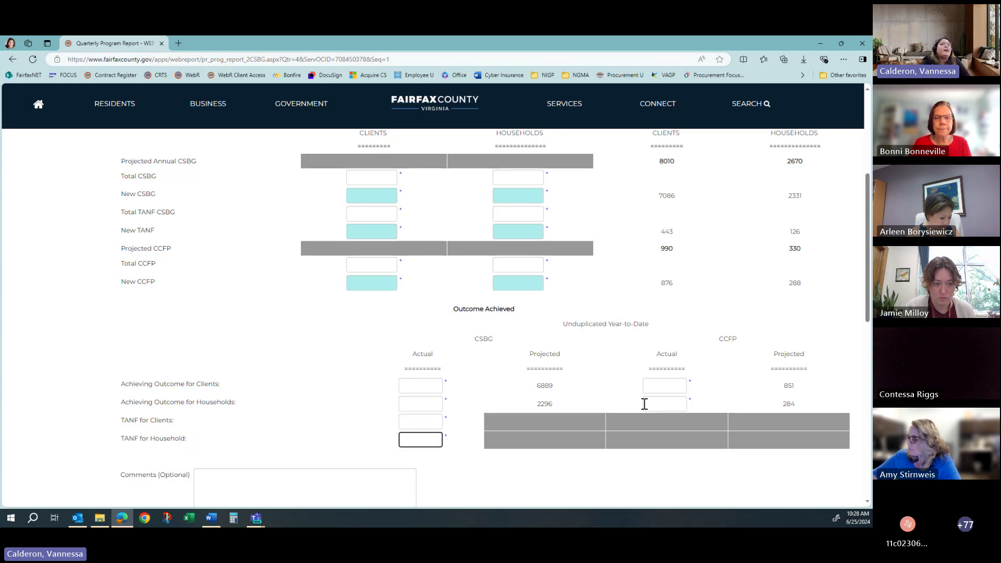
{"action": "left_click", "coordinate": [661, 386]}
{"action": "left_click", "coordinate": [661, 404]}
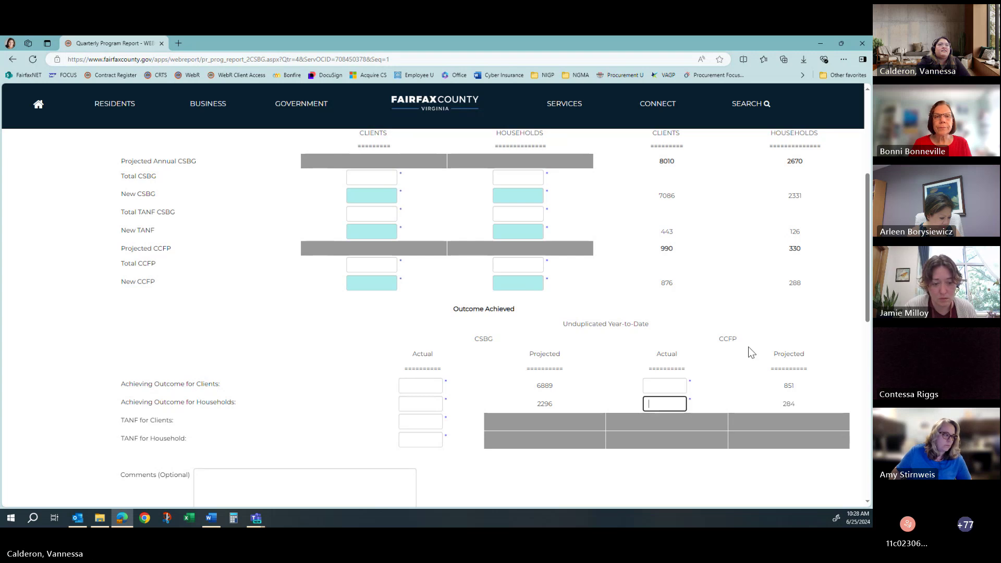
Leave the activity's quarterly report and return to the CSBG contract's form matrix
{"action": "scroll", "coordinate": [748, 347], "scroll_direction": "up", "scroll_amount": 2}
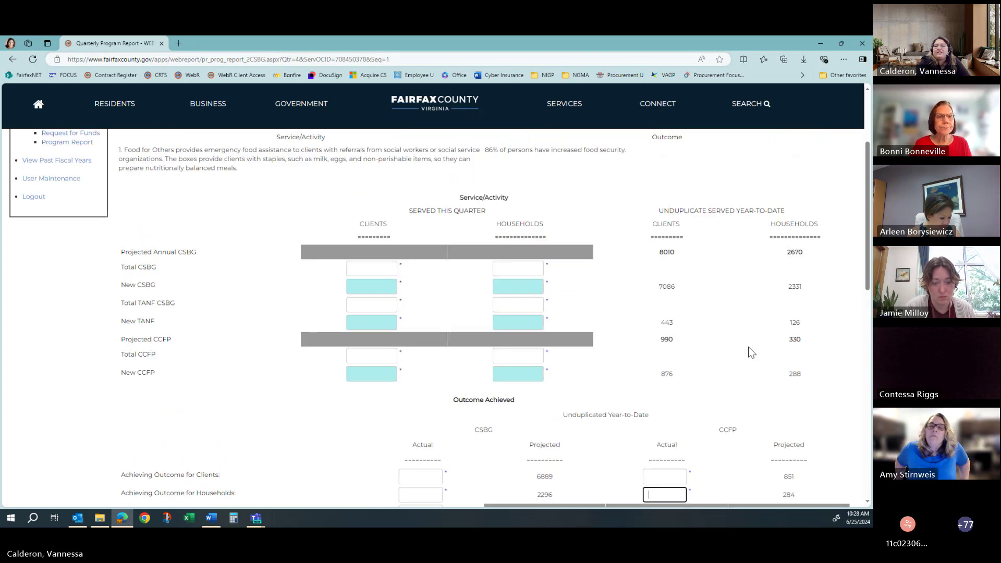
{"action": "scroll", "coordinate": [748, 347], "scroll_direction": "down", "scroll_amount": 2}
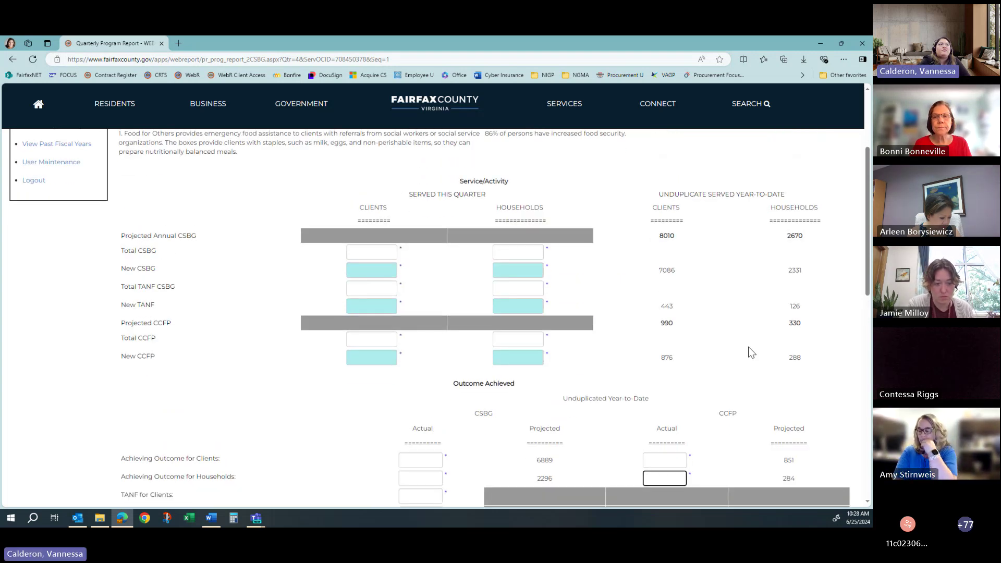
{"action": "scroll", "coordinate": [748, 347], "scroll_direction": "up", "scroll_amount": 1}
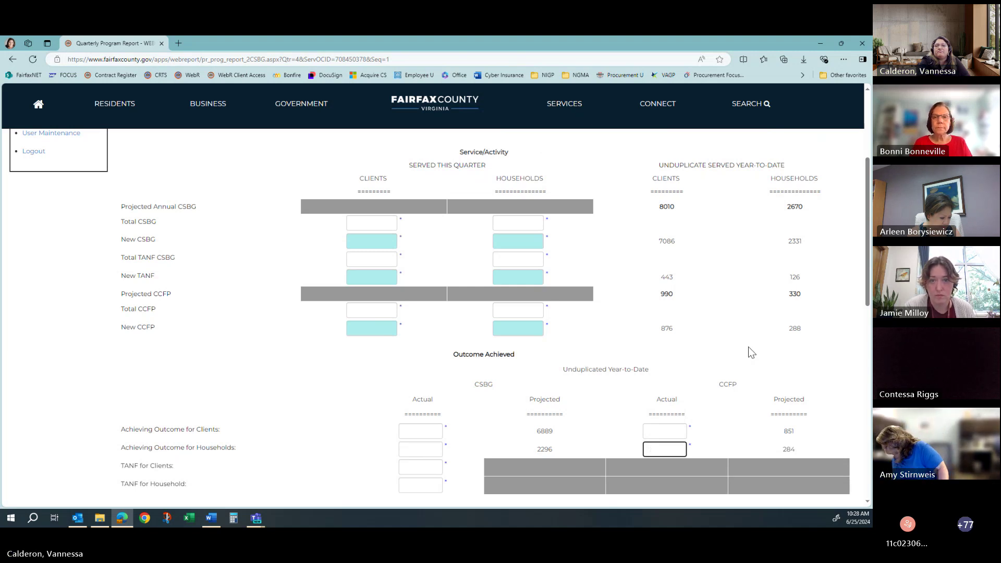
{"action": "left_click", "coordinate": [14, 59]}
{"action": "left_click", "coordinate": [13, 59]}
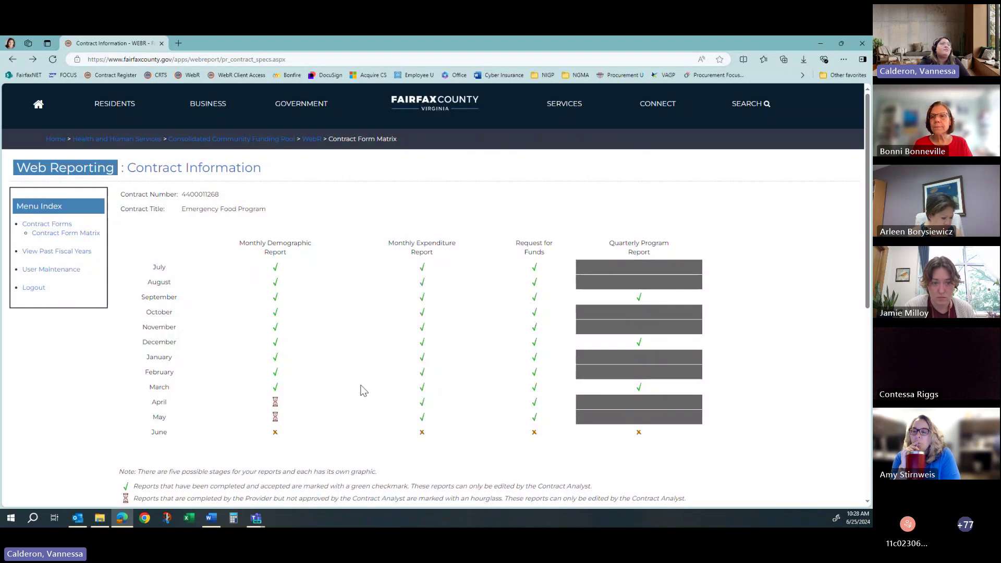
Open the CSBG contract's June expenditure report and examine its expenditure categories, from Personnel Expenditures to Capital Expenses
{"action": "left_click", "coordinate": [423, 435]}
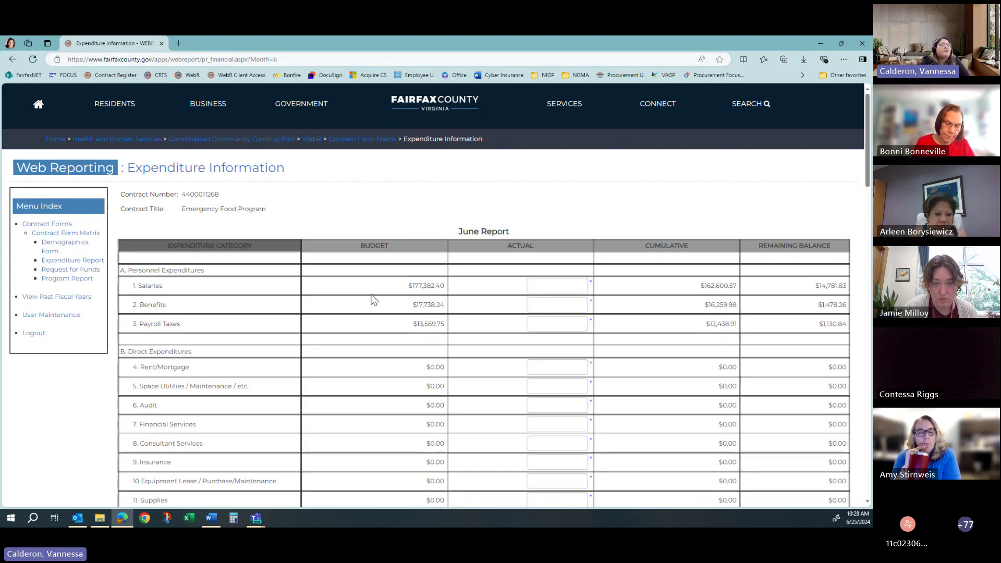
{"action": "scroll", "coordinate": [373, 299], "scroll_direction": "down", "scroll_amount": 1}
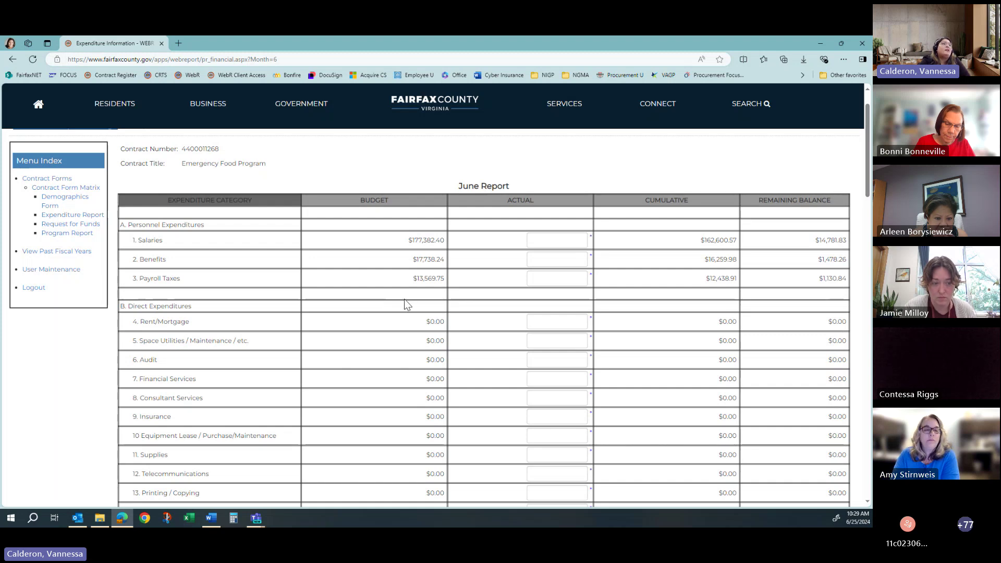
{"action": "scroll", "coordinate": [408, 280], "scroll_direction": "up", "scroll_amount": 1}
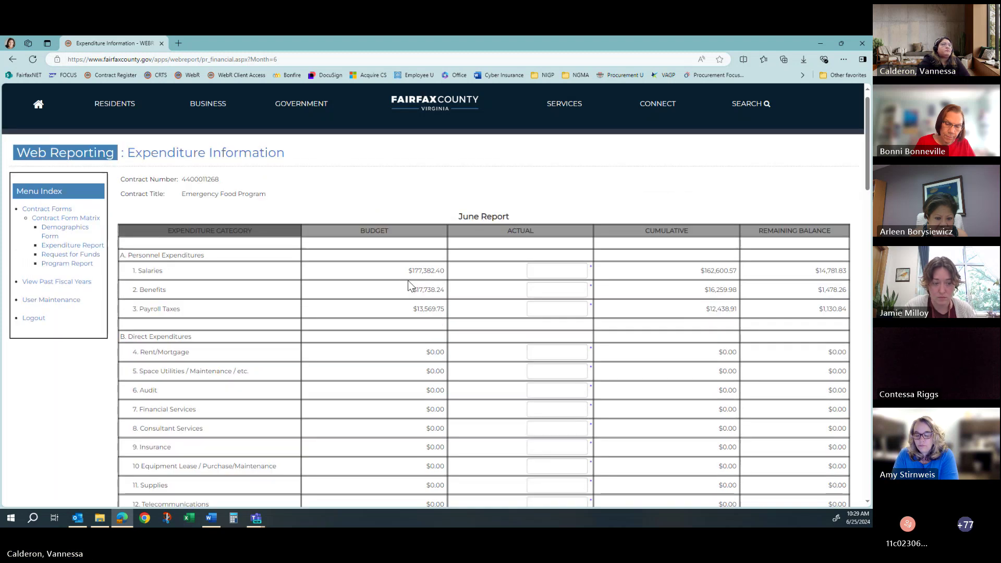
{"action": "scroll", "coordinate": [407, 280], "scroll_direction": "down", "scroll_amount": 1}
{"action": "scroll", "coordinate": [408, 284], "scroll_direction": "down", "scroll_amount": 1}
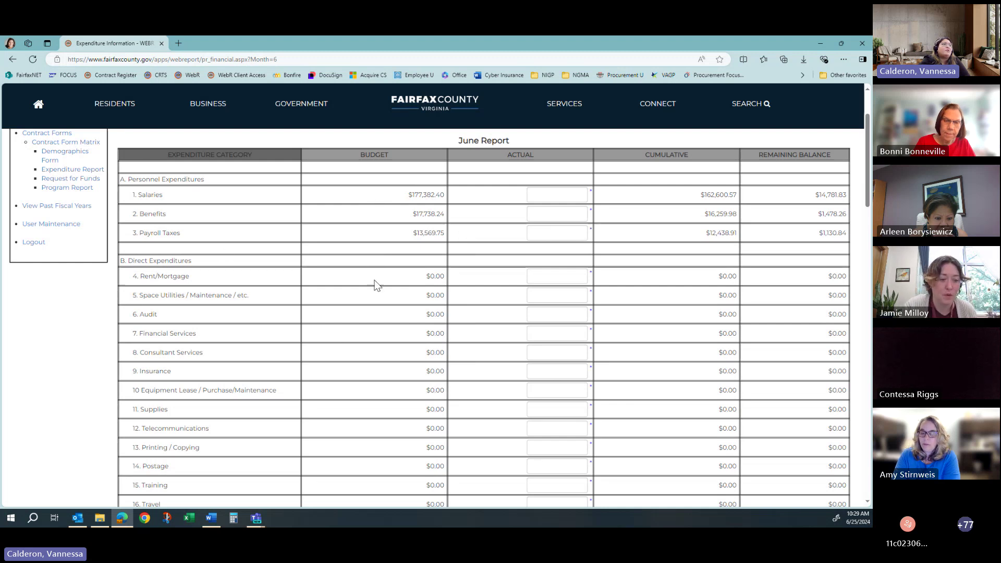
{"action": "scroll", "coordinate": [417, 472], "scroll_direction": "down", "scroll_amount": 2}
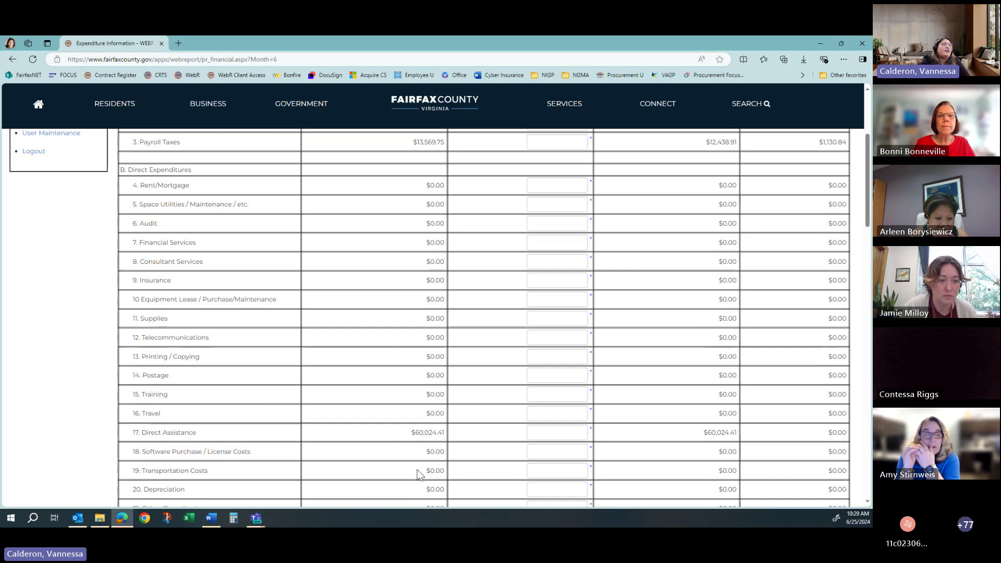
{"action": "scroll", "coordinate": [419, 474], "scroll_direction": "down", "scroll_amount": 4}
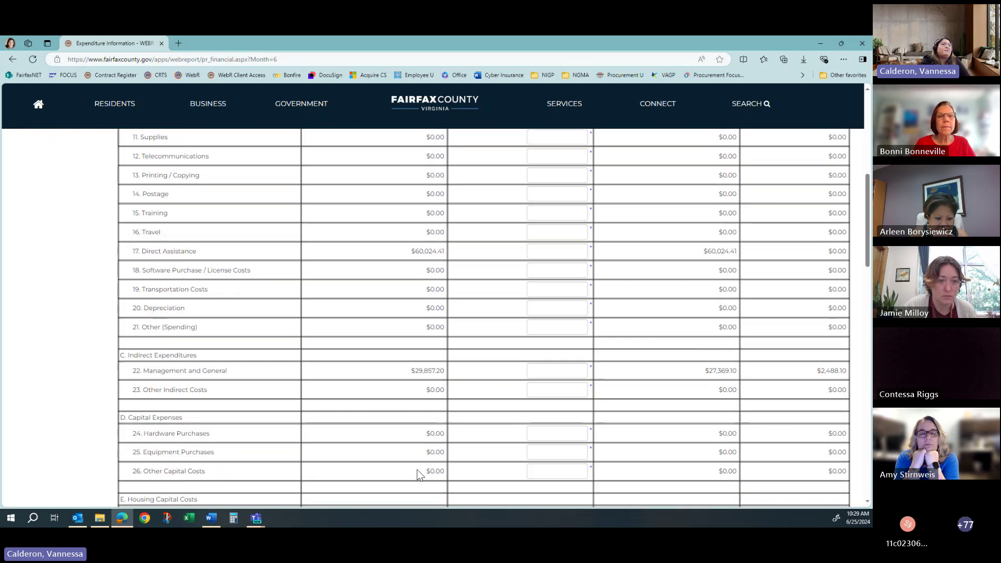
Check the June Report heading and follow the Remaining Balance column down to the Total row
{"action": "scroll", "coordinate": [418, 473], "scroll_direction": "up", "scroll_amount": 6}
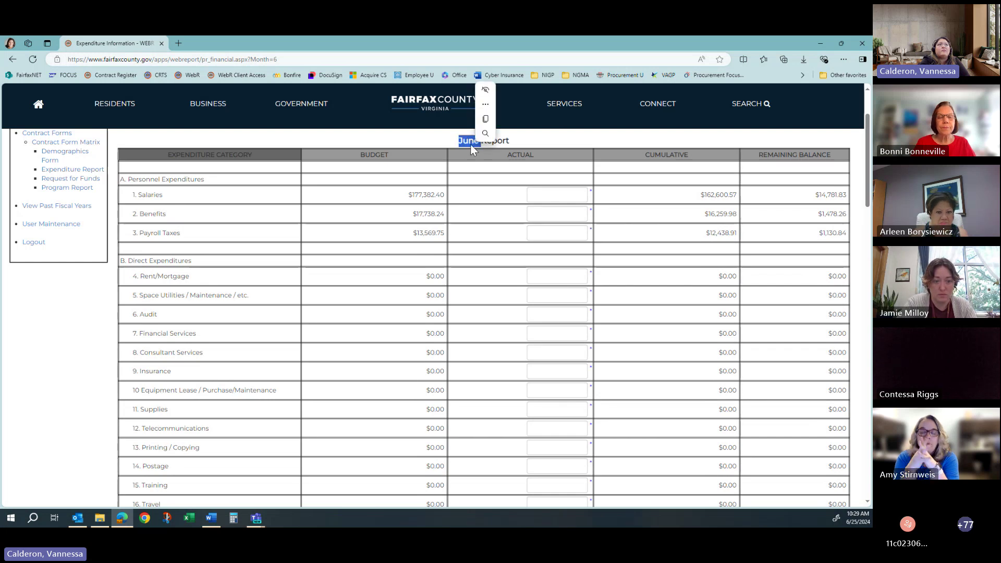
{"action": "scroll", "coordinate": [573, 213], "scroll_direction": "up", "scroll_amount": 1}
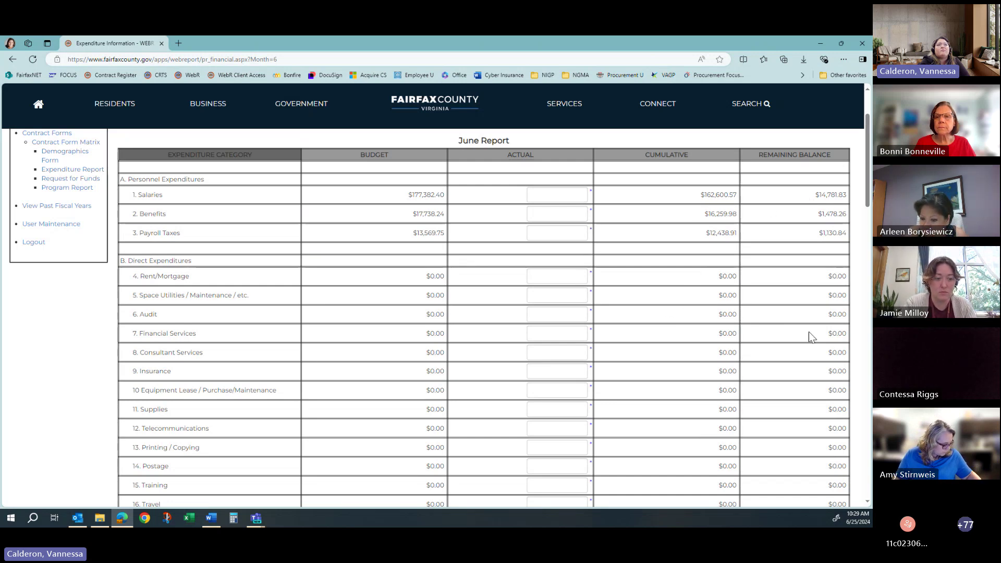
{"action": "scroll", "coordinate": [808, 331], "scroll_direction": "down", "scroll_amount": 5}
{"action": "scroll", "coordinate": [805, 362], "scroll_direction": "down", "scroll_amount": 2}
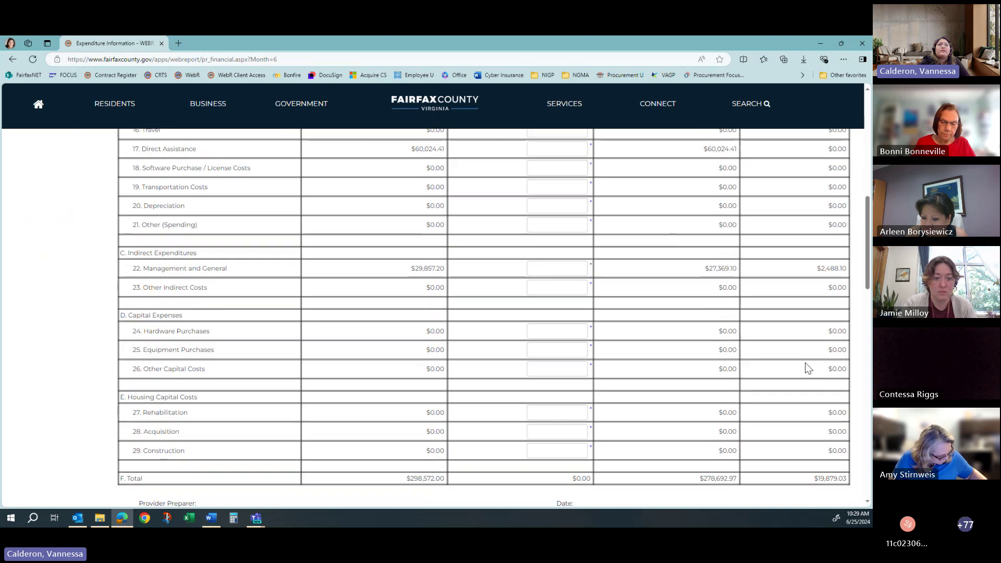
{"action": "scroll", "coordinate": [805, 363], "scroll_direction": "down", "scroll_amount": 2}
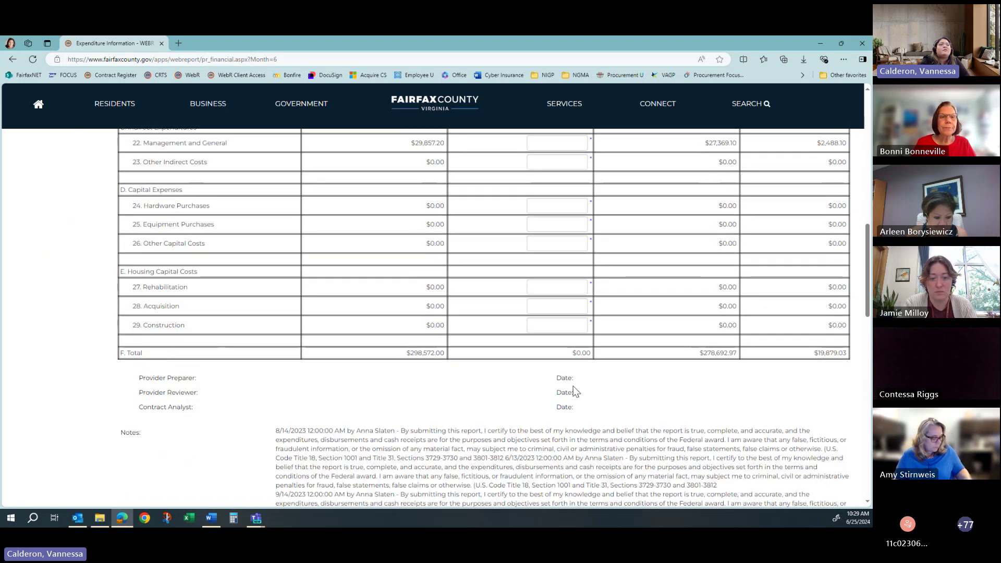
{"action": "scroll", "coordinate": [573, 386], "scroll_direction": "down", "scroll_amount": 1}
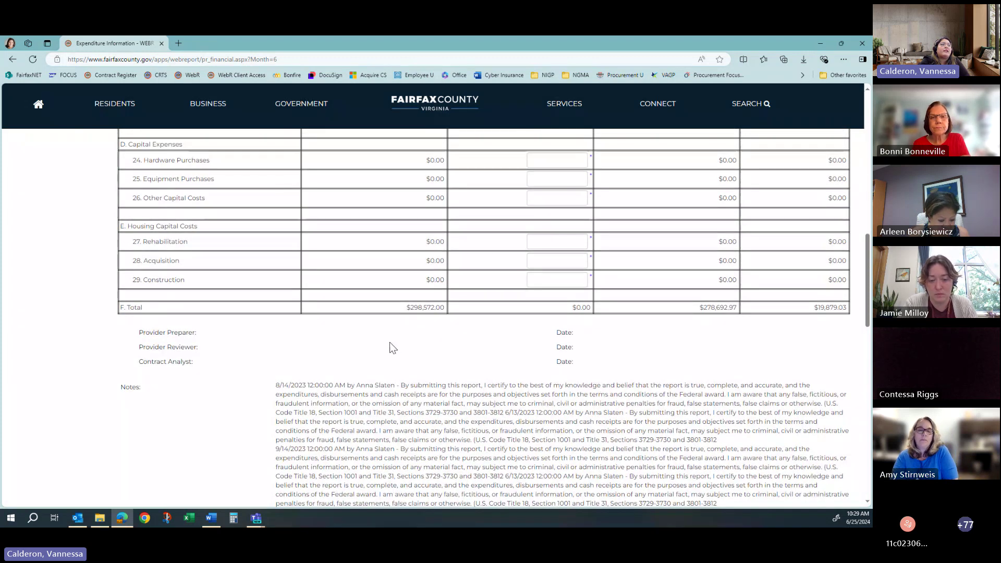
Examine the preparer and reviewer section and highlight the certification statement in the first Notes entry
{"action": "scroll", "coordinate": [389, 342], "scroll_direction": "up", "scroll_amount": 1}
{"action": "scroll", "coordinate": [390, 342], "scroll_direction": "down", "scroll_amount": 2}
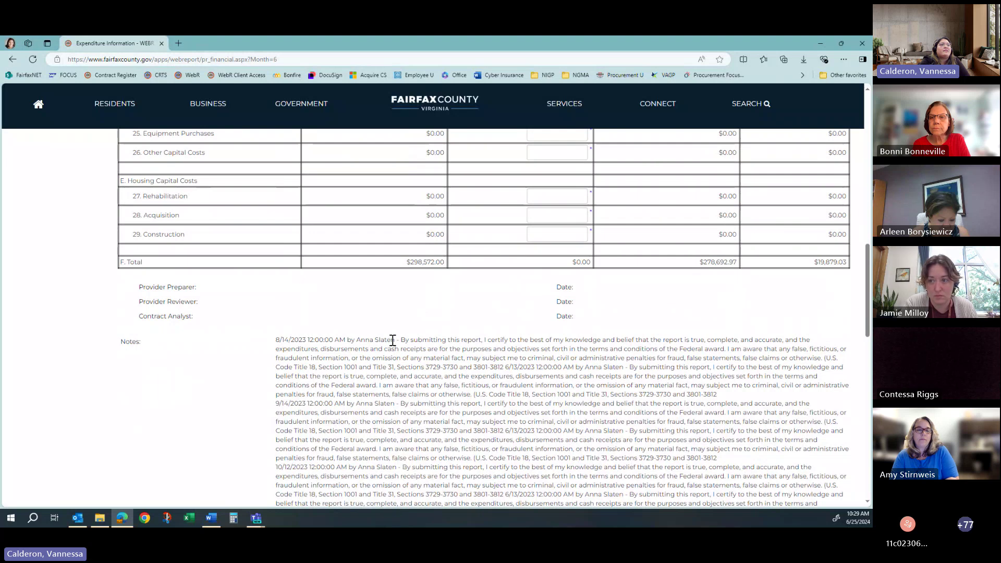
{"action": "scroll", "coordinate": [392, 339], "scroll_direction": "down", "scroll_amount": 1}
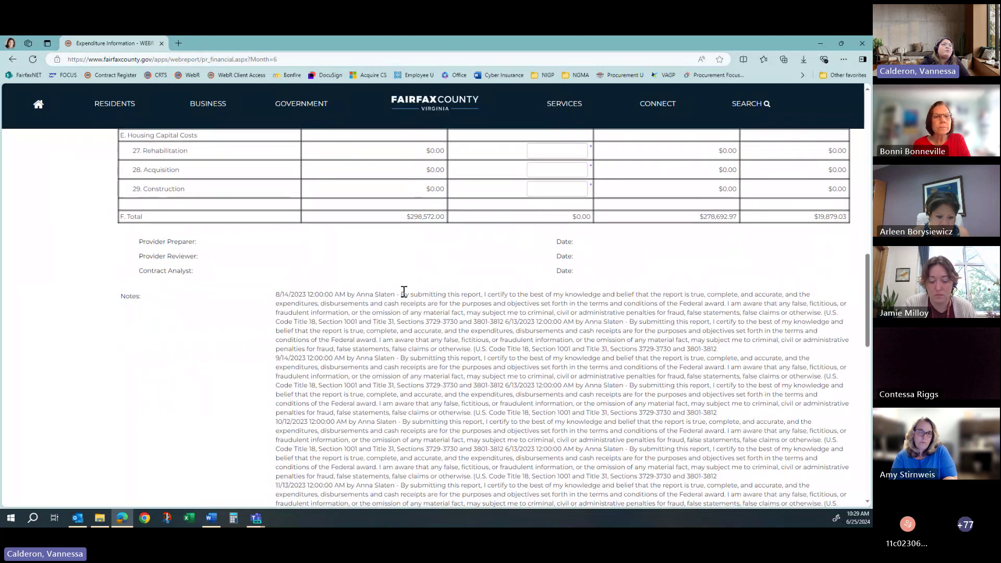
{"action": "left_click_drag", "start_coordinate": [400, 291], "coordinate": [480, 318]}
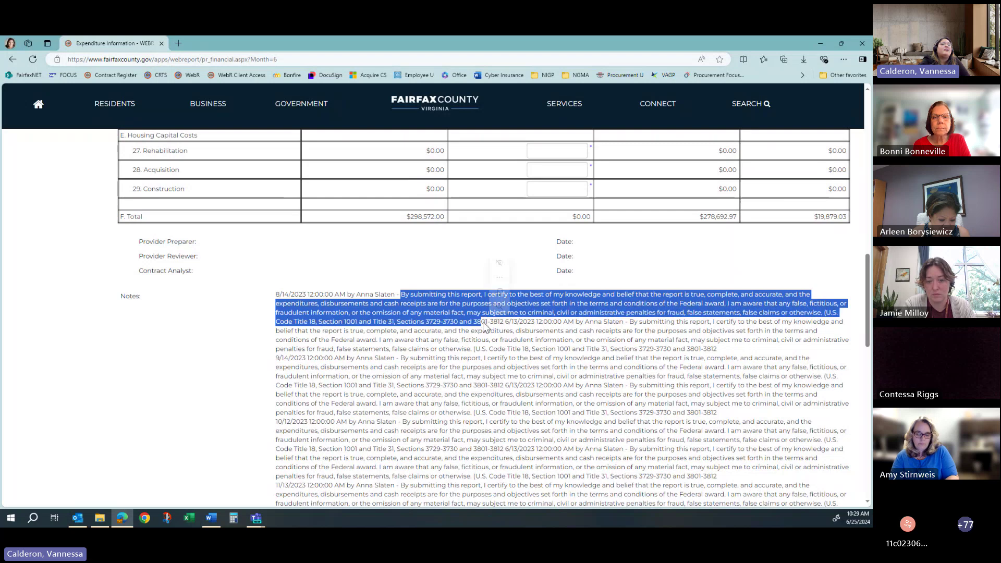
{"action": "left_click", "coordinate": [547, 344]}
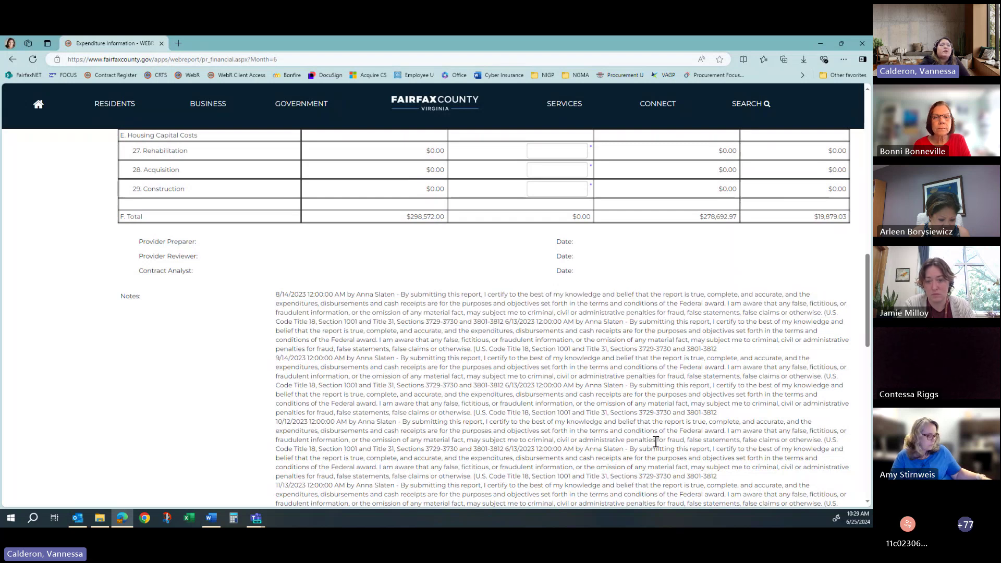
Review the June expenditure table again between its Total row and the Personnel Expenditures, including the Actual fields
{"action": "scroll", "coordinate": [656, 441], "scroll_direction": "down", "scroll_amount": 1}
{"action": "scroll", "coordinate": [655, 441], "scroll_direction": "up", "scroll_amount": 7}
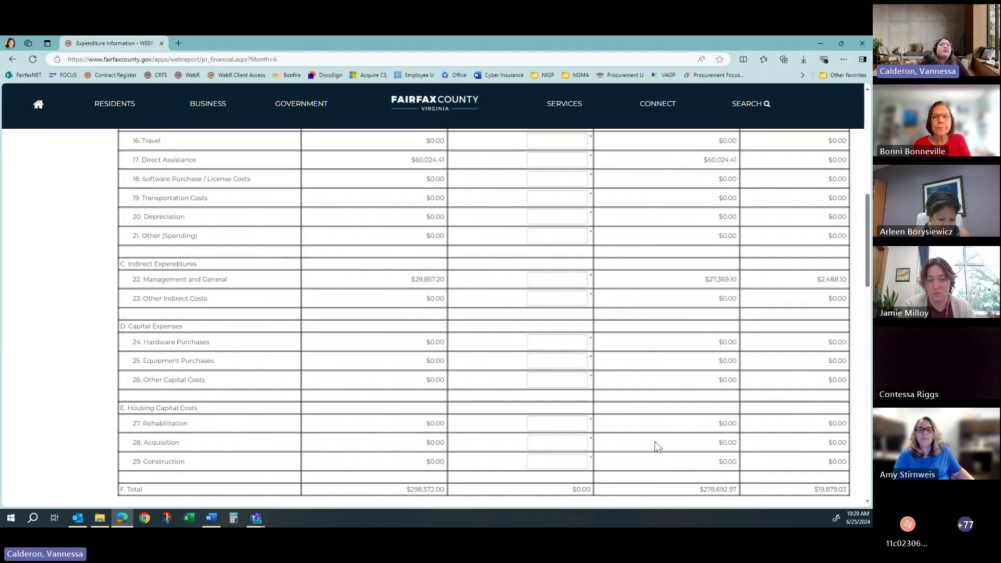
{"action": "scroll", "coordinate": [658, 447], "scroll_direction": "up", "scroll_amount": 6}
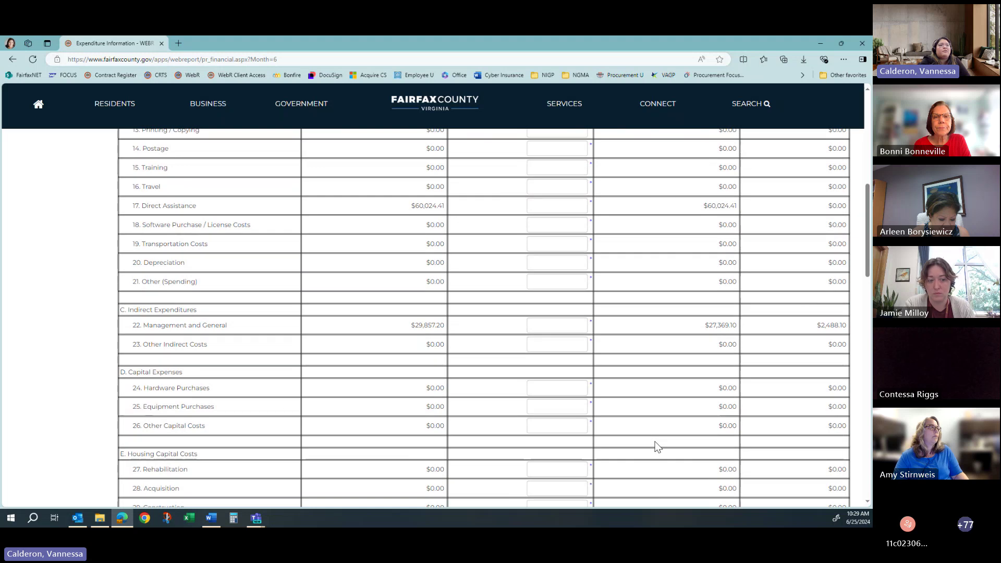
{"action": "scroll", "coordinate": [658, 447], "scroll_direction": "up", "scroll_amount": 3}
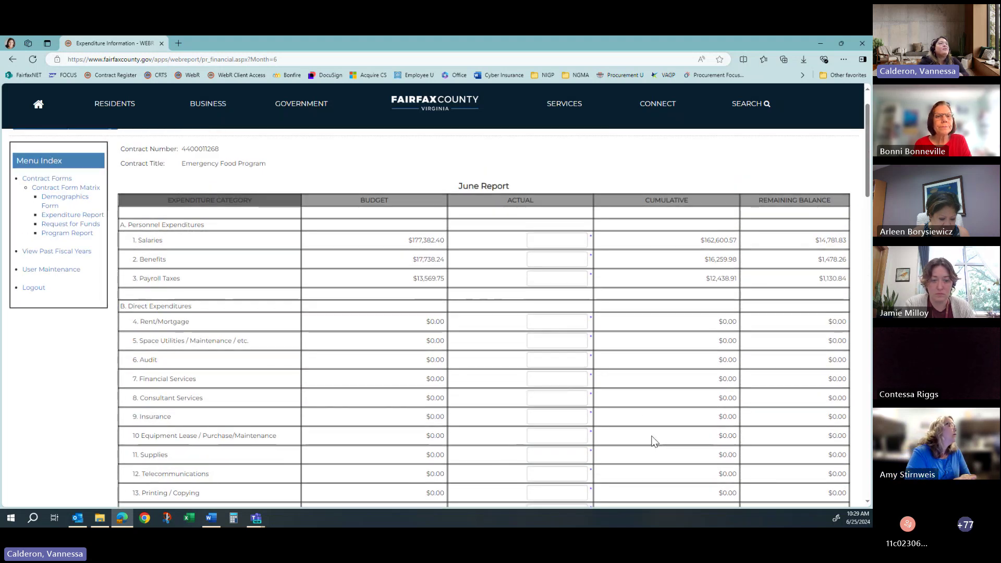
{"action": "scroll", "coordinate": [636, 396], "scroll_direction": "down", "scroll_amount": 6}
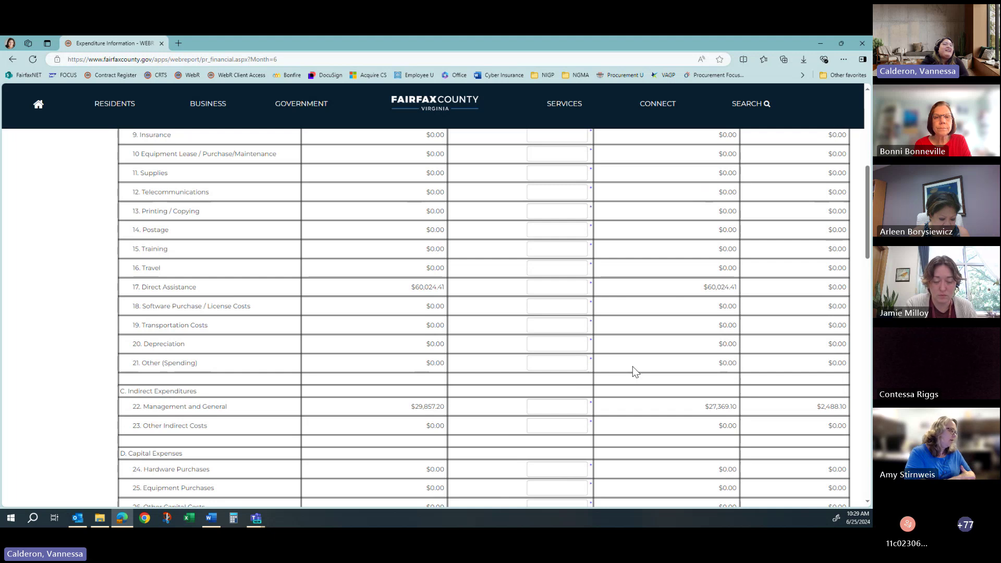
{"action": "scroll", "coordinate": [632, 365], "scroll_direction": "down", "scroll_amount": 7}
{"action": "scroll", "coordinate": [631, 372], "scroll_direction": "up", "scroll_amount": 10}
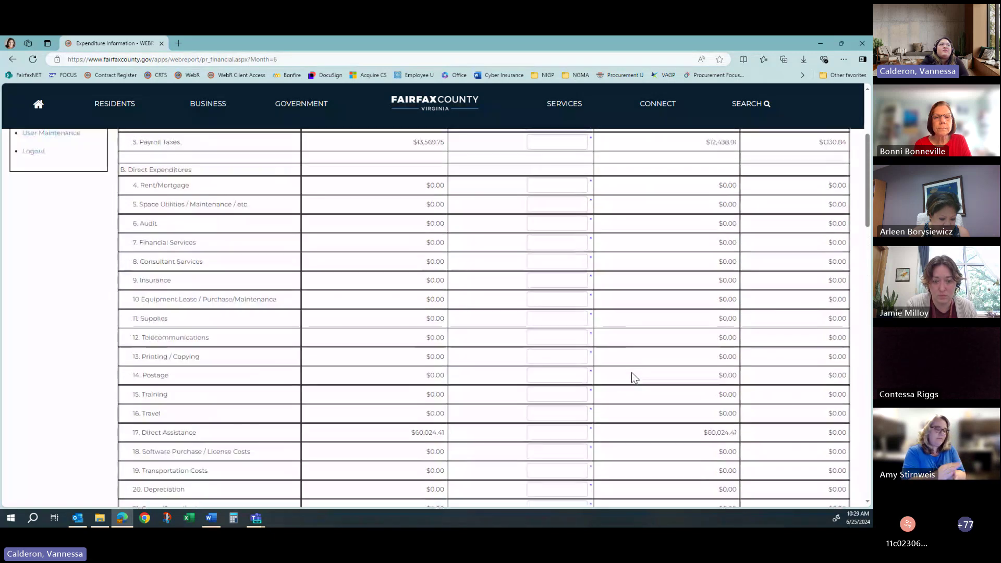
{"action": "scroll", "coordinate": [635, 378], "scroll_direction": "up", "scroll_amount": 3}
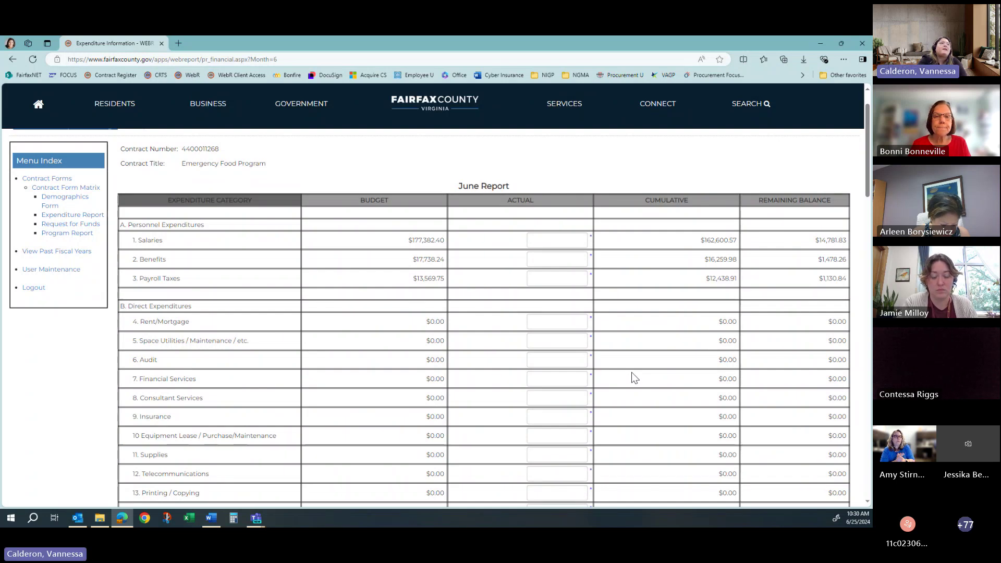
Return to the provider's list of contracts and open the FY 2024 CCFP Emergency Food Program contract
{"action": "left_click", "coordinate": [13, 60]}
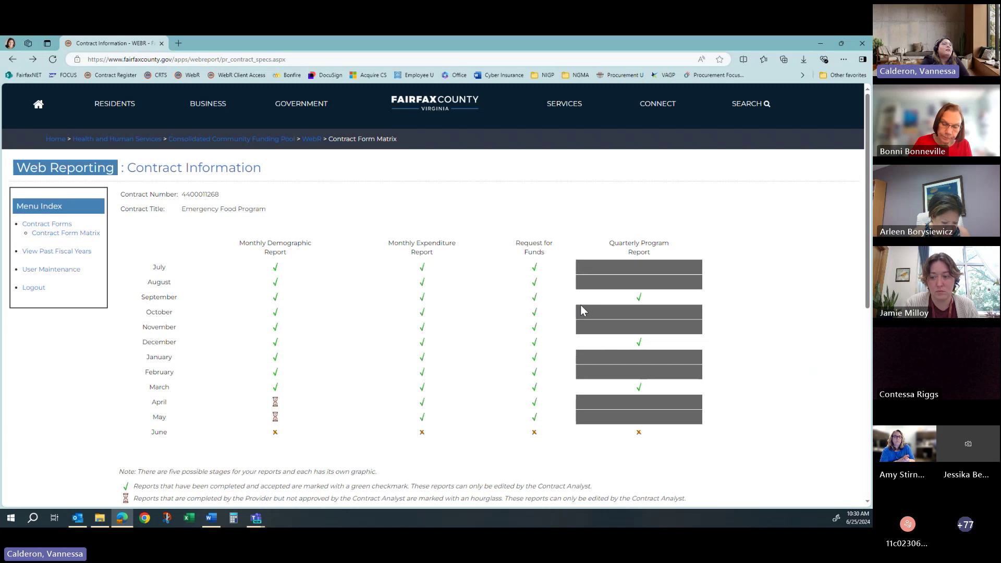
{"action": "scroll", "coordinate": [532, 414], "scroll_direction": "down", "scroll_amount": 1}
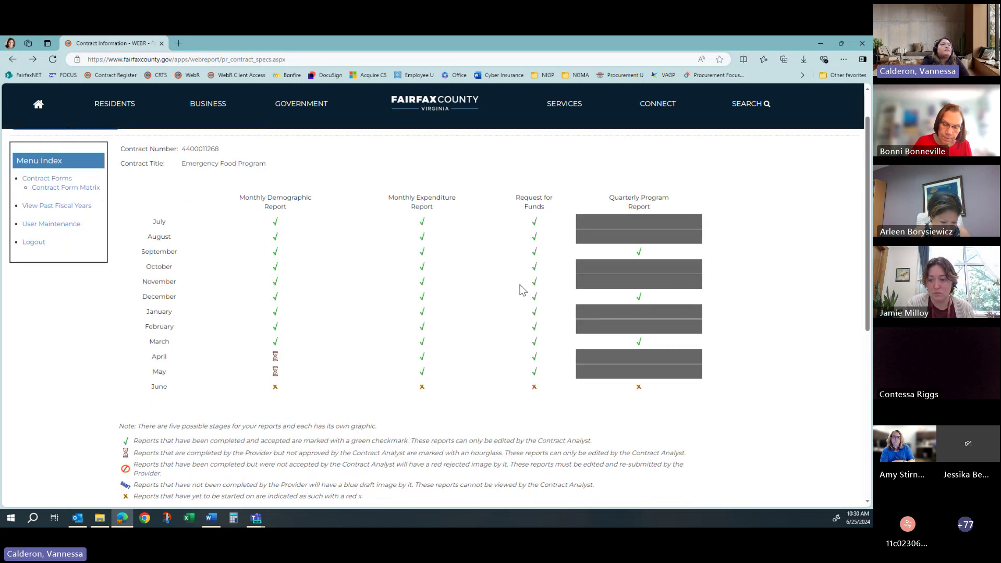
{"action": "left_click", "coordinate": [13, 60]}
{"action": "left_click", "coordinate": [143, 228]}
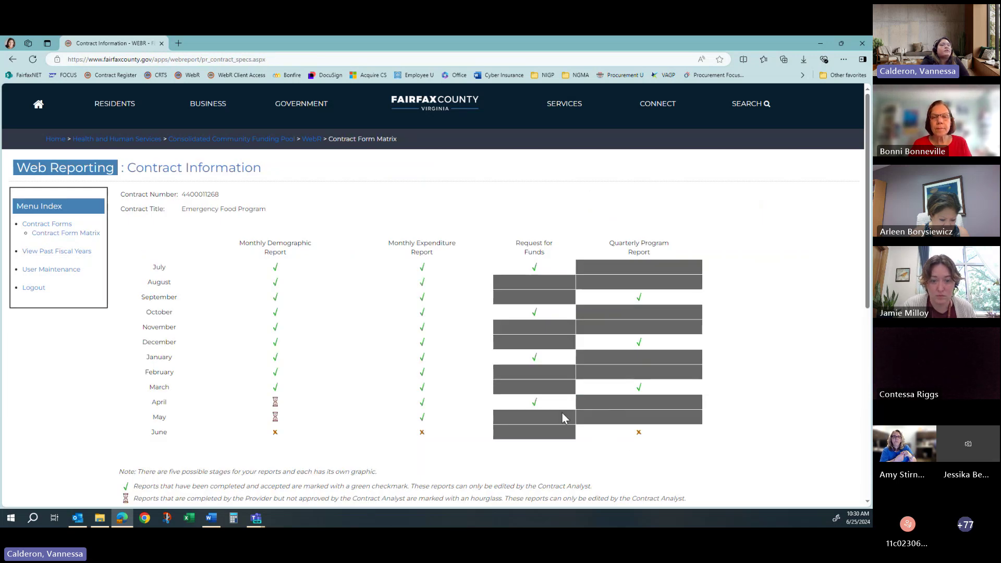
Open the CCFP contract's July 2023 Request for Funds and examine its request frequency, advancement amounts and balances
{"action": "left_click", "coordinate": [532, 271]}
{"action": "scroll", "coordinate": [625, 264], "scroll_direction": "down", "scroll_amount": 3}
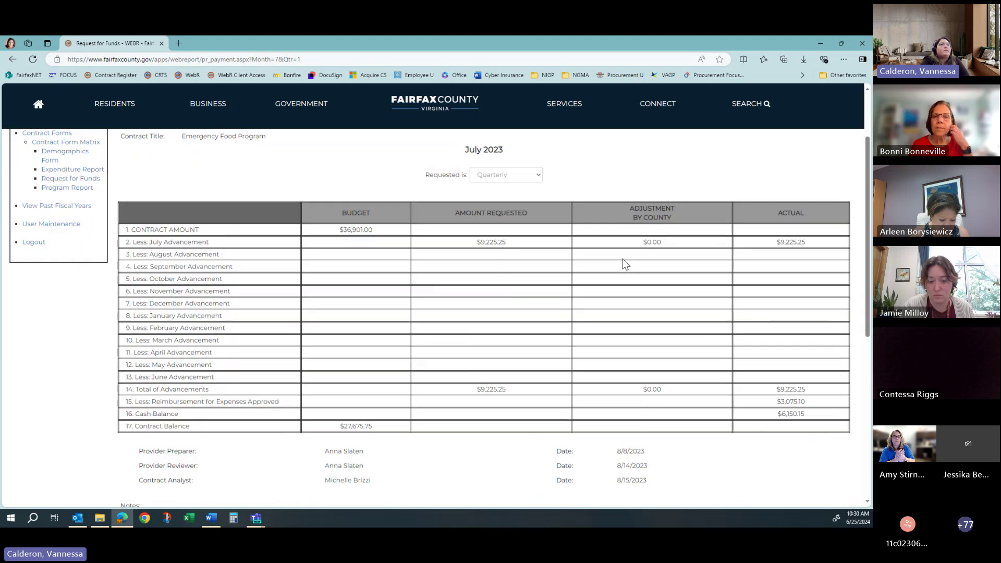
{"action": "scroll", "coordinate": [625, 264], "scroll_direction": "up", "scroll_amount": 1}
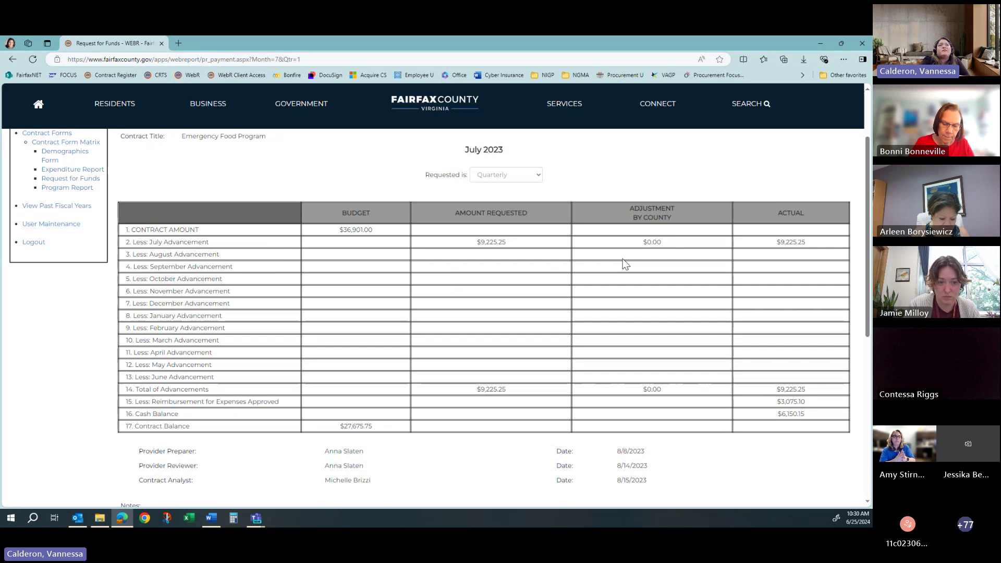
{"action": "scroll", "coordinate": [624, 263], "scroll_direction": "up", "scroll_amount": 1}
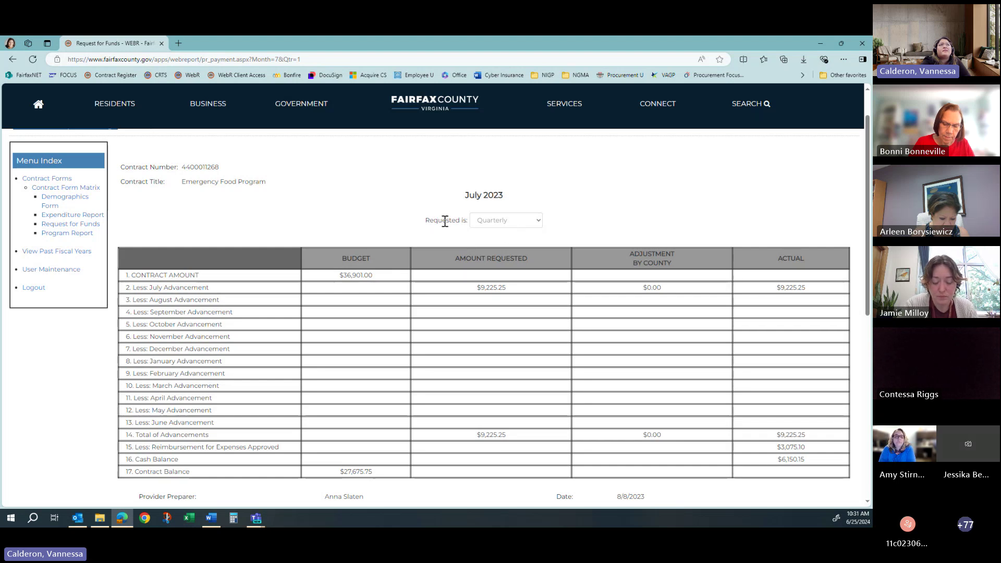
{"action": "scroll", "coordinate": [526, 224], "scroll_direction": "down", "scroll_amount": 1}
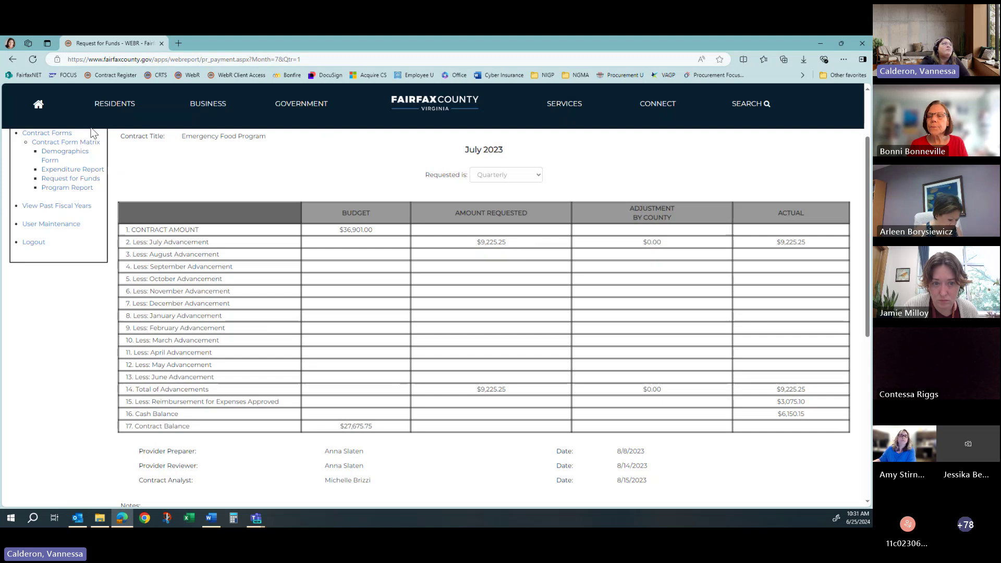
Switch to the FY 2024 CSBG contract and examine its July 2023 Request for Funds and request frequency
{"action": "left_click", "coordinate": [12, 59]}
{"action": "left_click", "coordinate": [12, 59]}
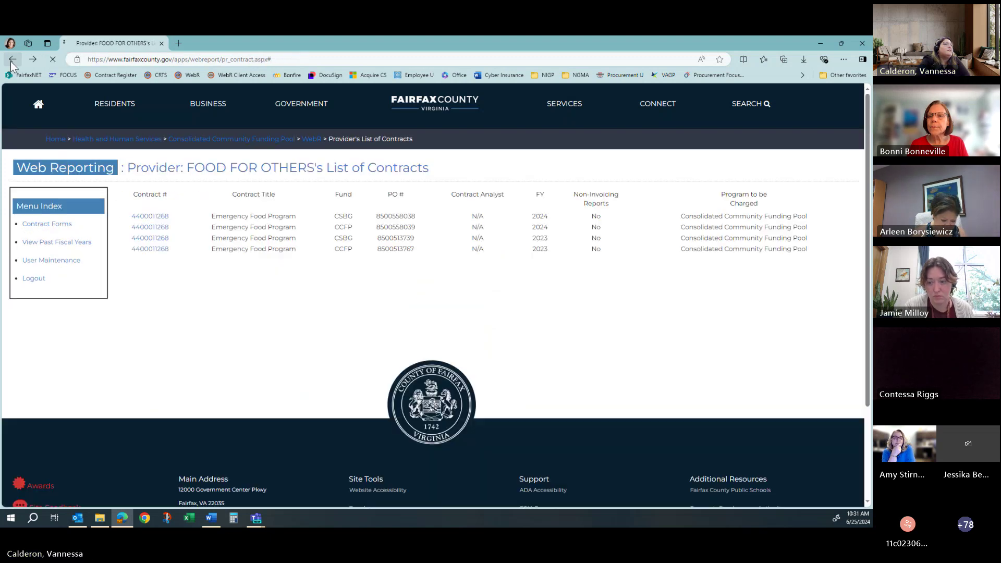
{"action": "left_click", "coordinate": [153, 226]}
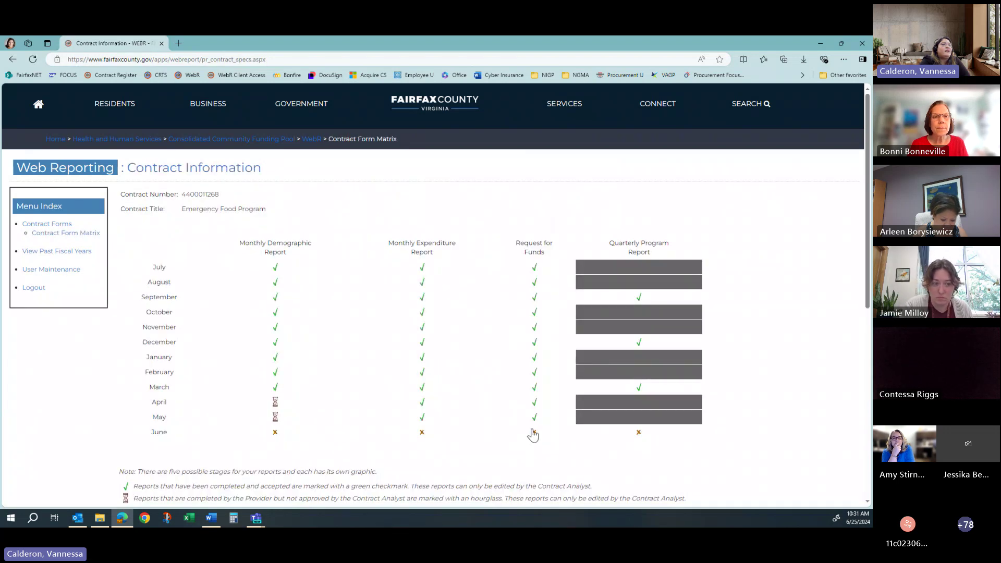
{"action": "left_click", "coordinate": [535, 268]}
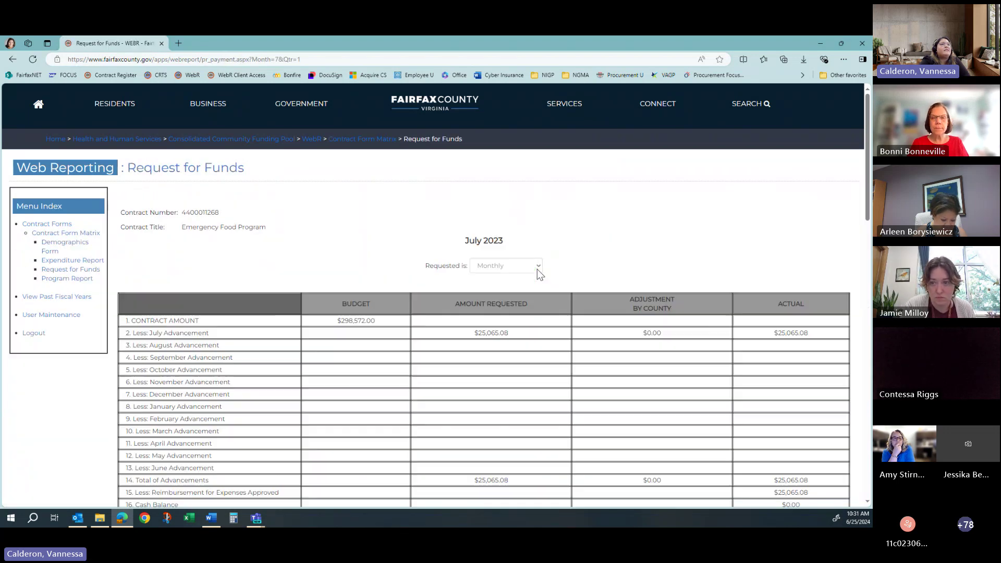
{"action": "scroll", "coordinate": [537, 270], "scroll_direction": "down", "scroll_amount": 1}
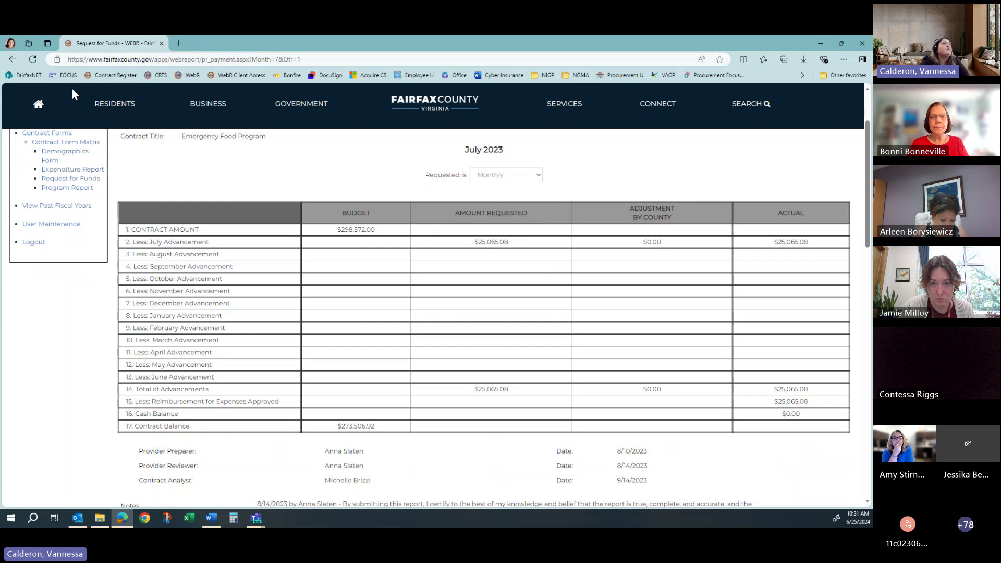
Examine the June Advancement field in the CSBG contract's June 2024 Request for Funds, and return to the form matrix
{"action": "left_click", "coordinate": [13, 59]}
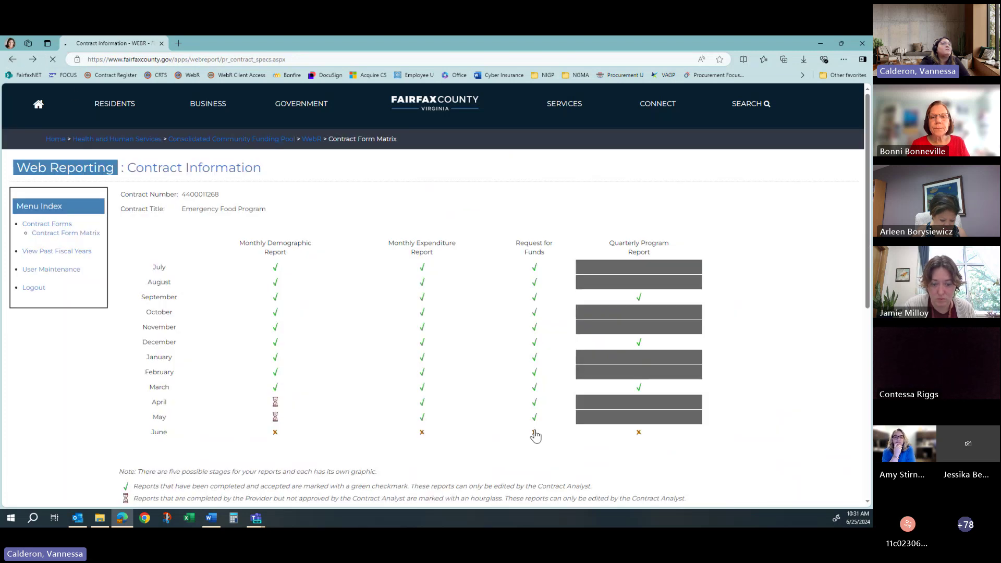
{"action": "scroll", "coordinate": [537, 422], "scroll_direction": "down", "scroll_amount": 1}
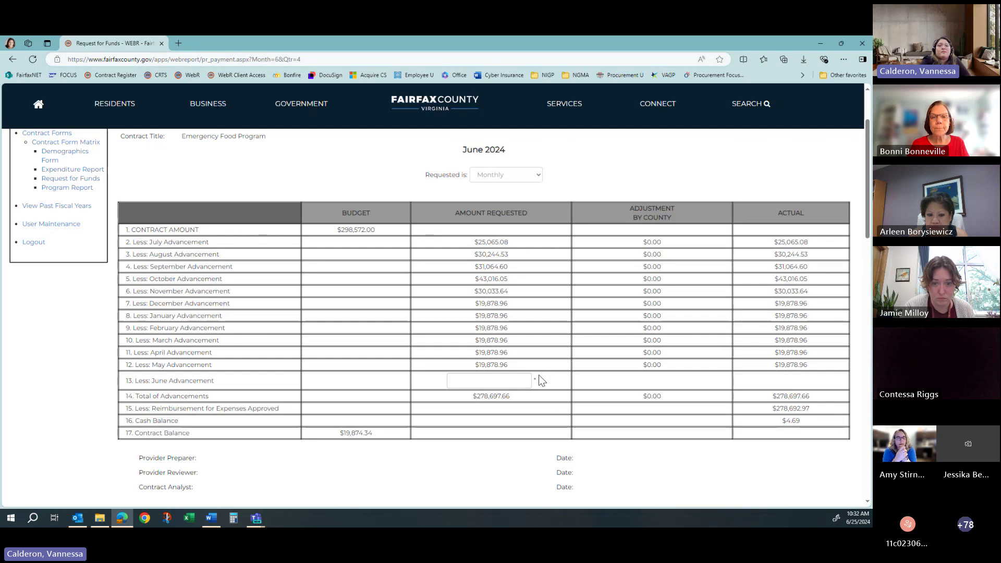
{"action": "left_click", "coordinate": [15, 62]}
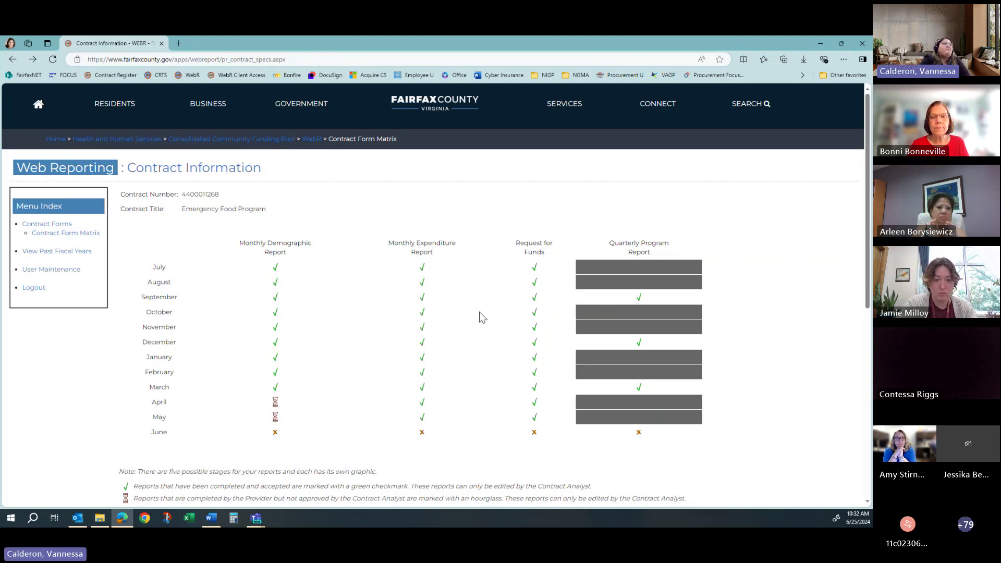
Look up the provider's past fiscal year contracts, showing the Expenditure Report matrix for 2022
{"action": "left_click", "coordinate": [56, 252]}
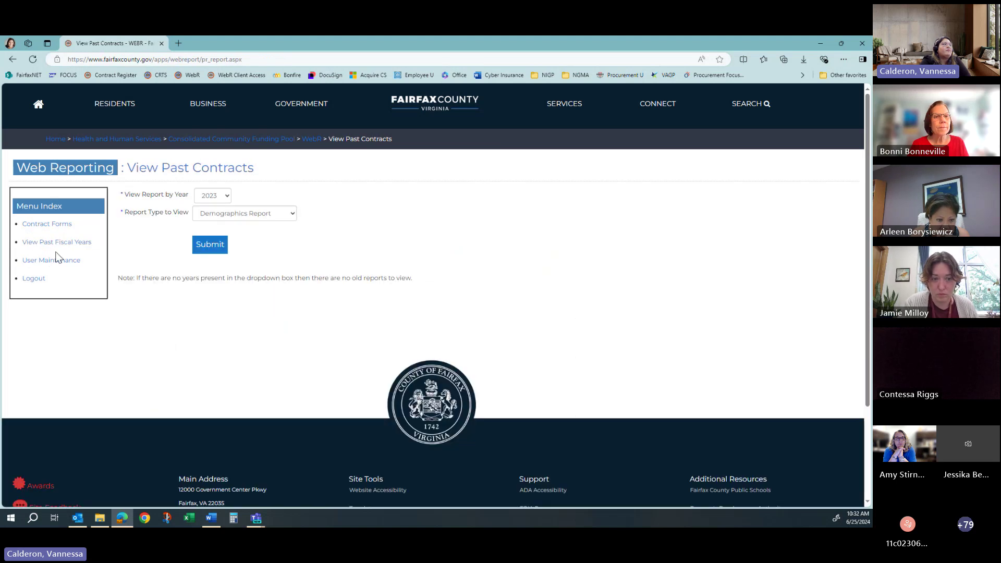
{"action": "left_click", "coordinate": [227, 196]}
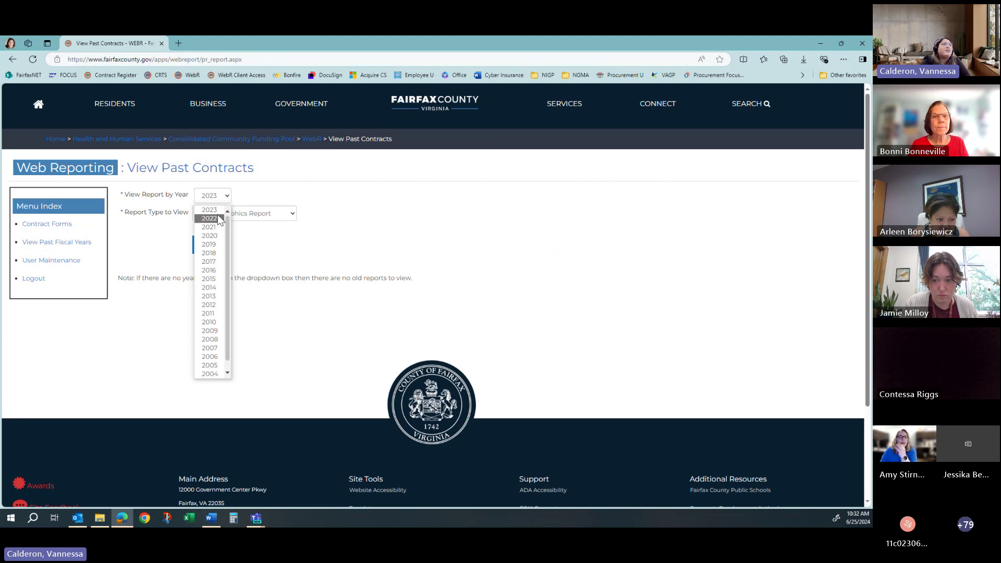
{"action": "left_click", "coordinate": [210, 218]}
{"action": "left_click", "coordinate": [218, 213]}
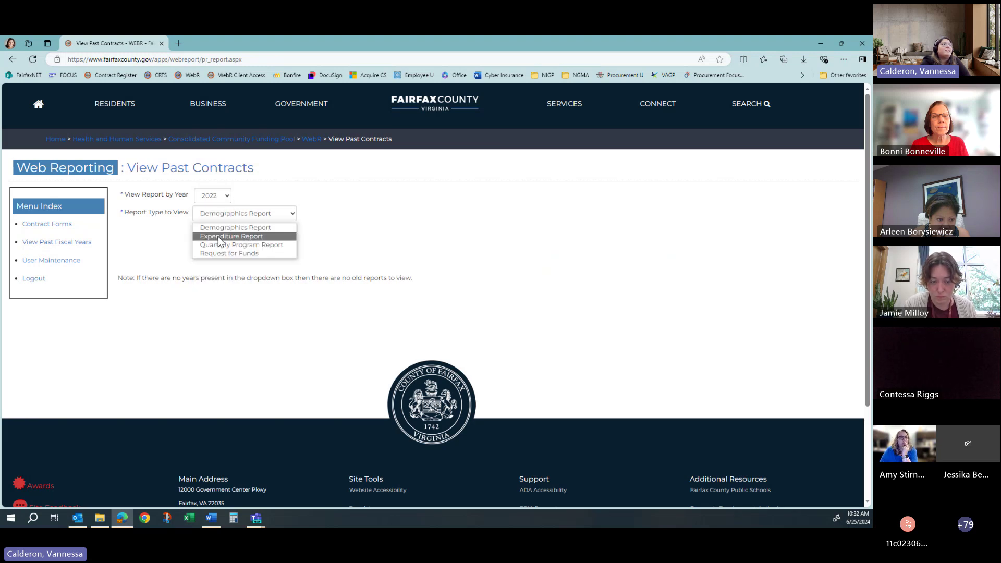
{"action": "left_click", "coordinate": [224, 233]}
{"action": "left_click", "coordinate": [215, 245]}
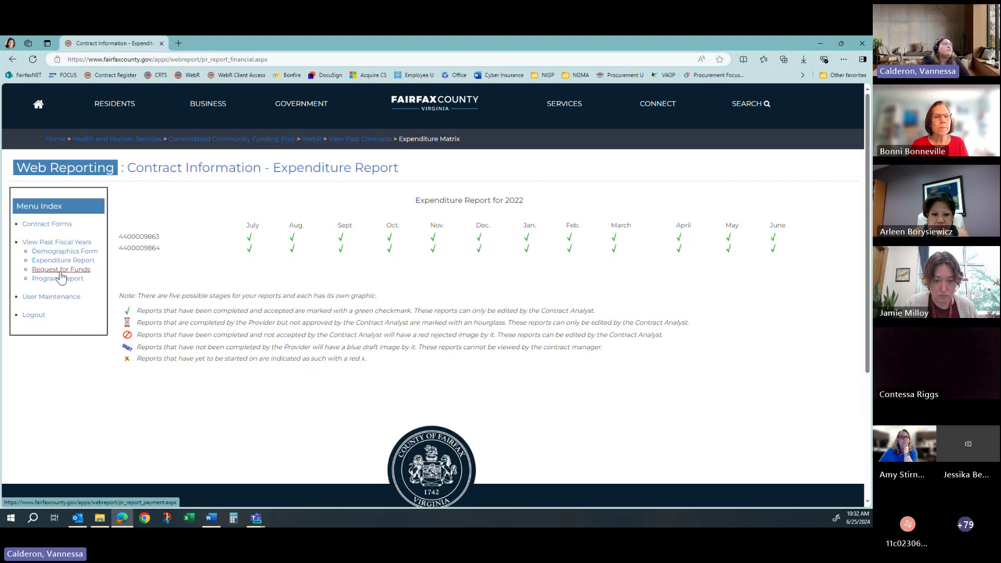
View the provider user profile under user maintenance, and log out of the reporting system
{"action": "left_click", "coordinate": [72, 296]}
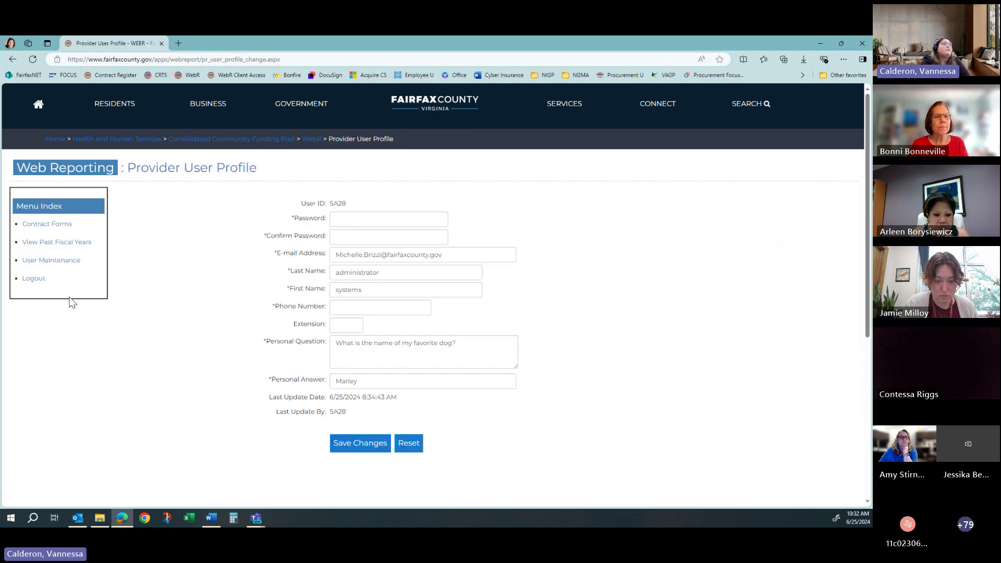
{"action": "left_click", "coordinate": [35, 279]}
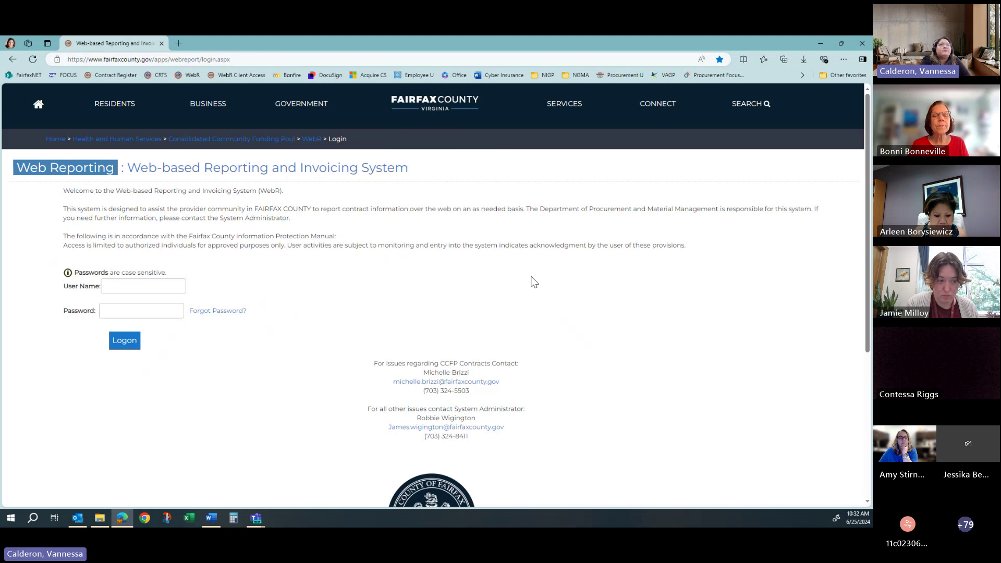
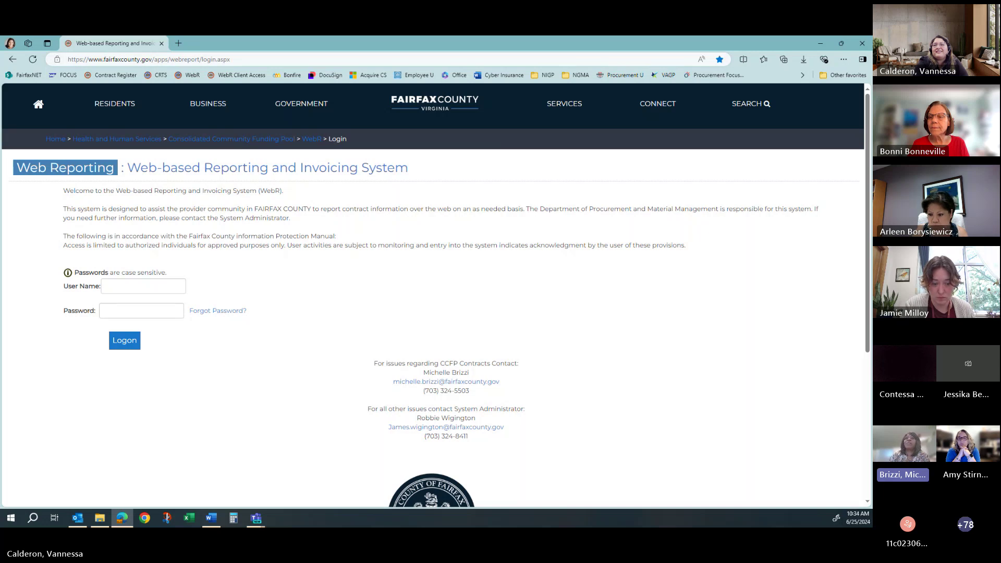
{"action": "key", "text": "alt+Tab"}
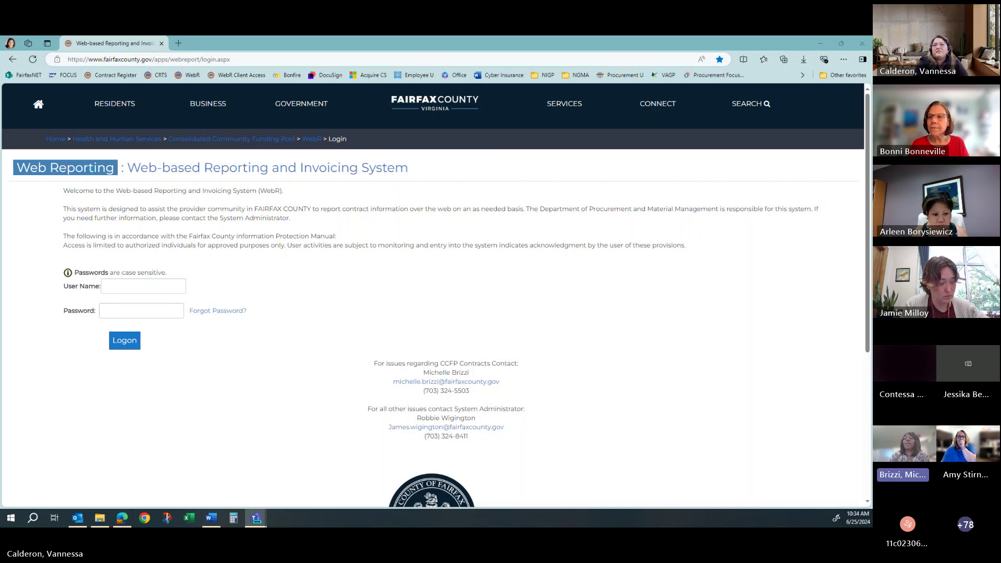